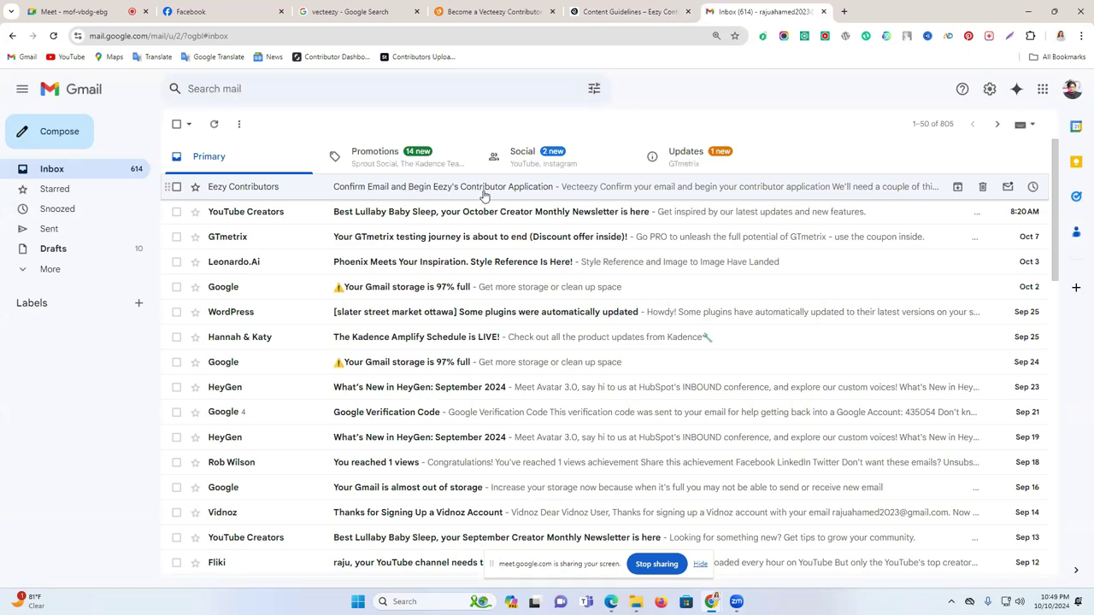
- Switch to the Vecteezy contributor sign-up page and review the top of the page
key("ctrl+shift+Tab")
key("ctrl+shift+Tab")
scroll(421, 300, "down", 2)
scroll(401, 294, "up", 2)
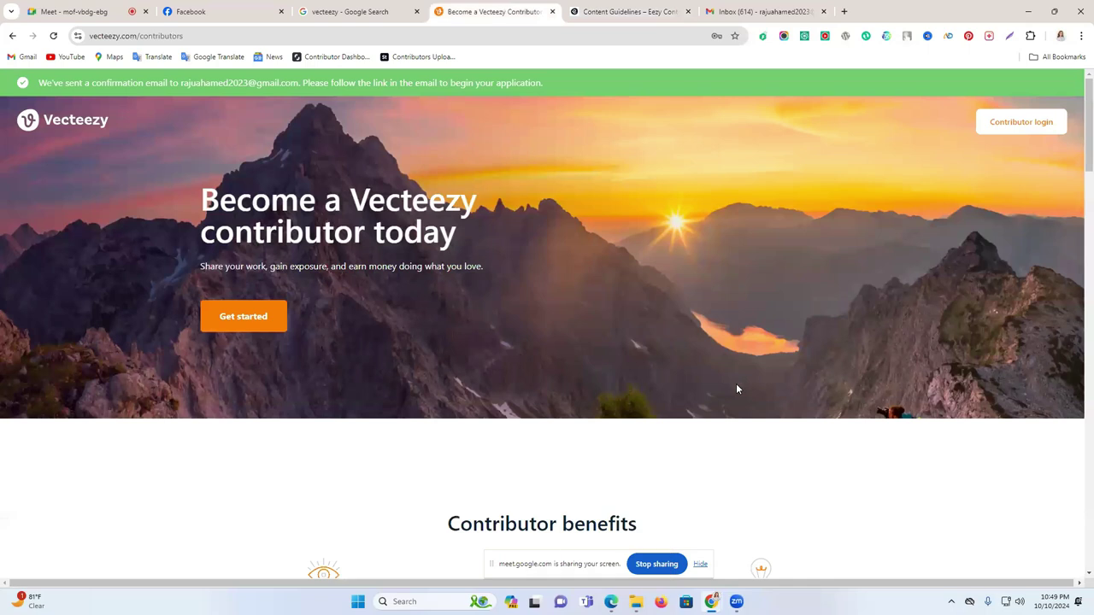
- Return to Gmail, reload the inbox and check its category listings for the application e-mail
left_click(754, 11)
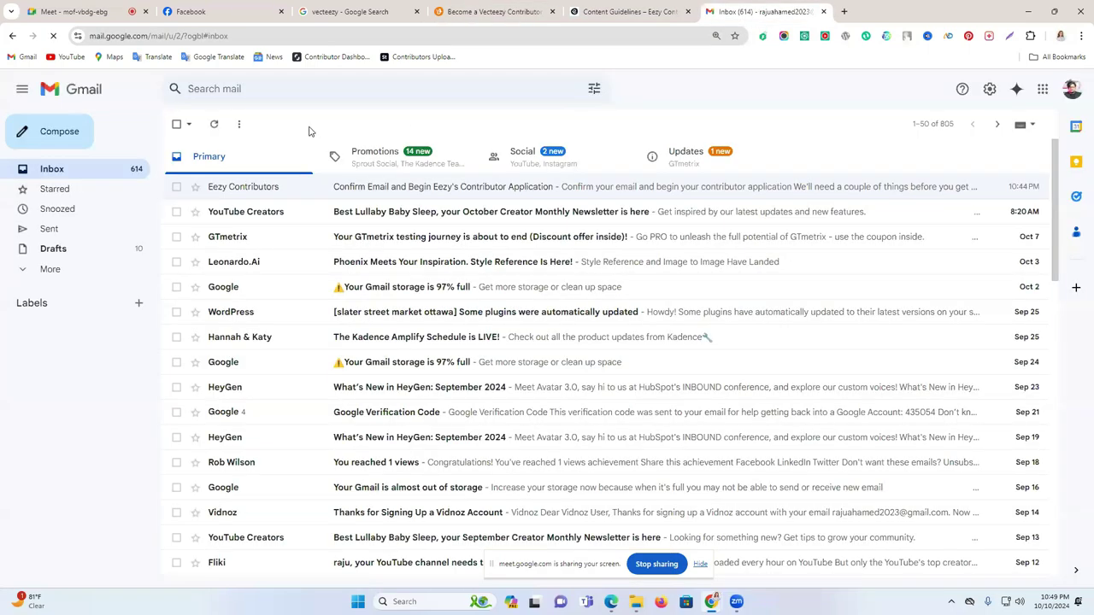
left_click(53, 36)
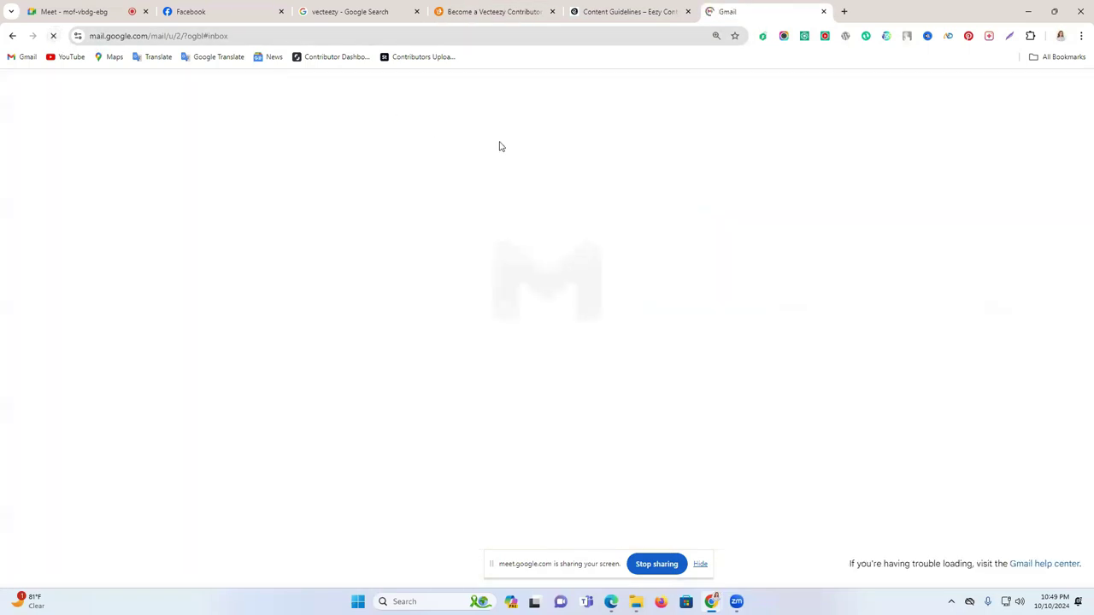
left_click(420, 162)
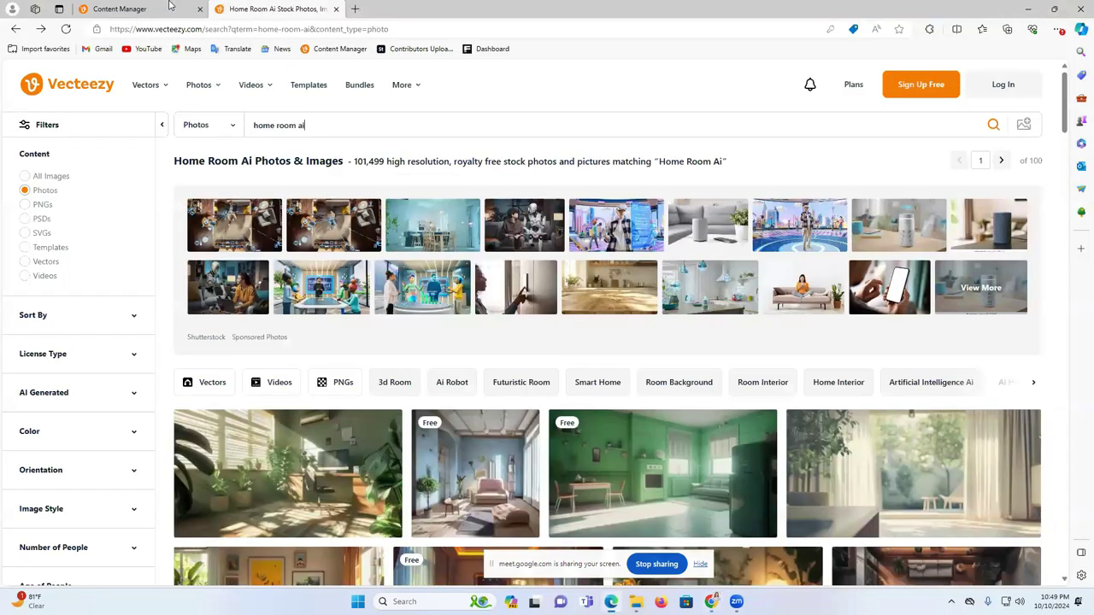
- In Edge, open the Vecteezy Content Manager profile and examine its payment, ID verification and tax information
left_click(169, 6)
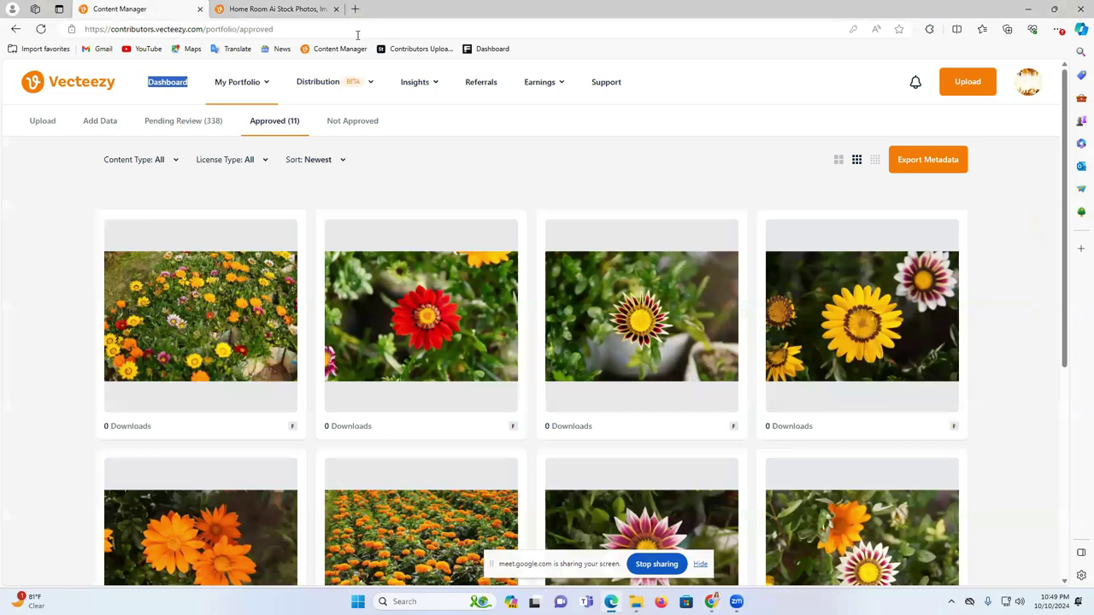
left_click(309, 51)
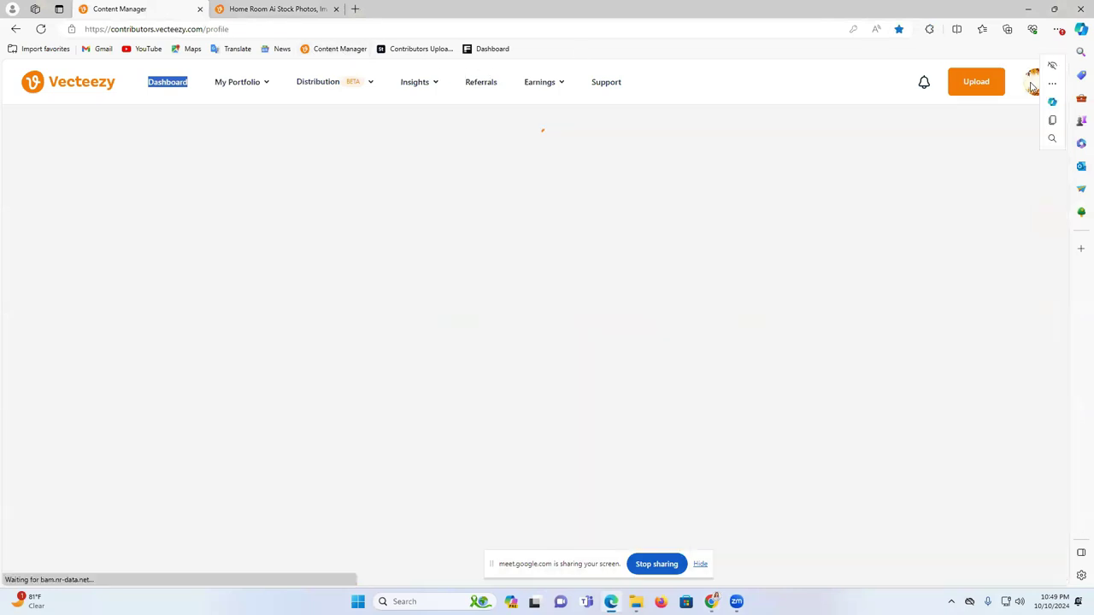
scroll(510, 194, "down", 7)
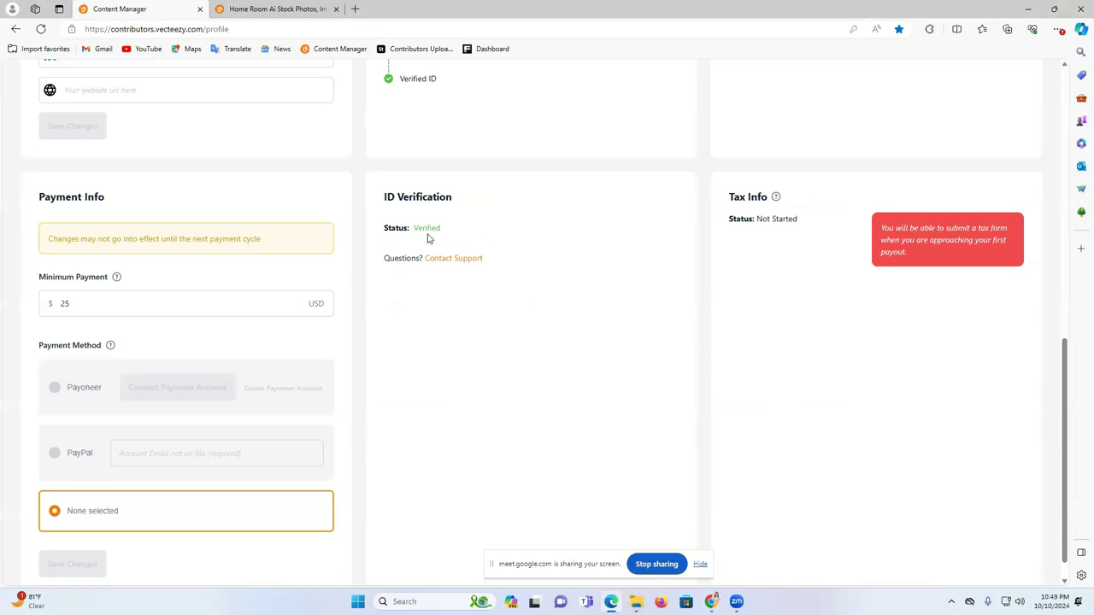
scroll(429, 239, "up", 5)
left_click(276, 9)
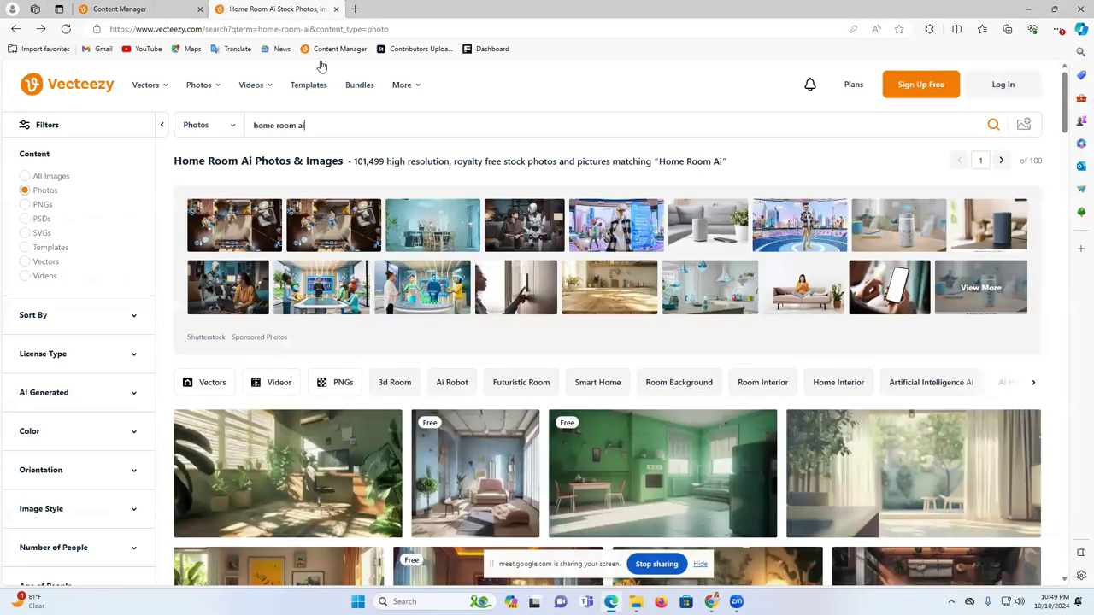
left_click(354, 9)
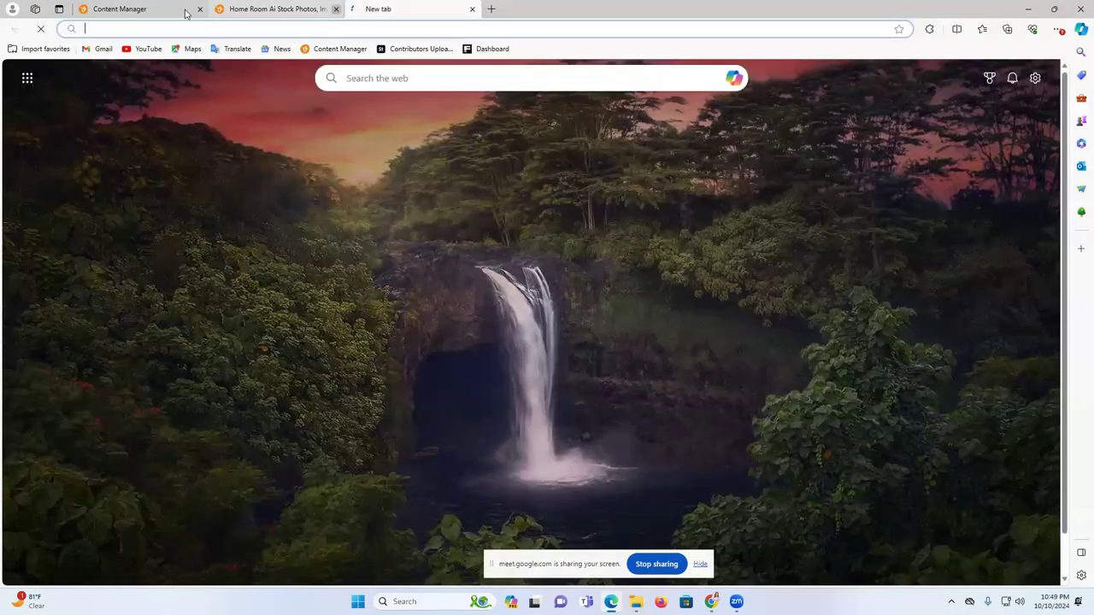
key("alt+Tab")
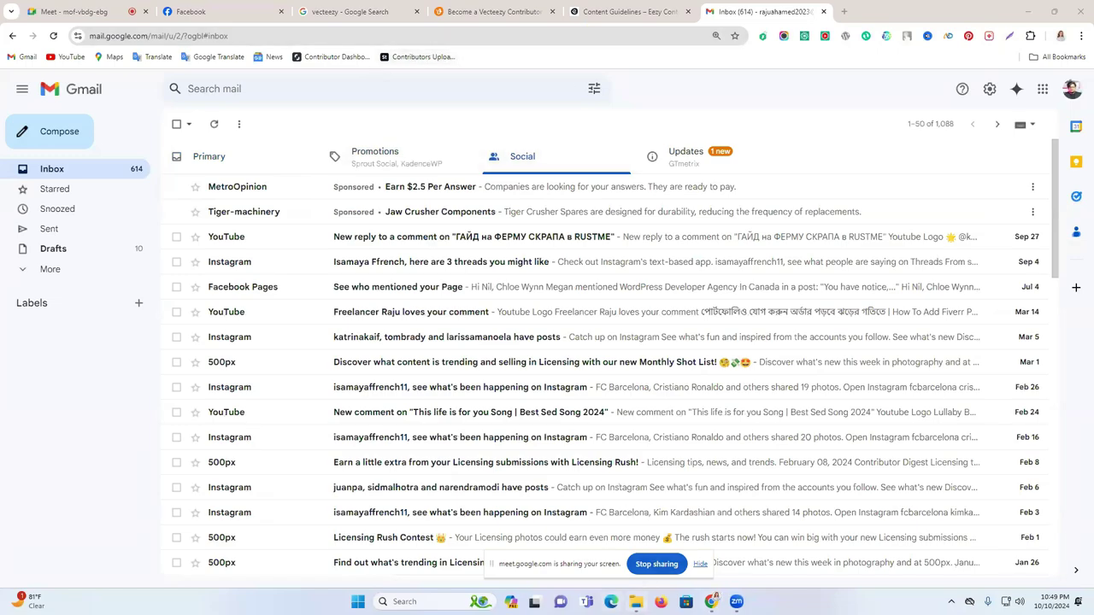
- In a fresh Edge window, open the Vecteezy Content Manager and sign in with the saved account credentials
key("alt+Tab")
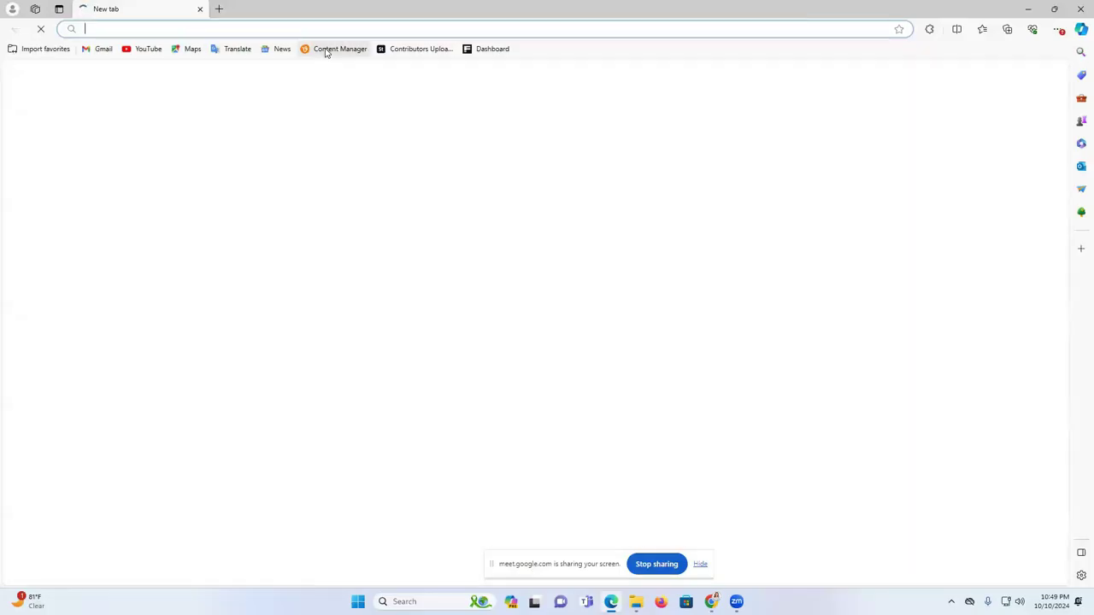
left_click(325, 50)
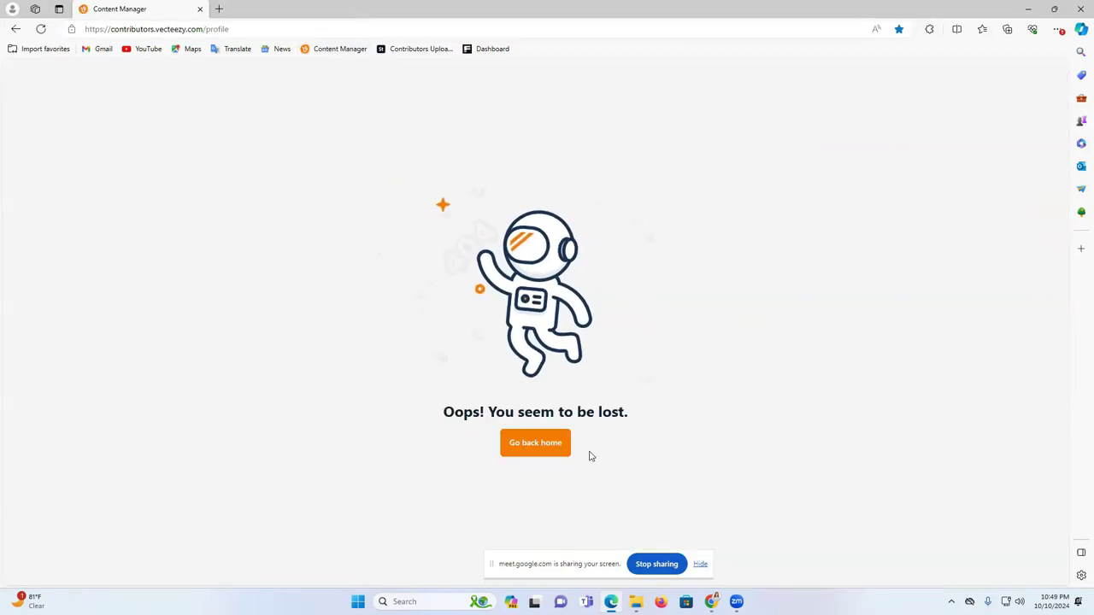
left_click(531, 446)
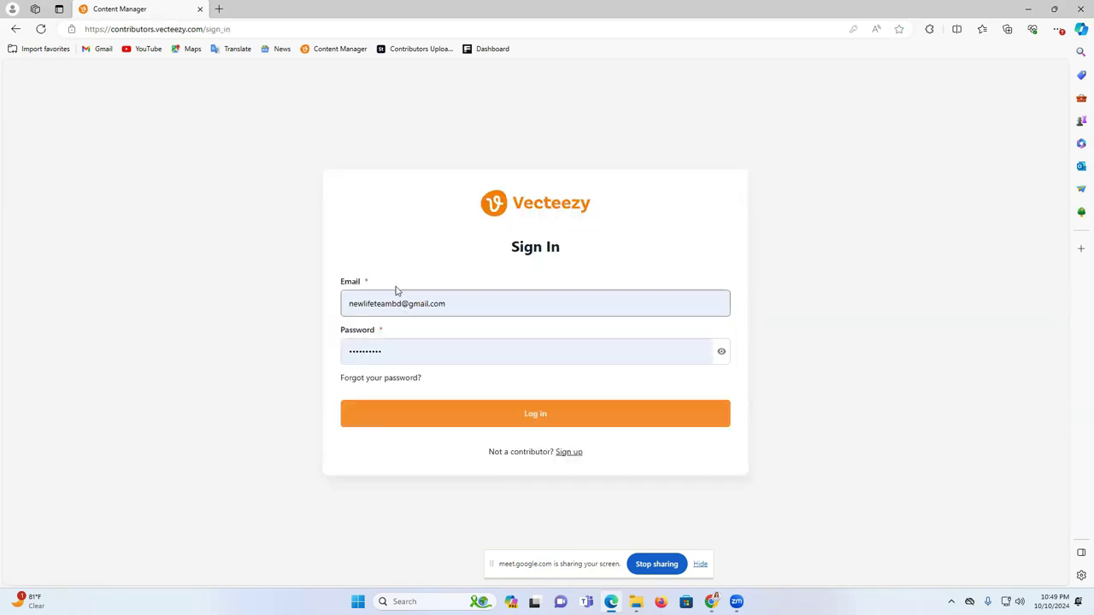
left_click(445, 425)
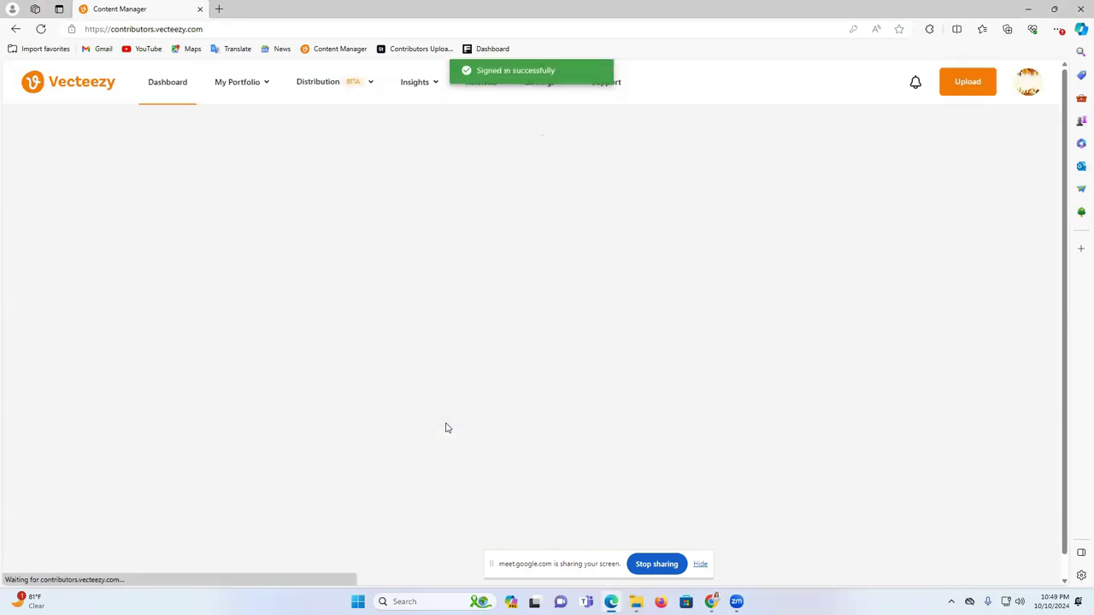
- Open Gmail in a new Edge tab and skim the most recent inbox messages
left_click(221, 9)
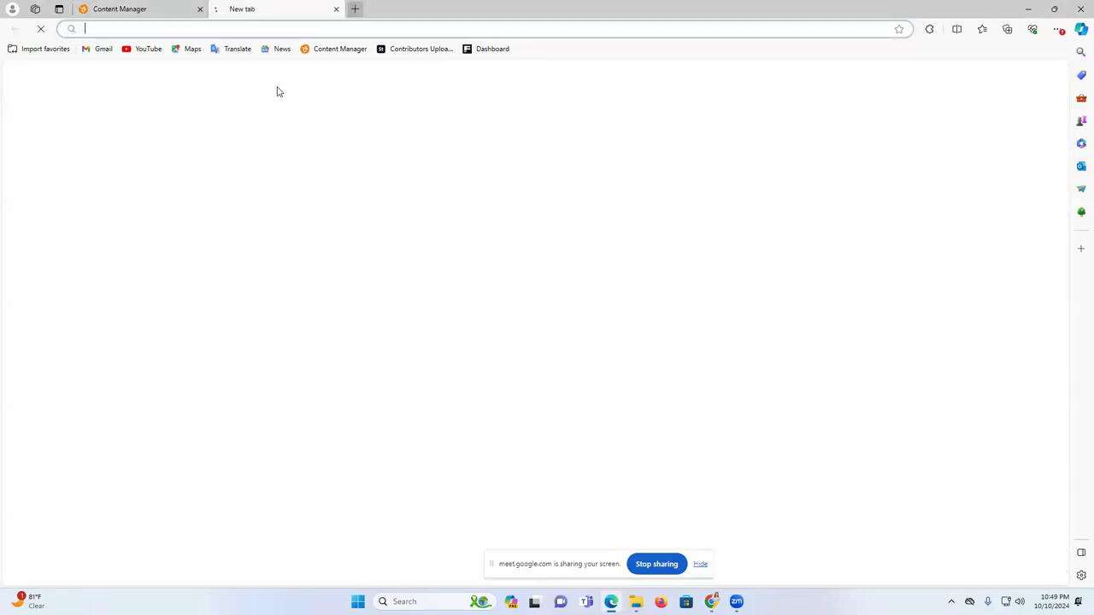
left_click(337, 32)
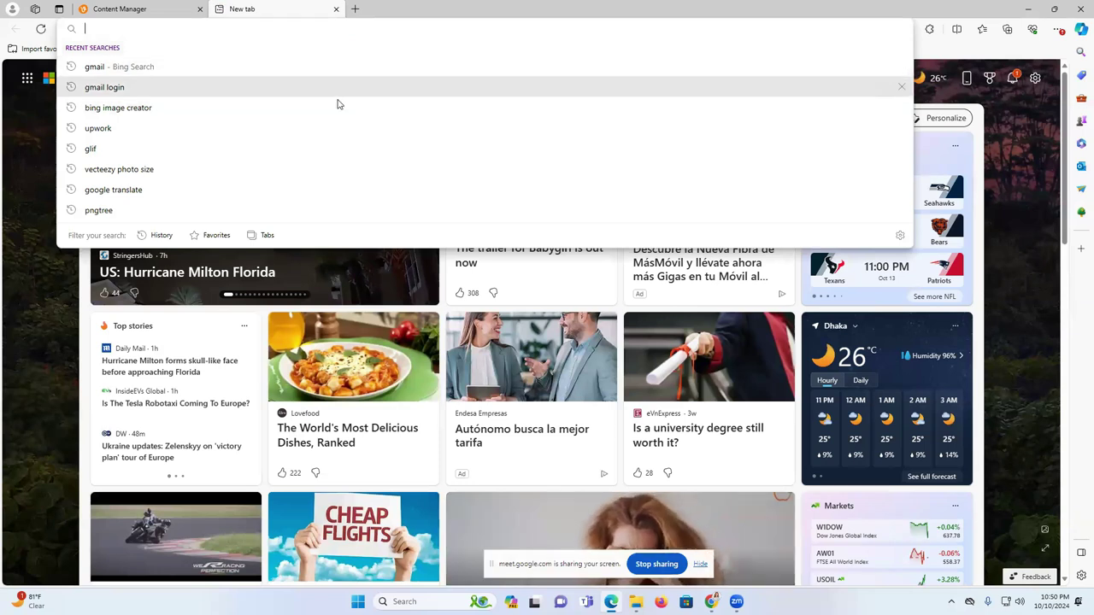
left_click(277, 73)
left_click(125, 189)
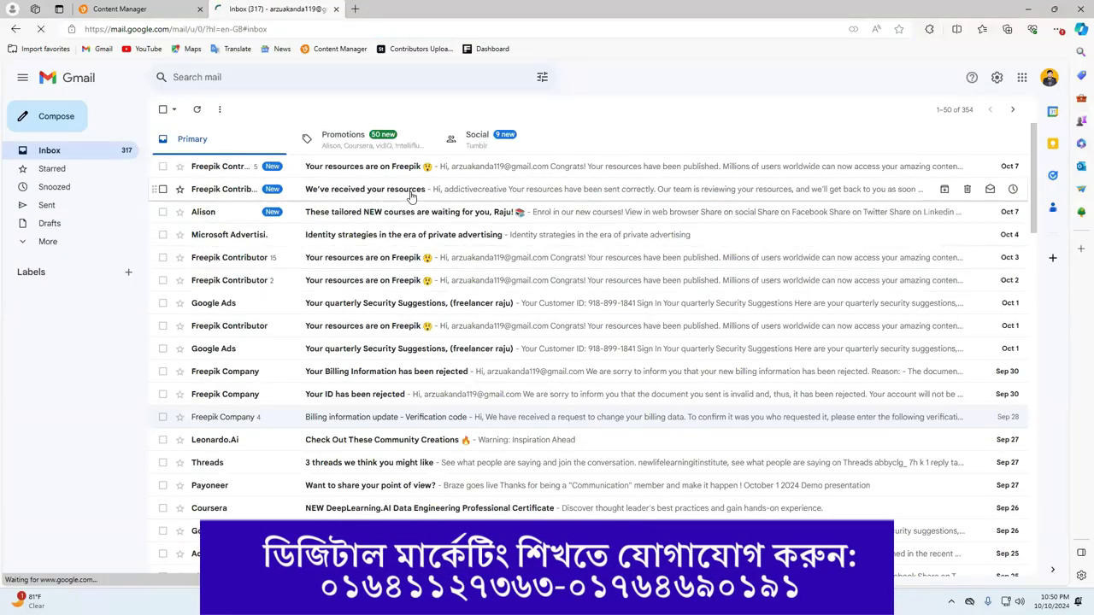
scroll(384, 205, "down", 3)
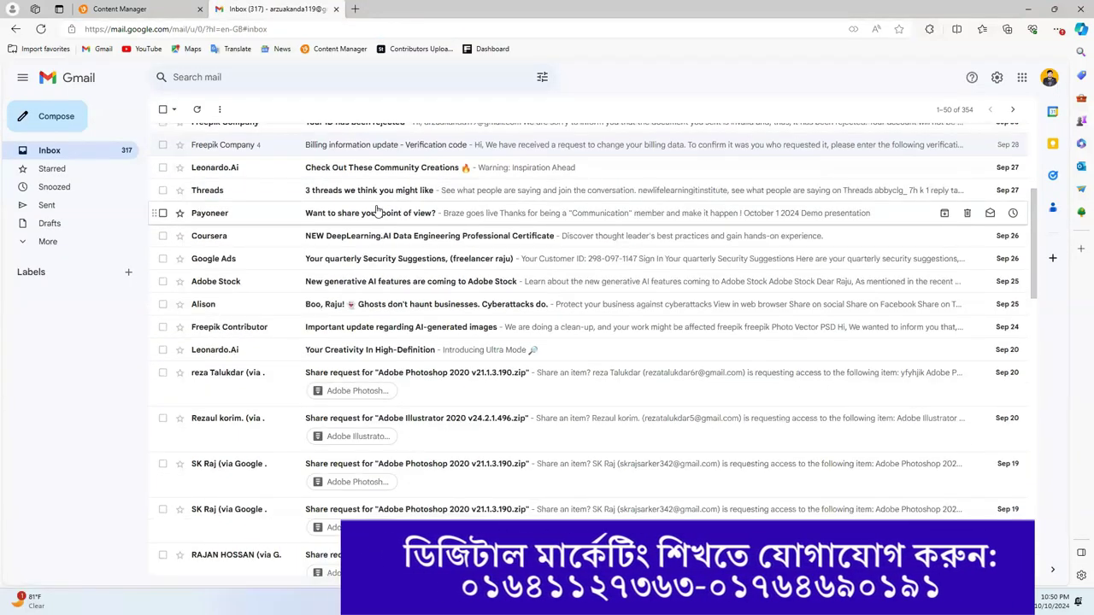
scroll(376, 212, "up", 2)
- Search the mailbox for "vecteezy", copying the word from the Content Manager's web address
left_click(141, 9)
double_click(166, 29)
key("ctrl+c")
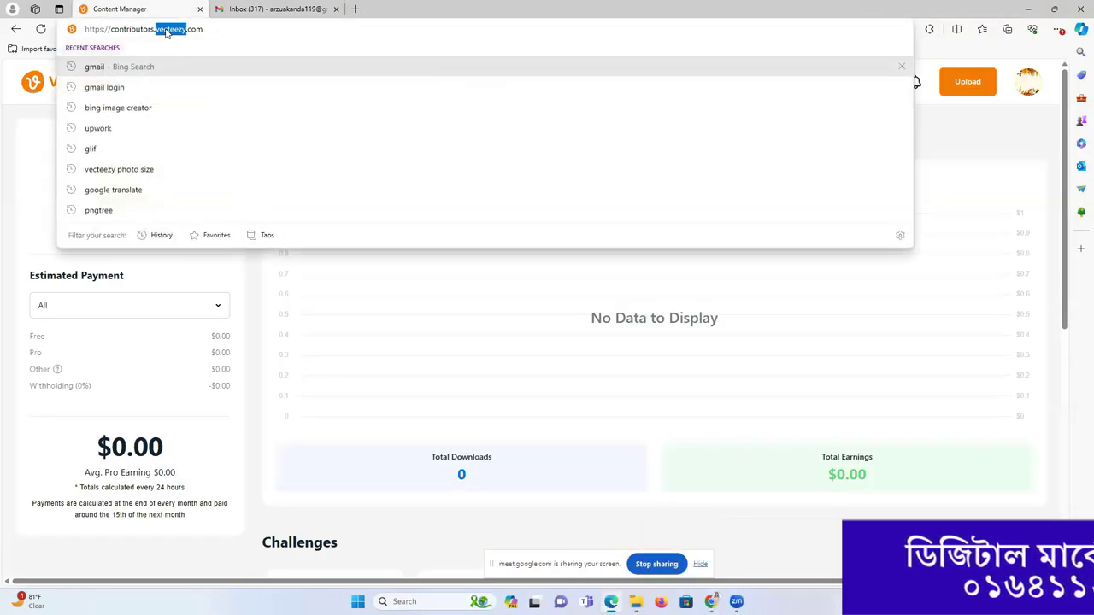
left_click(274, 9)
left_click(245, 77)
key("ctrl+v")
key("Return")
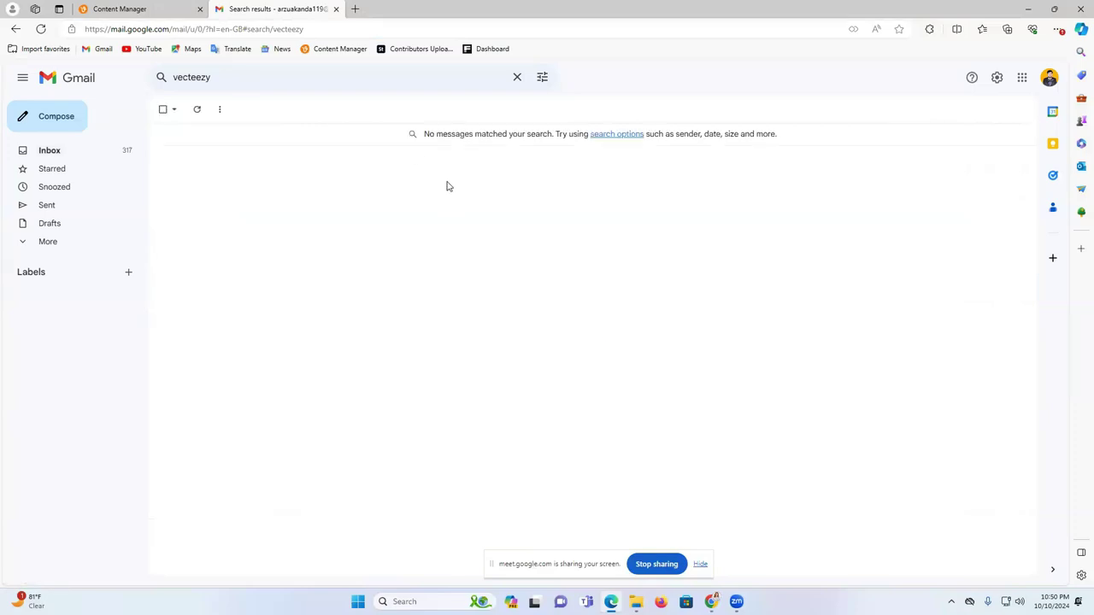
- Clear the mail search, rerun the recent "vecteezy" query and return to the inbox
left_click(516, 78)
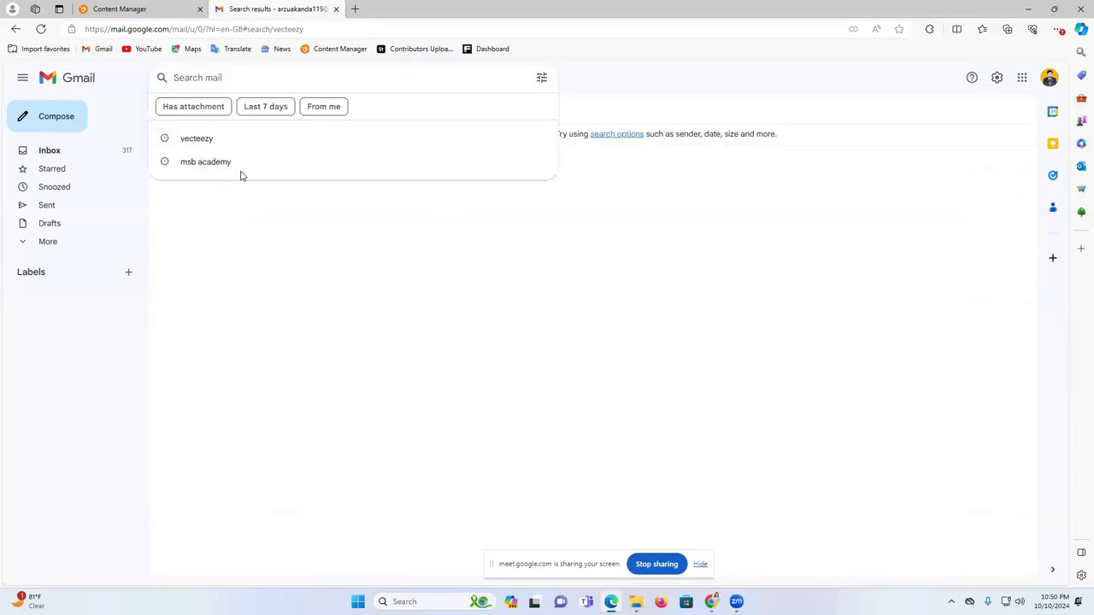
left_click(255, 140)
left_click(80, 151)
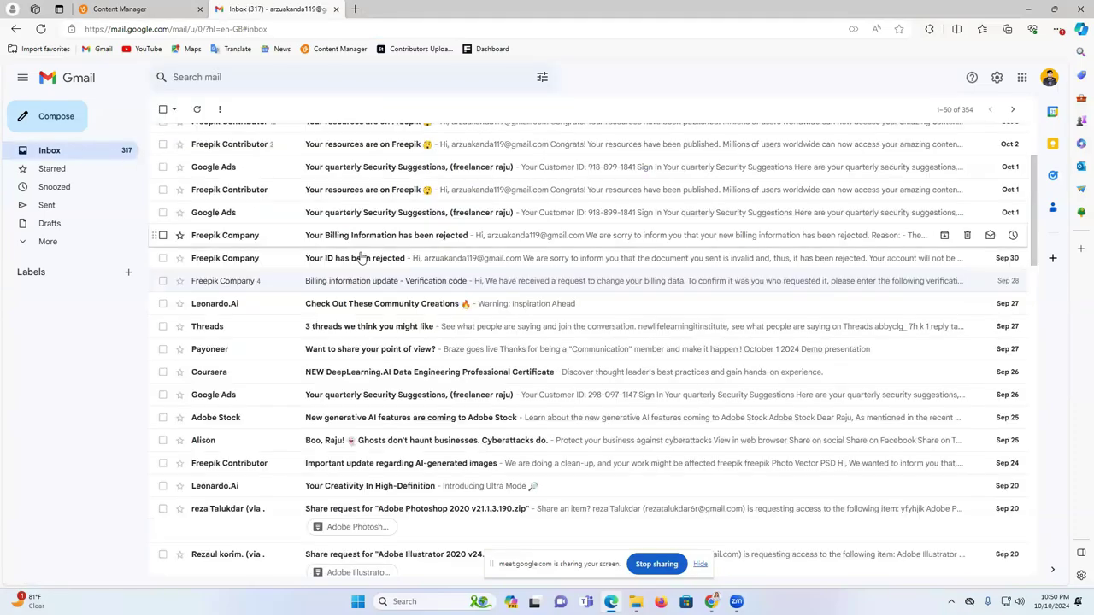
- Look through the older inbox pages, up to messages 201–250, for e-mails from Vecteezy
scroll(471, 283, "down", 2)
scroll(471, 283, "up", 2)
scroll(471, 283, "down", 10)
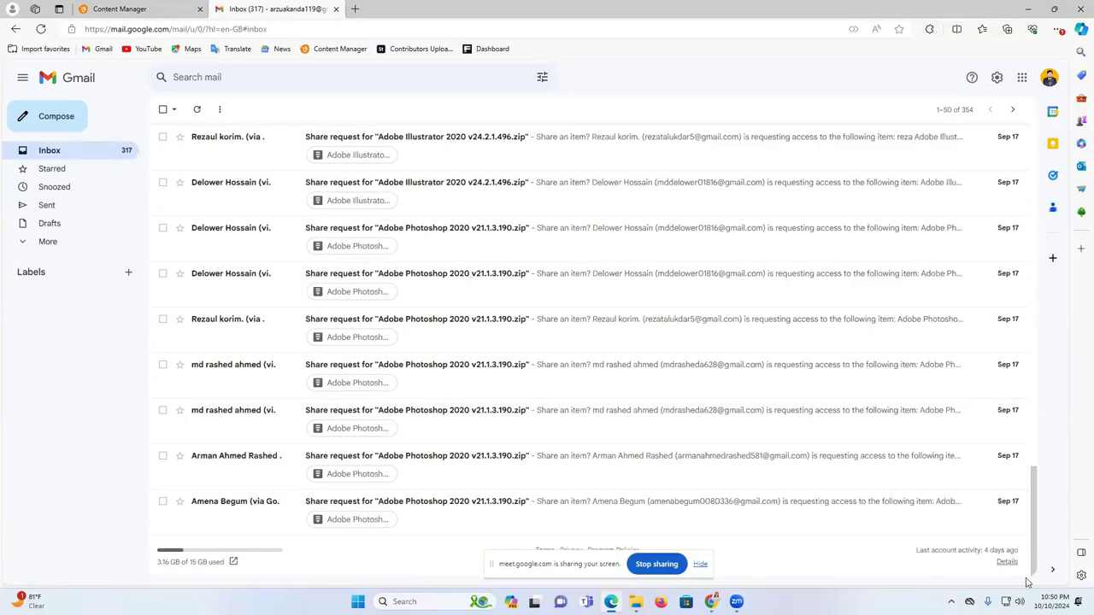
left_click(1013, 112)
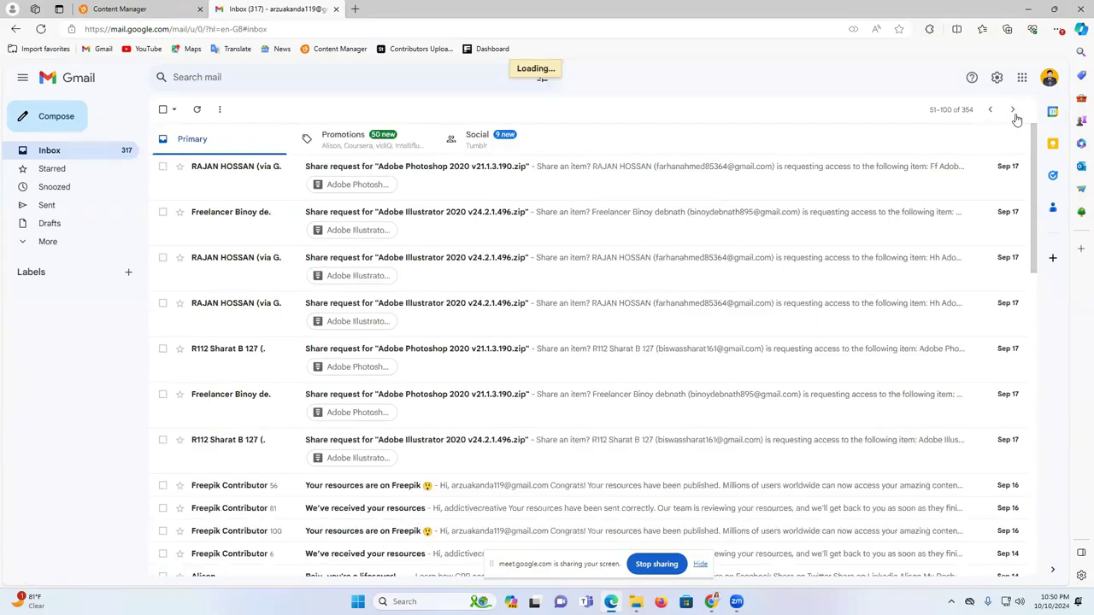
scroll(859, 254, "down", 5)
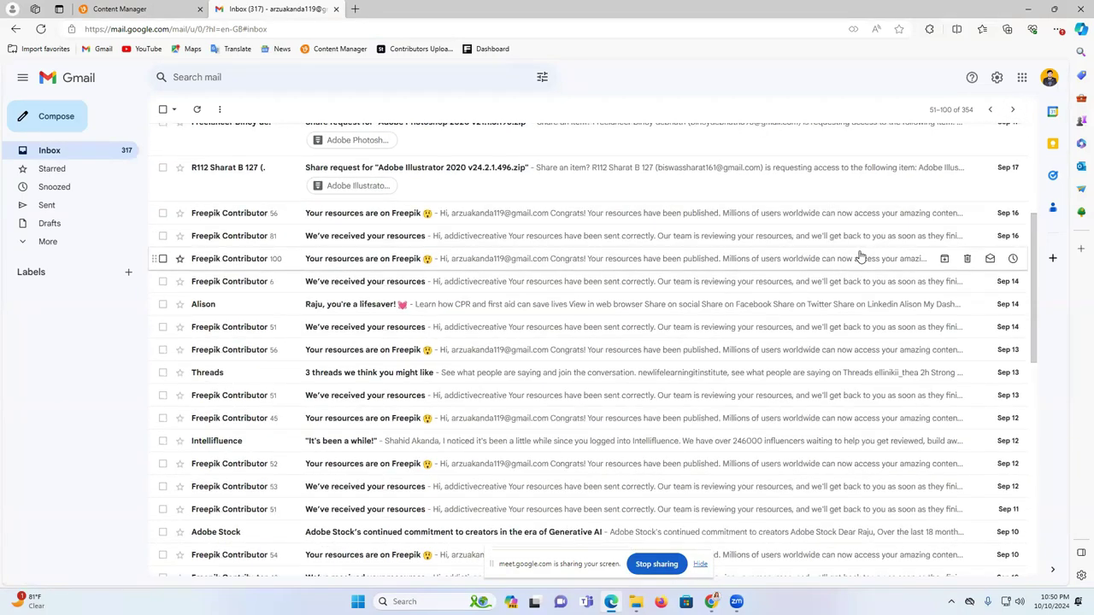
scroll(859, 254, "down", 5)
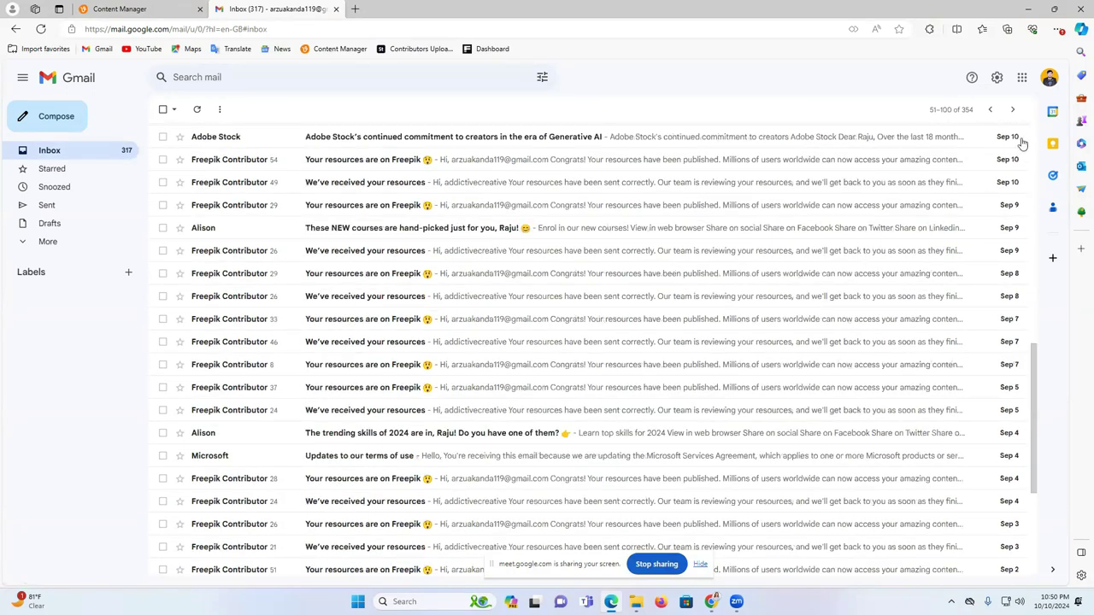
scroll(1022, 136, "down", 5)
left_click(1013, 110)
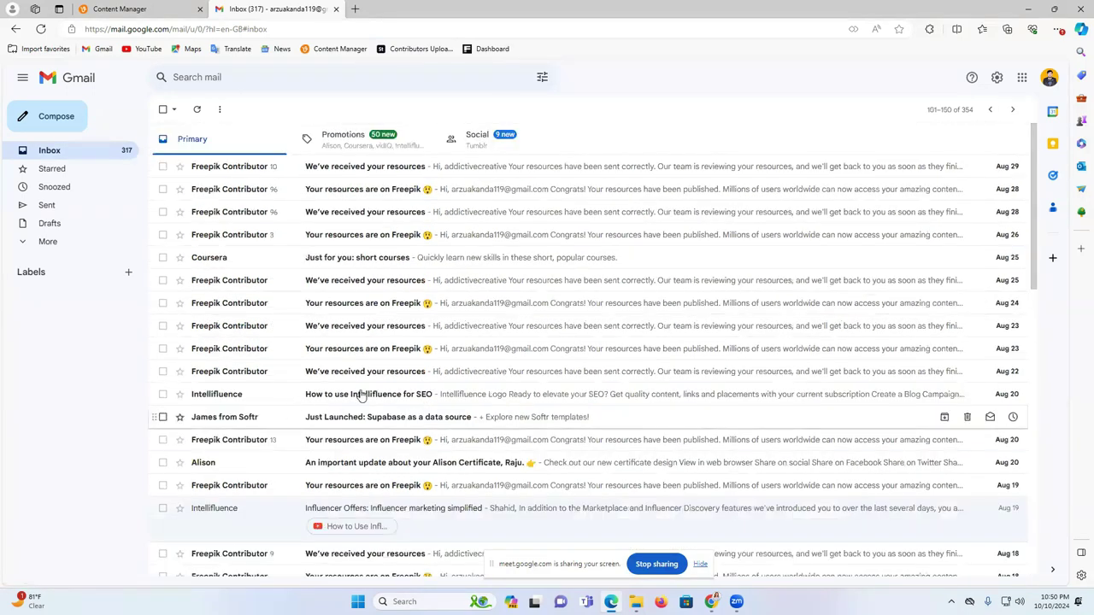
scroll(417, 472, "down", 3)
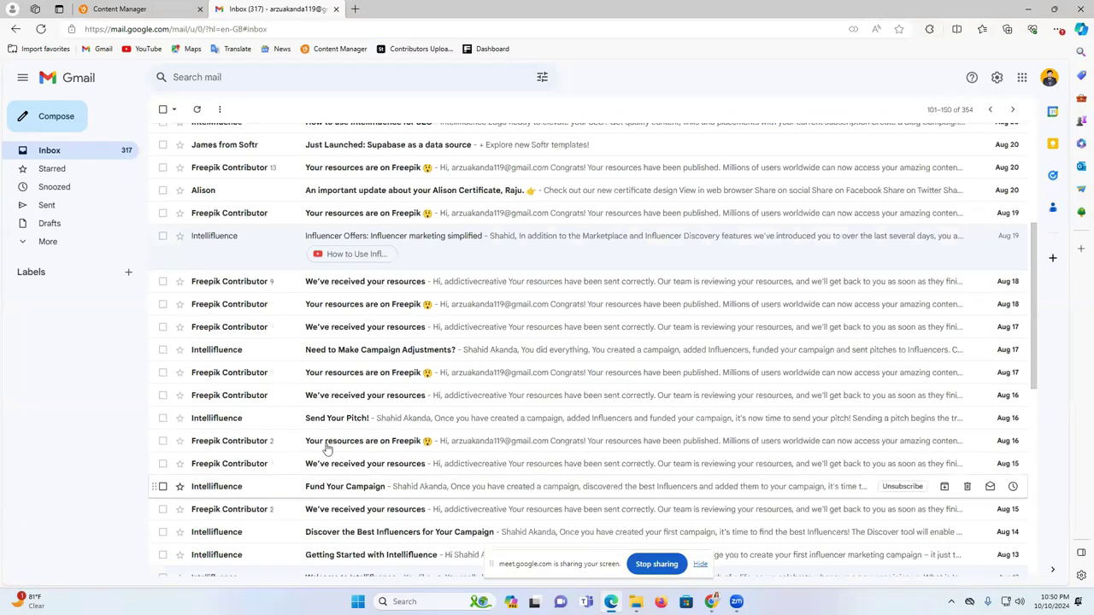
scroll(326, 448, "down", 4)
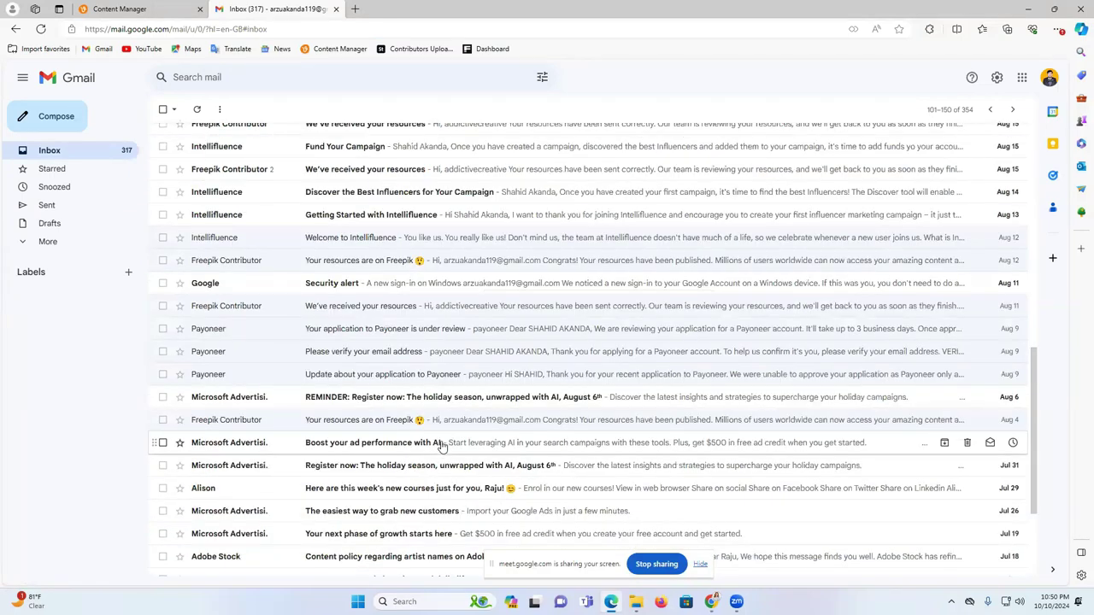
scroll(442, 447, "down", 2)
scroll(439, 451, "up", 2)
scroll(439, 450, "down", 2)
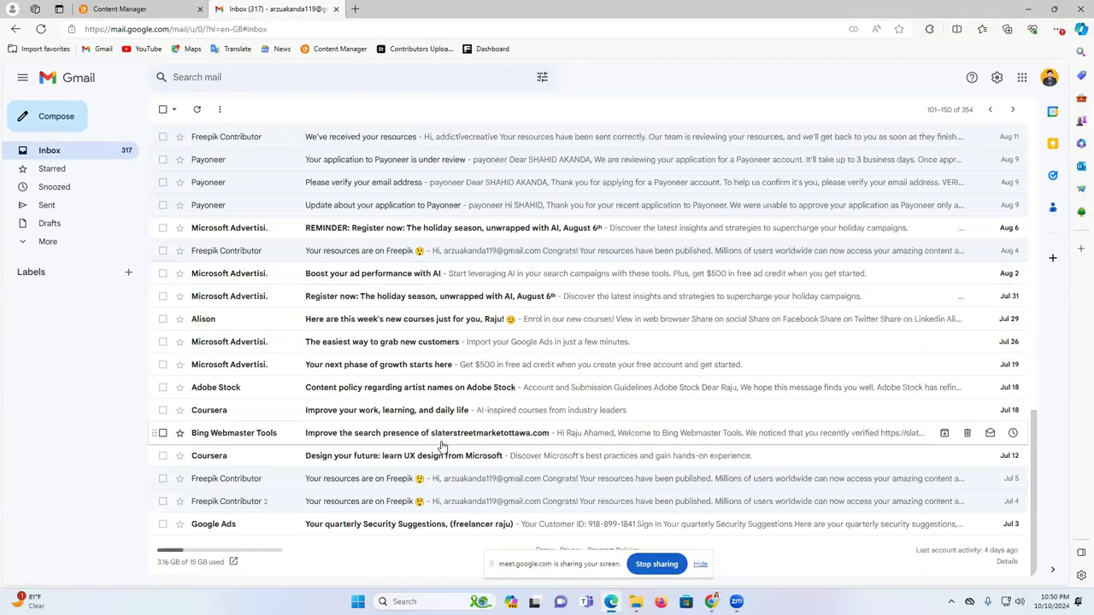
left_click(1012, 109)
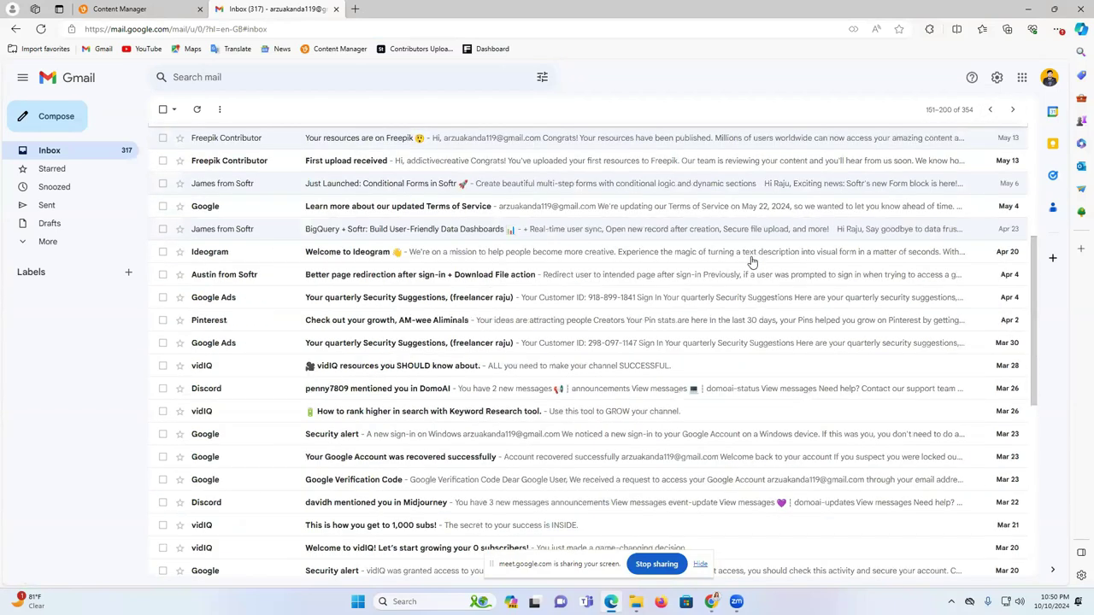
scroll(752, 262, "down", 4)
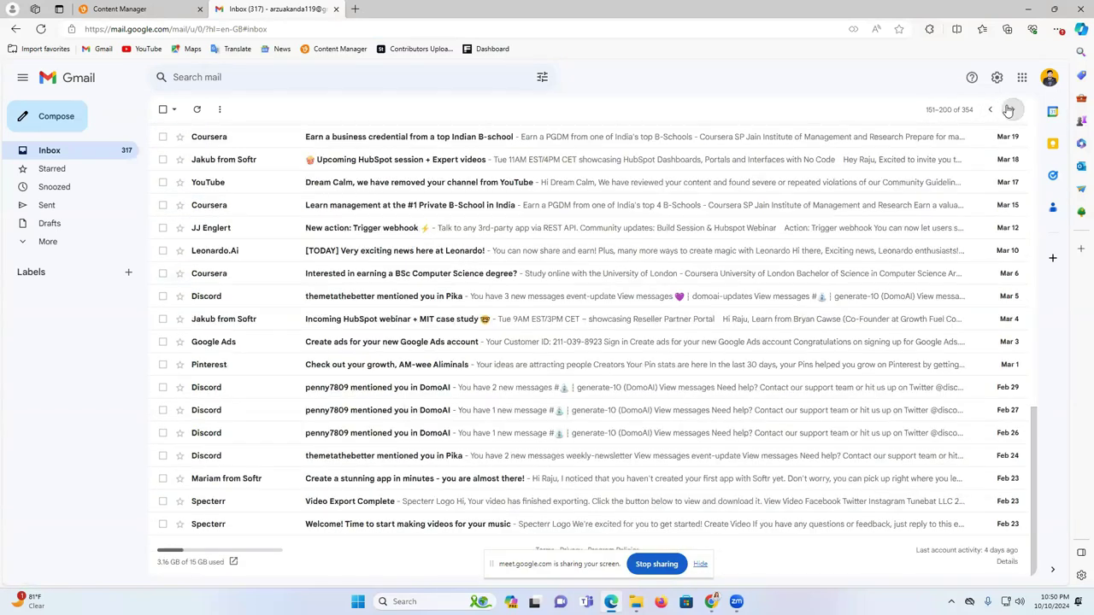
left_click(1010, 109)
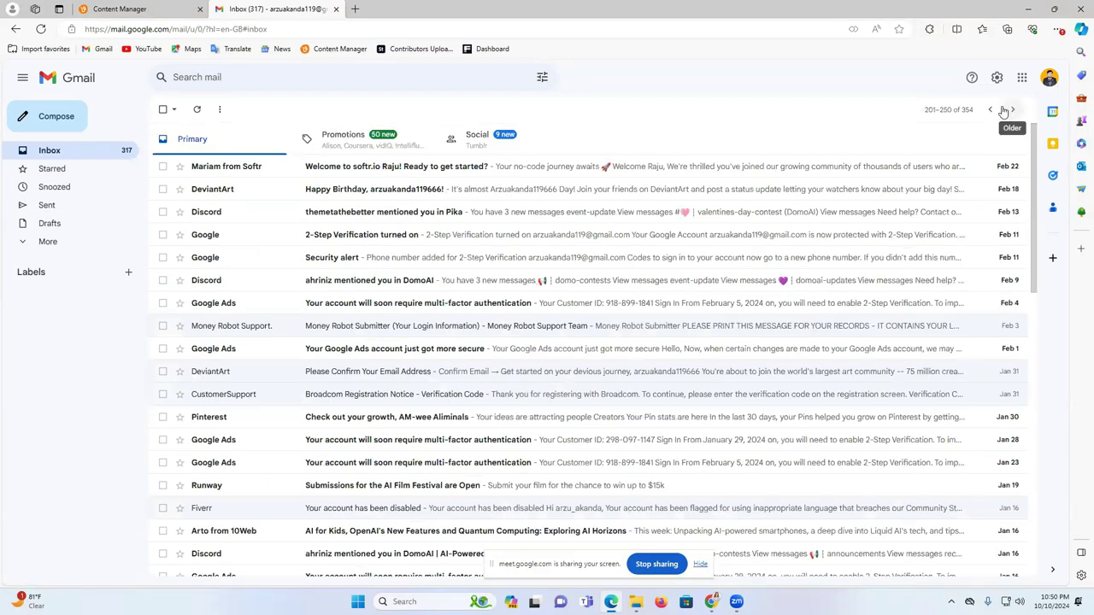
- Search all mail once more for "vecteezy" from the older inbox page
left_click(291, 77)
type("vecteezy")
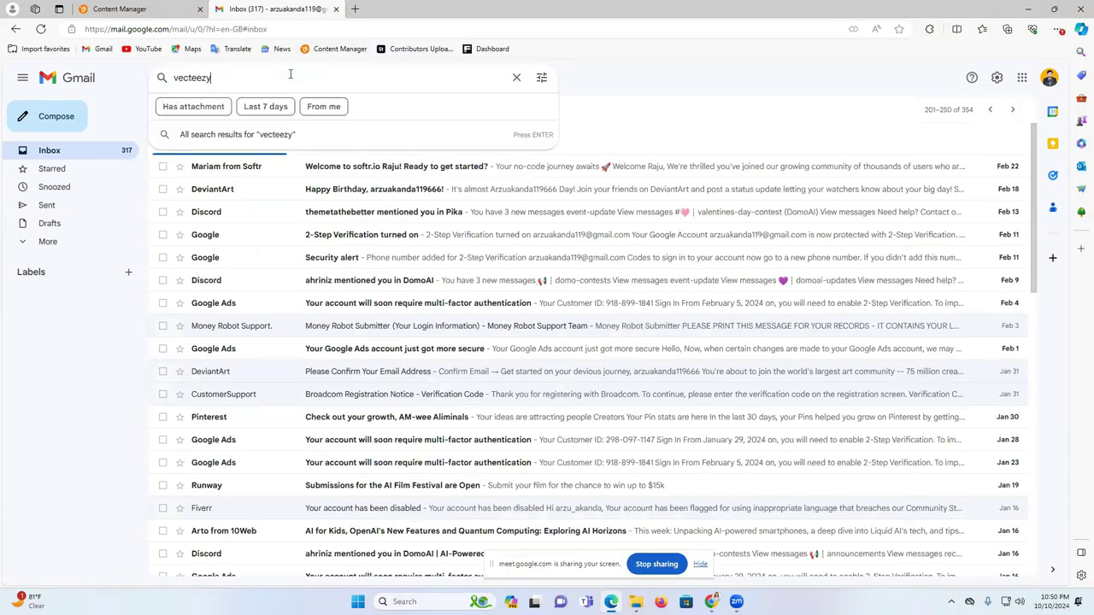
key("Return")
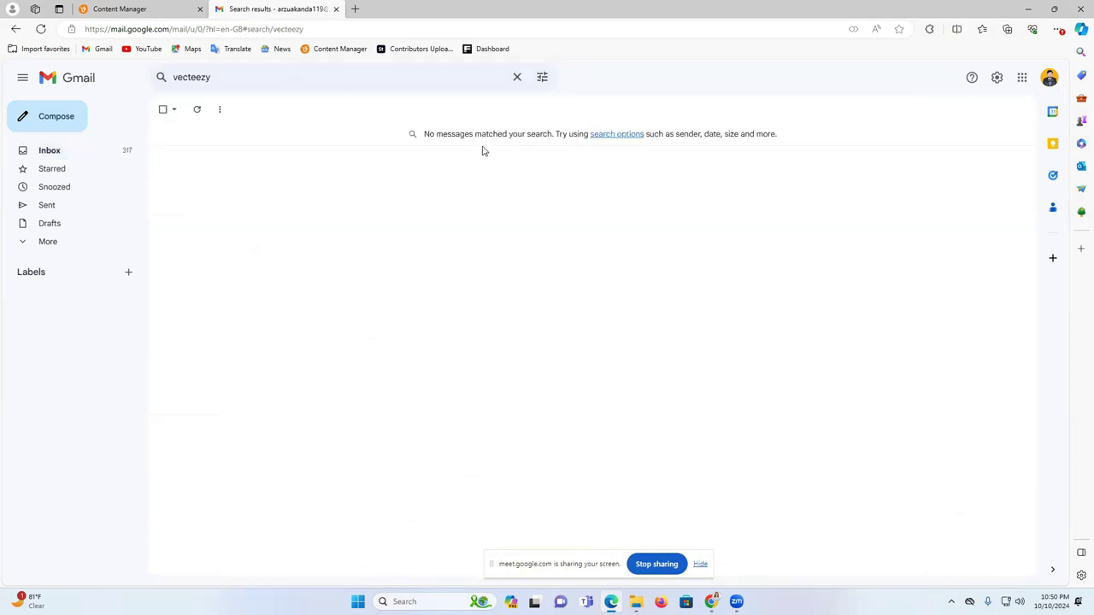
- Clear the "vecteezy" mail search and return to the inbox
left_click(517, 78)
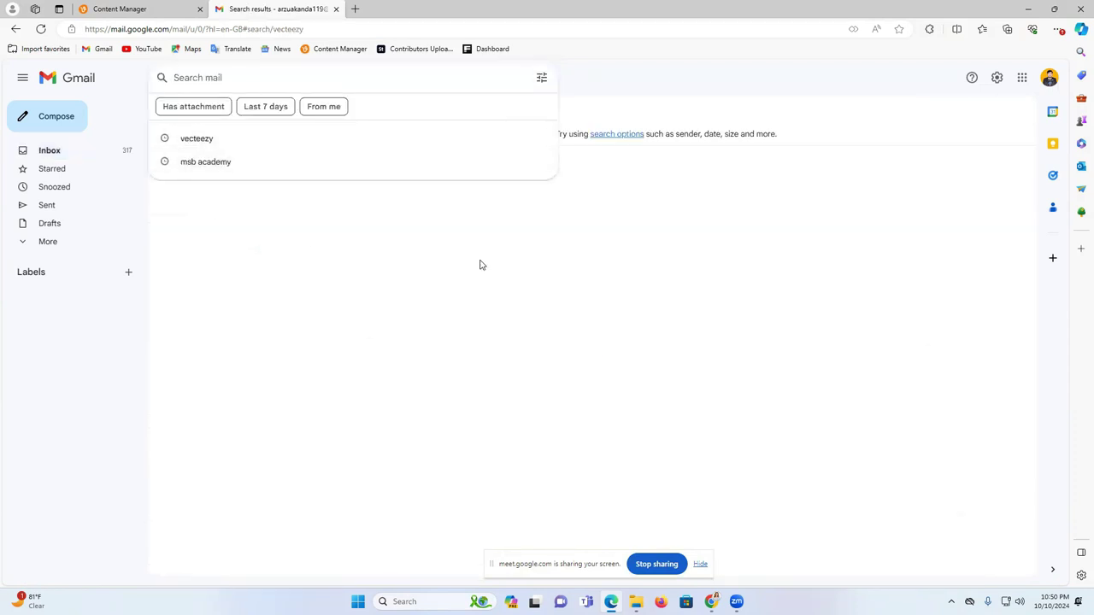
left_click(298, 225)
left_click(51, 151)
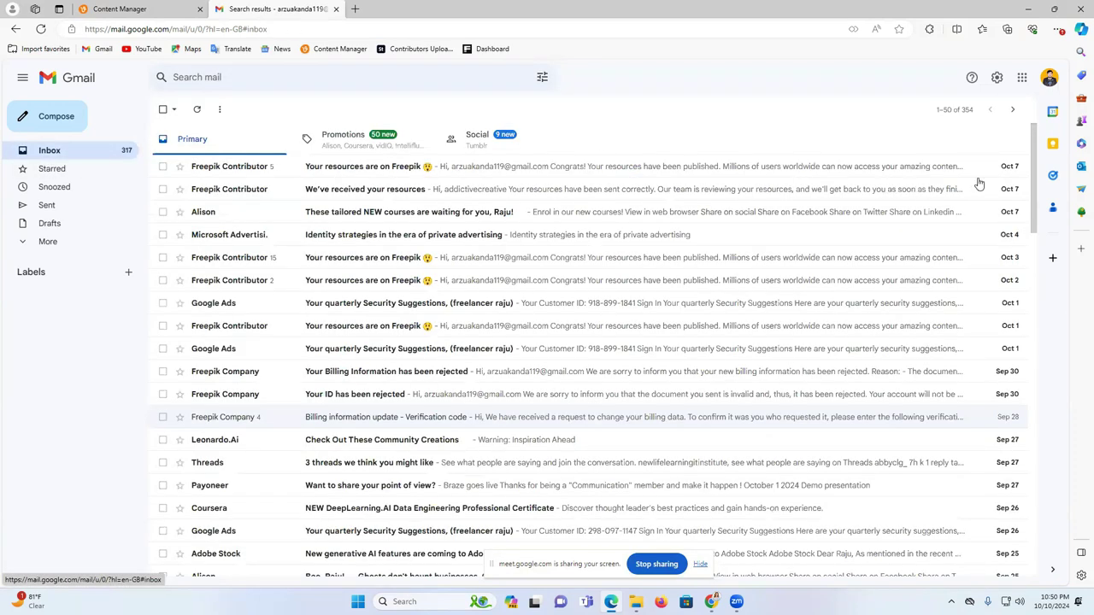
- Page through the Primary inbox to its oldest messages, 351–354, looking for e-mails from Vecteezy
scroll(862, 294, "down", 3)
scroll(993, 102, "up", 3)
left_click(1011, 110)
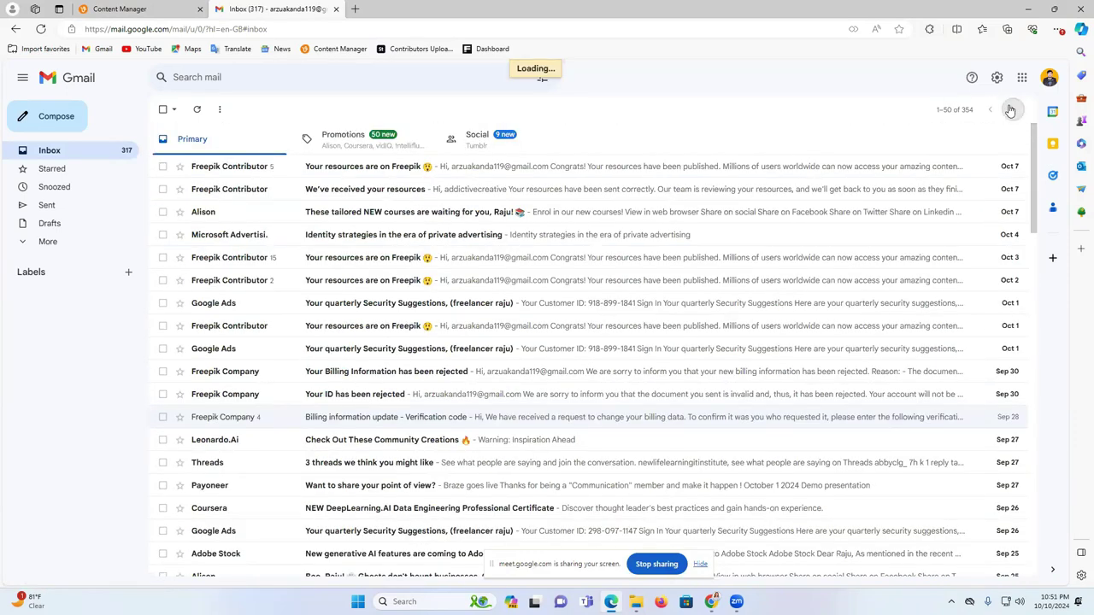
left_click(1011, 109)
left_click(1011, 109)
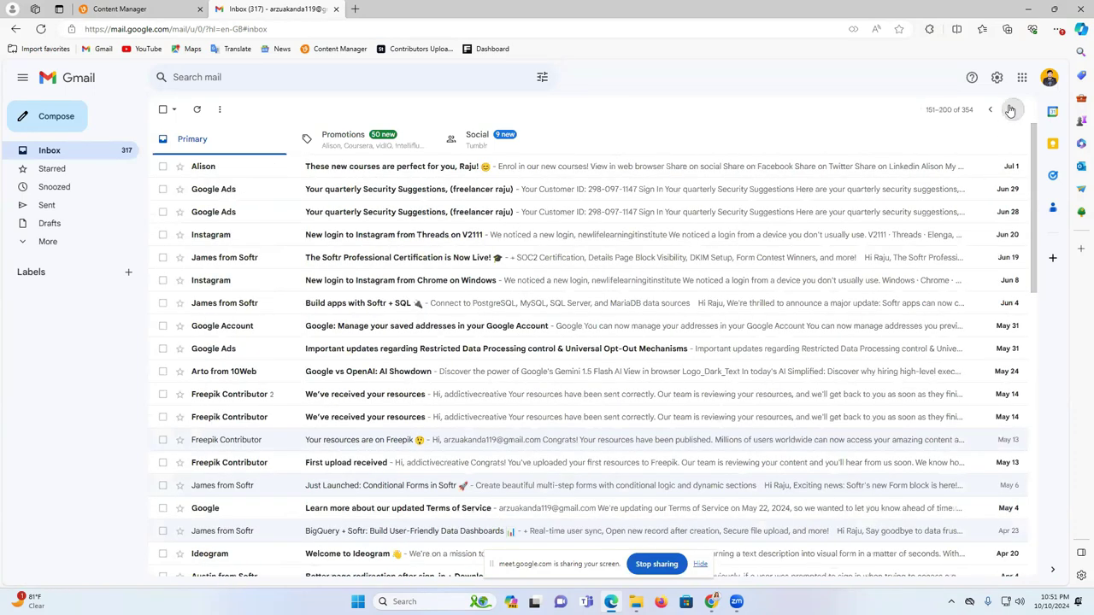
left_click(1011, 109)
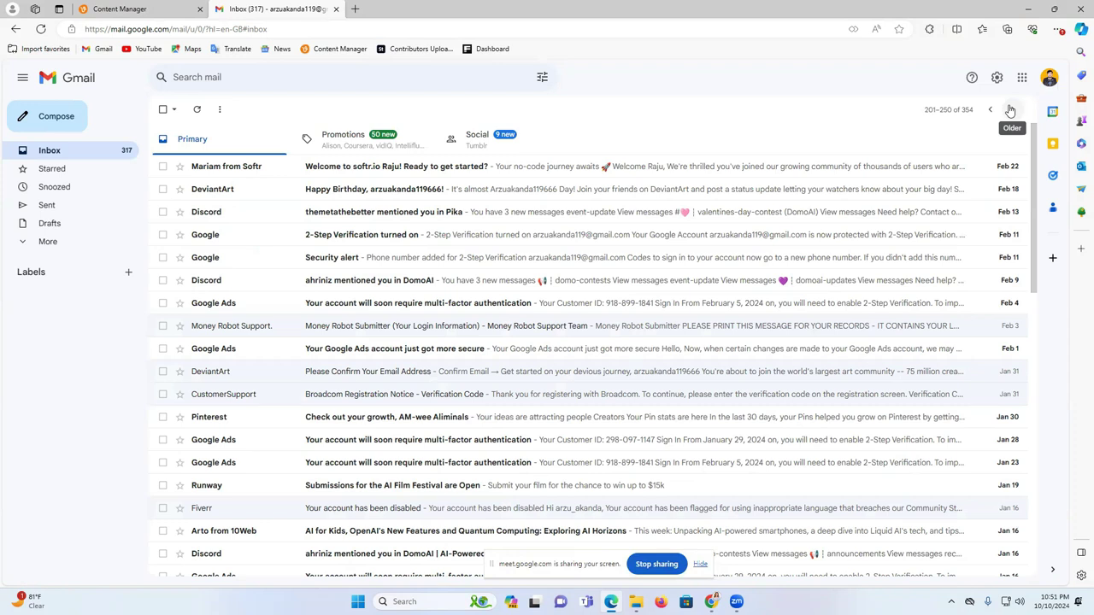
left_click(1011, 109)
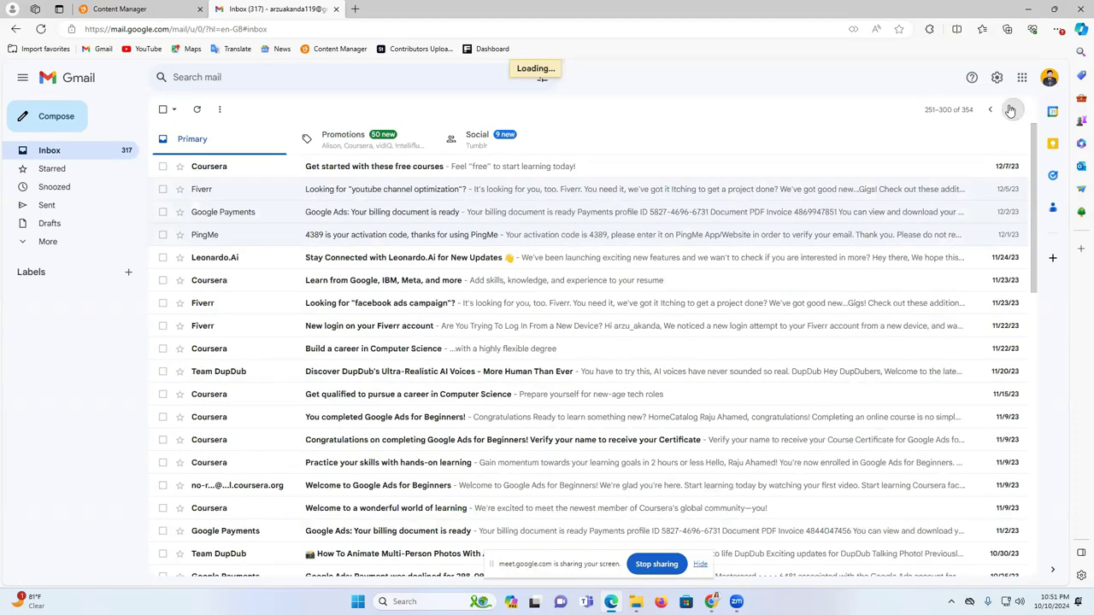
left_click(1011, 110)
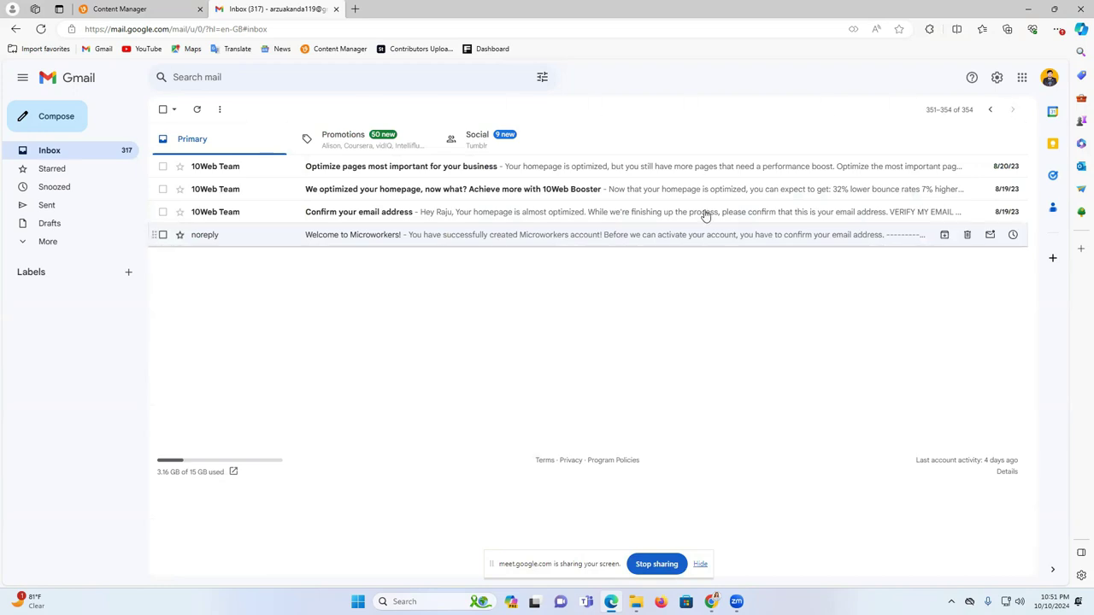
- Go back to messages 301–350, check that page for Vecteezy e-mails, and return to messages 251–300
left_click(990, 109)
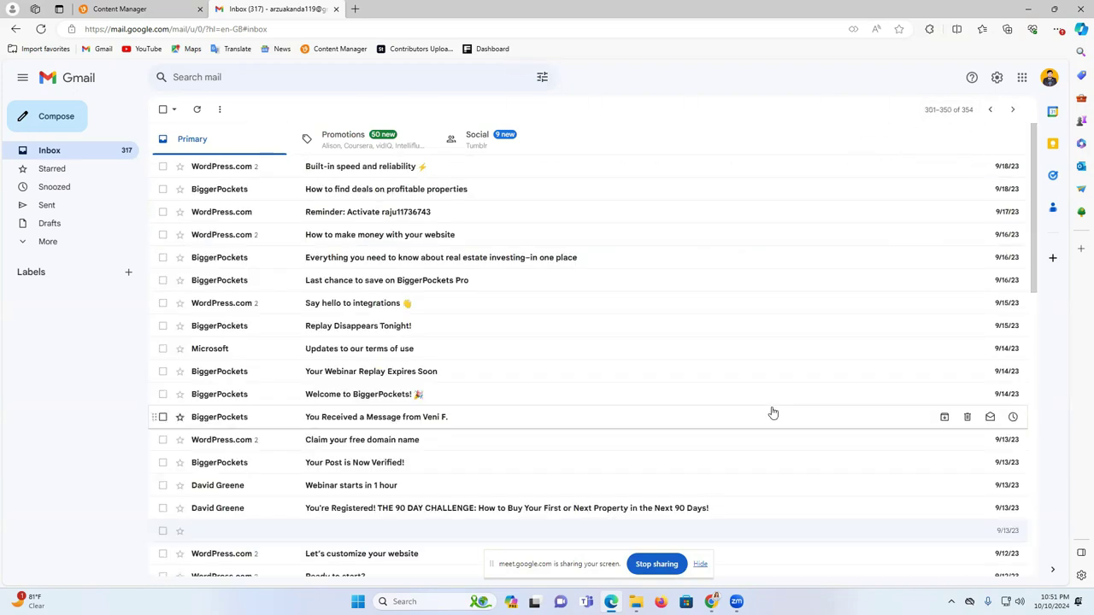
scroll(771, 411, "down", 8)
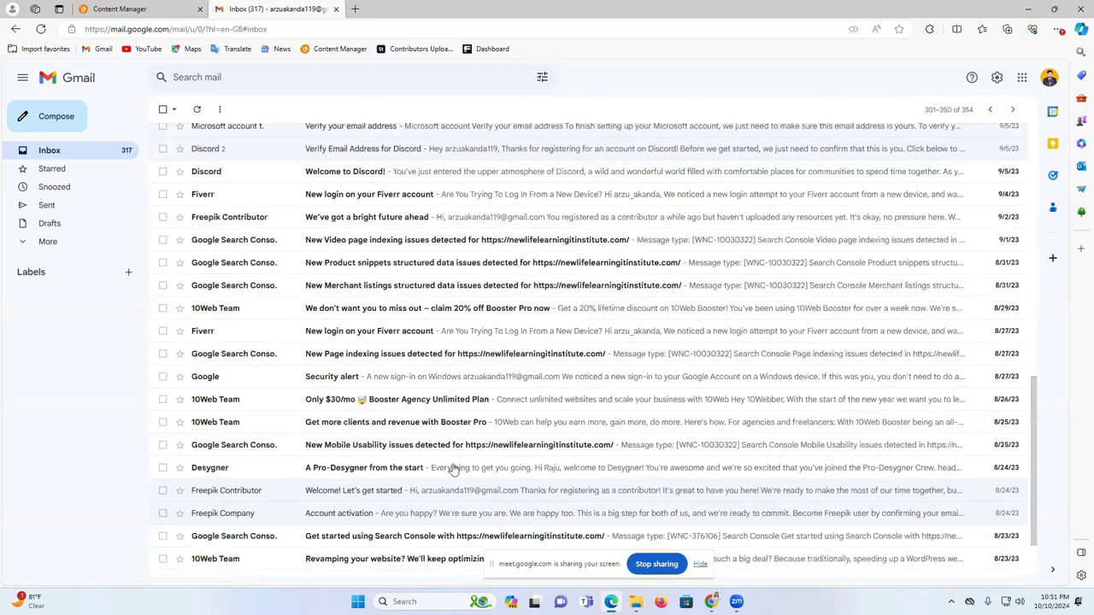
scroll(367, 436, "down", 1)
scroll(371, 417, "up", 2)
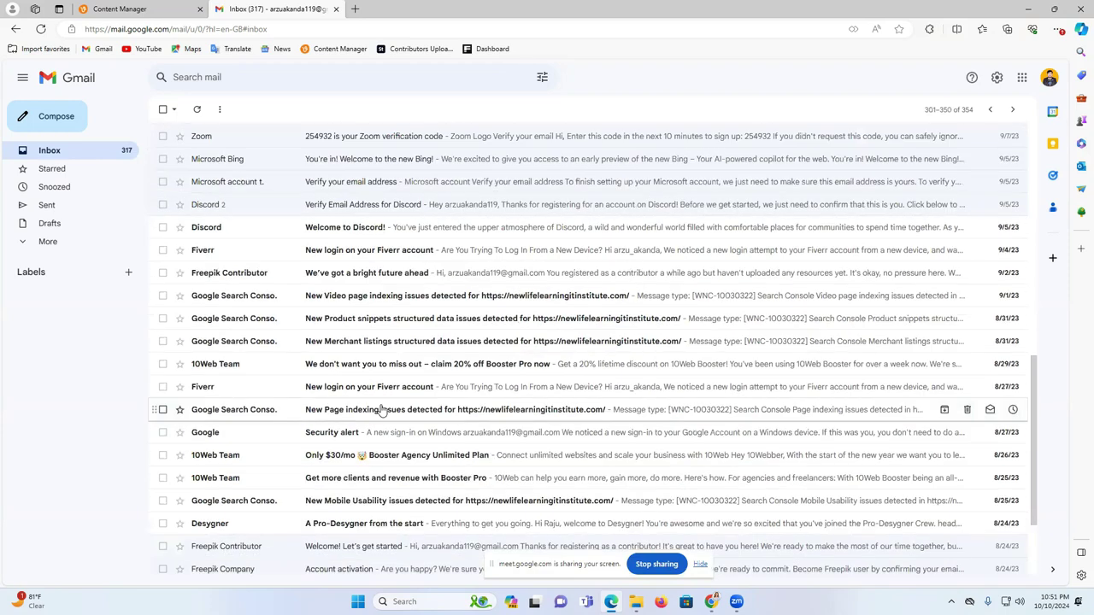
scroll(383, 410, "up", 5)
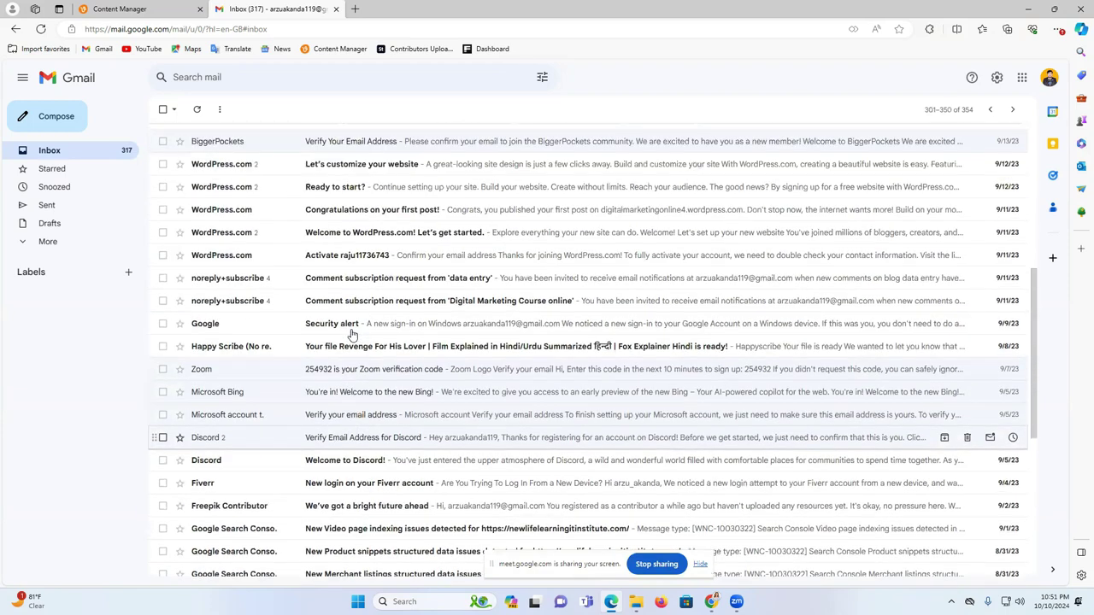
scroll(351, 333, "up", 2)
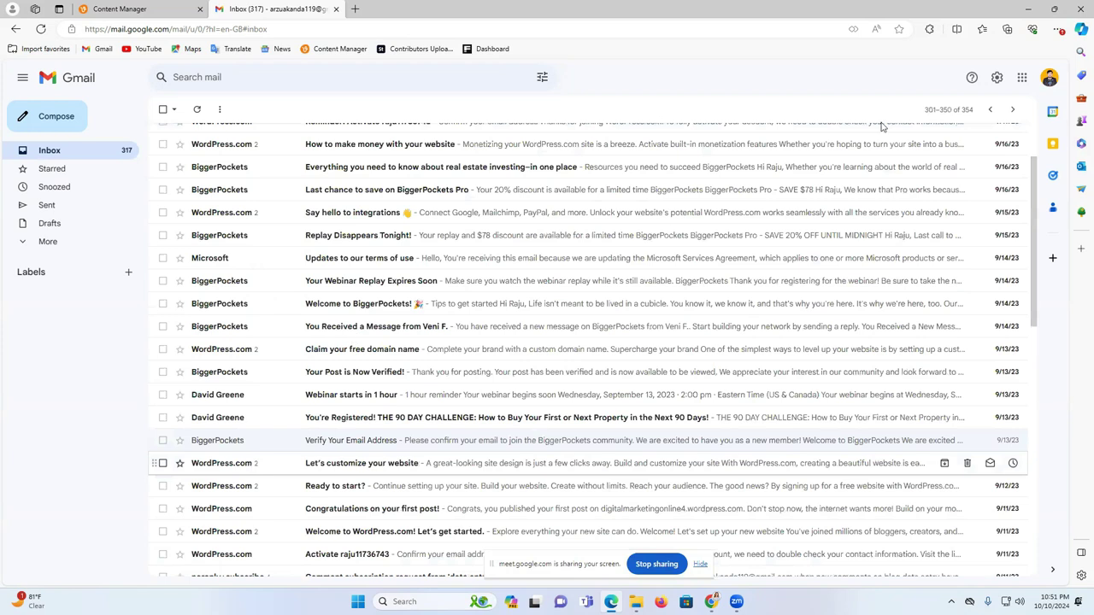
scroll(882, 126, "up", 2)
left_click(990, 109)
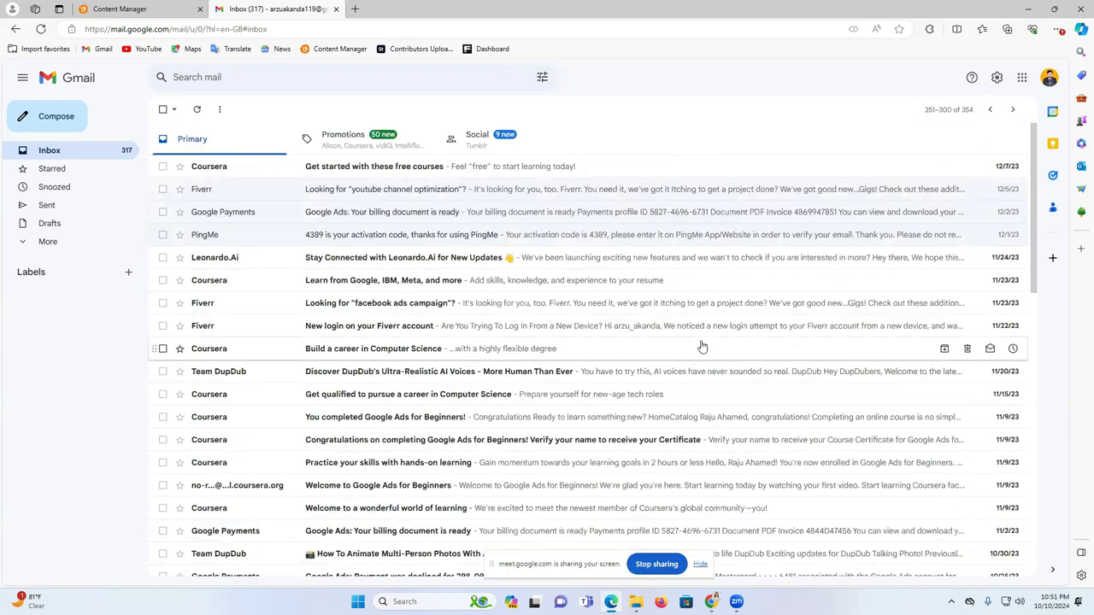
- Switch Gmail to the first of the other listed Google accounts and search its mailbox for "vecteezy"
left_click(1049, 77)
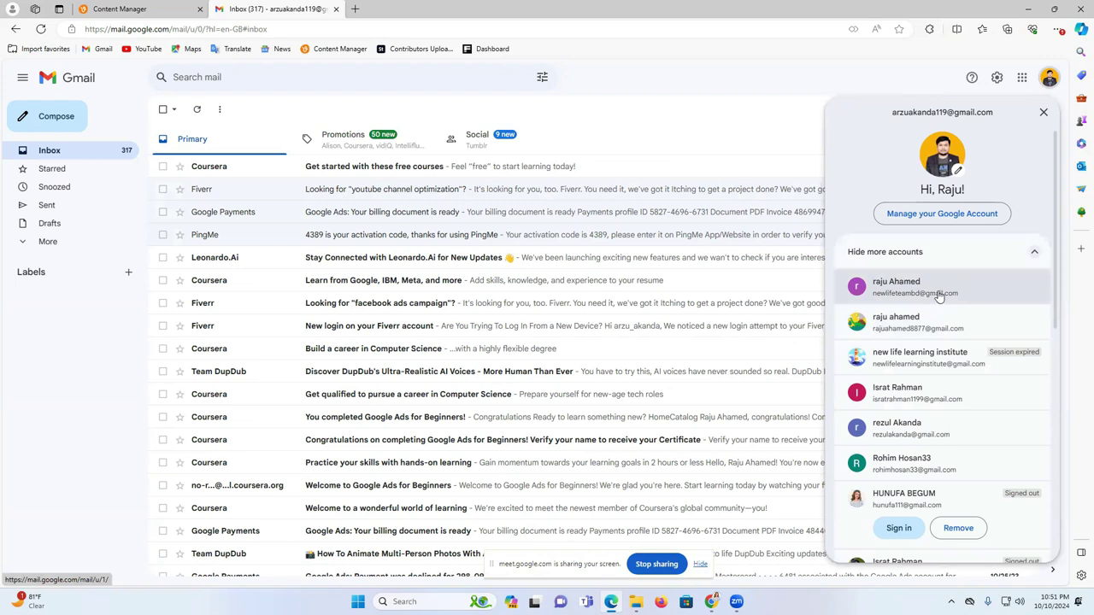
left_click(939, 290)
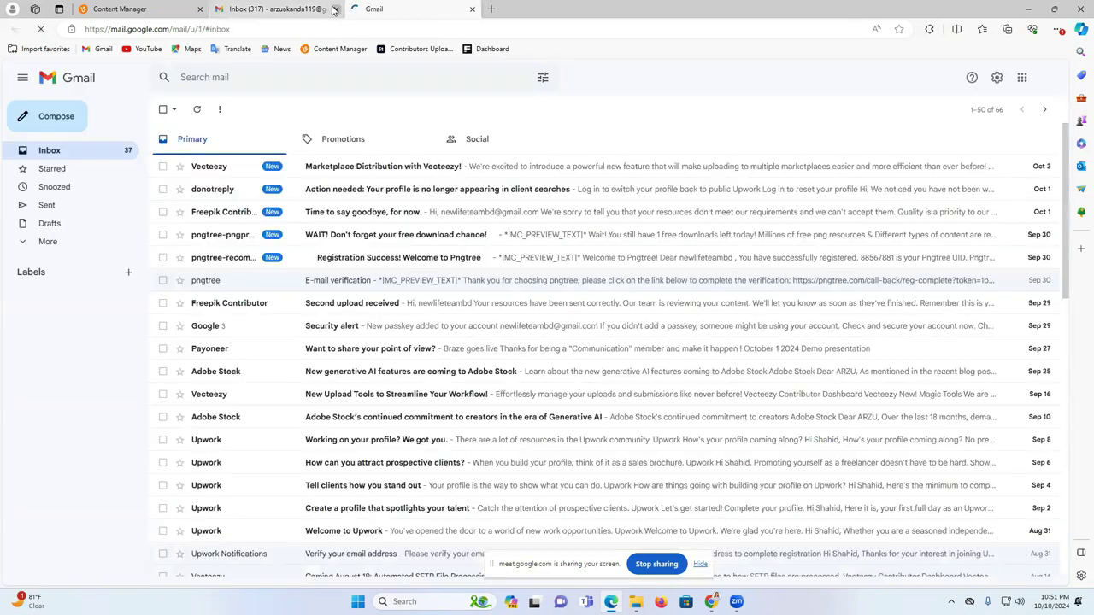
left_click(325, 75)
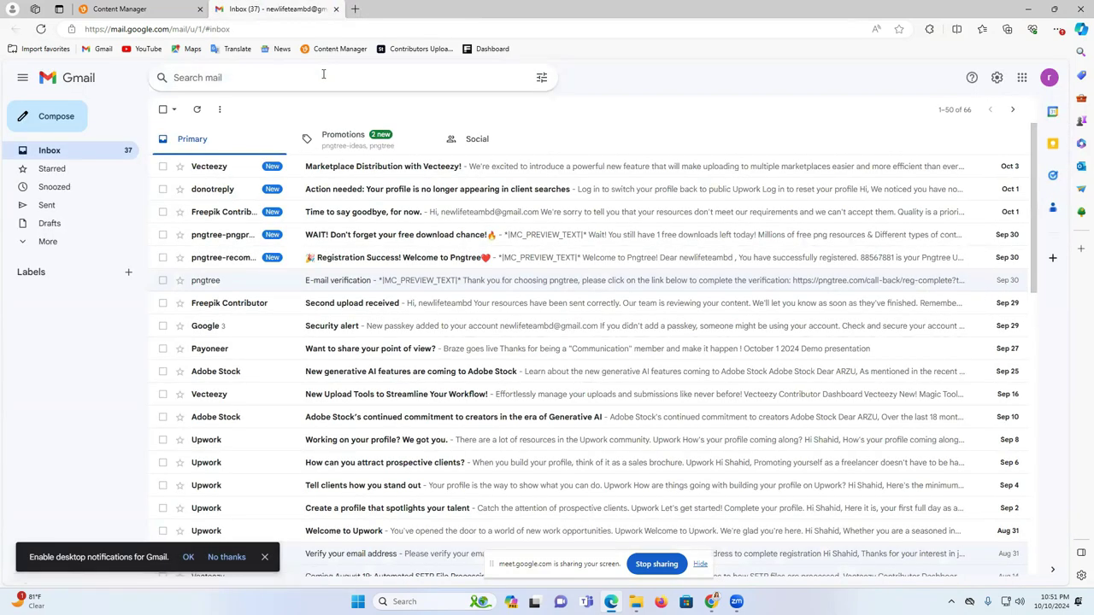
type("vecteezy")
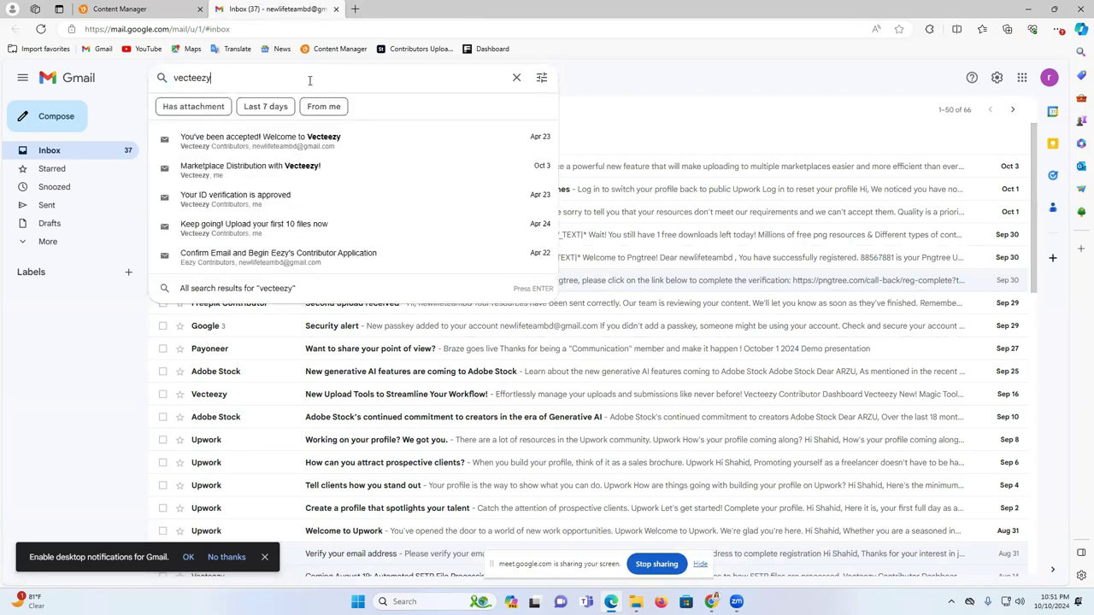
key("Return")
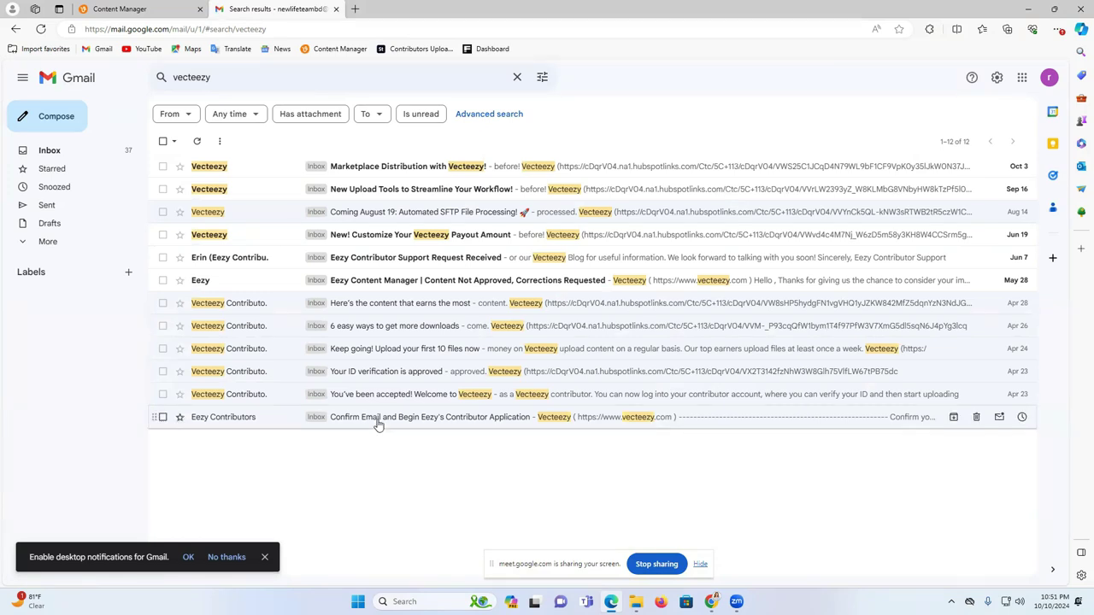
- Open the e-mail "You've been accepted! Welcome to Vecteezy" and read the acceptance message and ID verification instructions
left_click(394, 399)
scroll(777, 398, "down", 3)
scroll(835, 330, "up", 2)
scroll(837, 332, "up", 1)
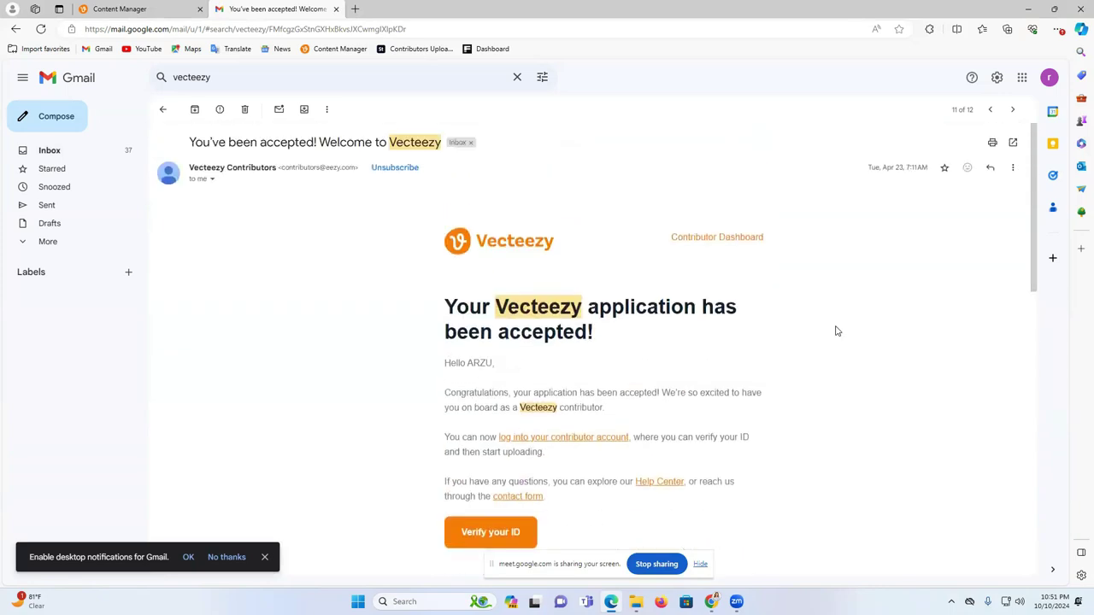
scroll(841, 329, "down", 3)
scroll(804, 327, "up", 2)
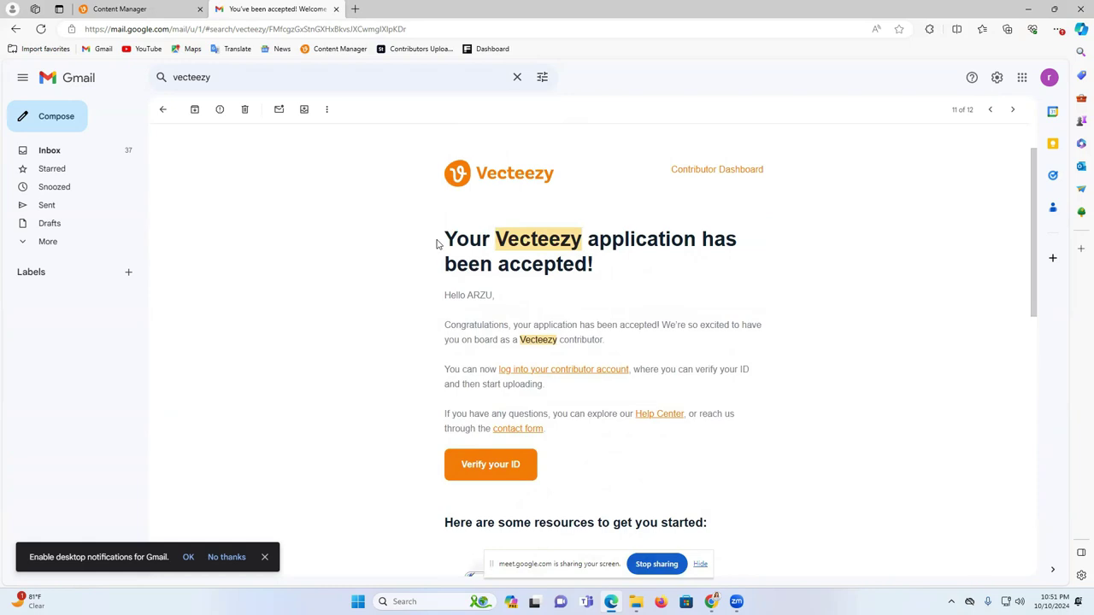
left_click_drag(437, 244, 495, 244)
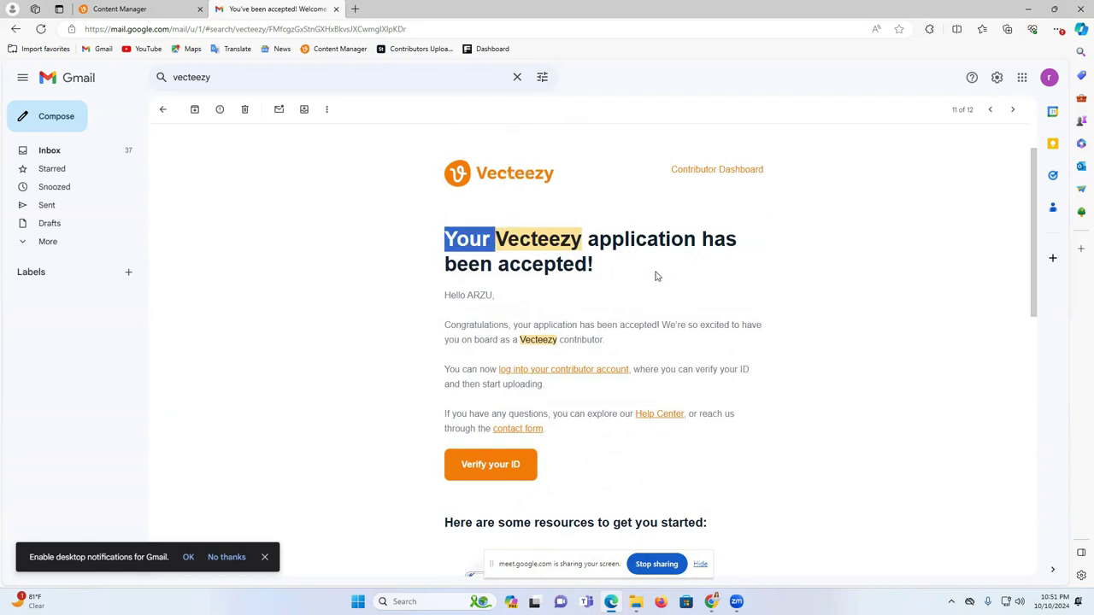
scroll(657, 276, "down", 1)
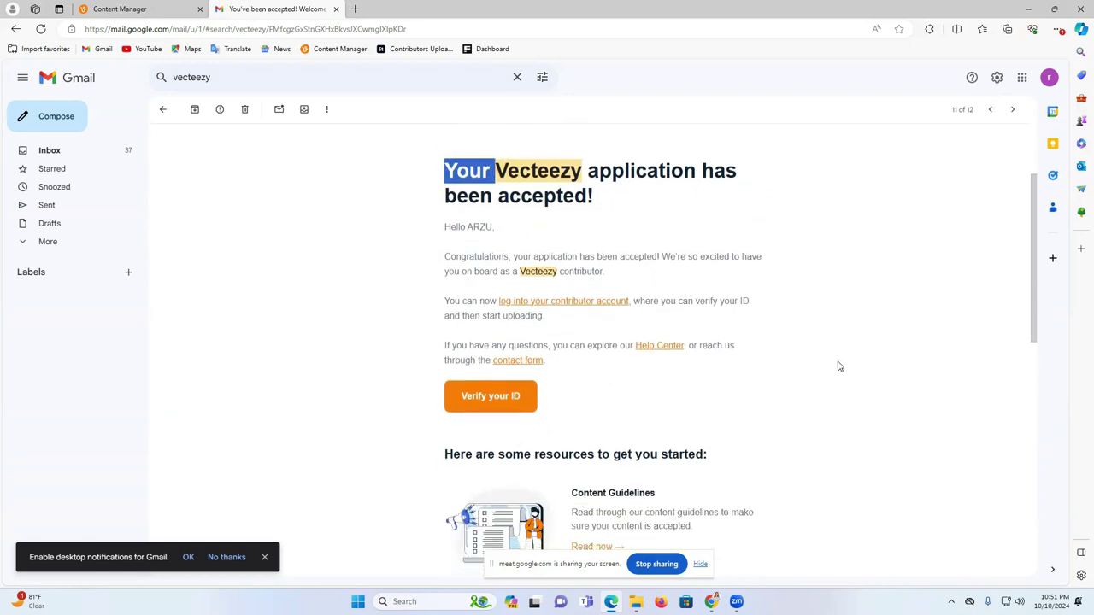
scroll(512, 282, "down", 2)
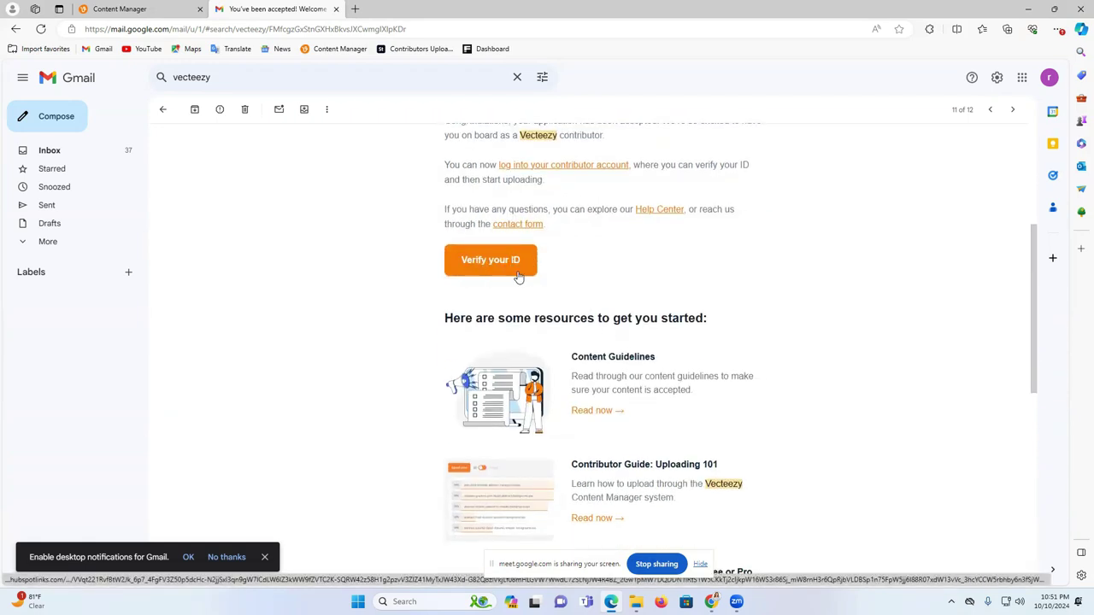
scroll(501, 276, "up", 4)
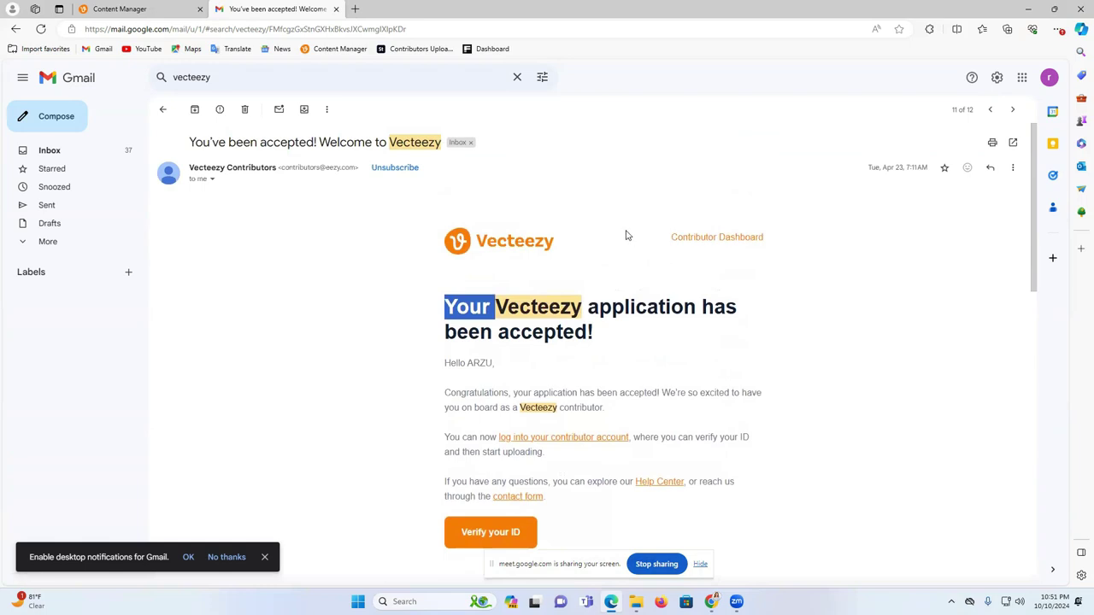
- Clear the text selection and look through the getting-started resources in the Vecteezy acceptance e-mail
left_click(625, 235)
scroll(575, 283, "down", 1)
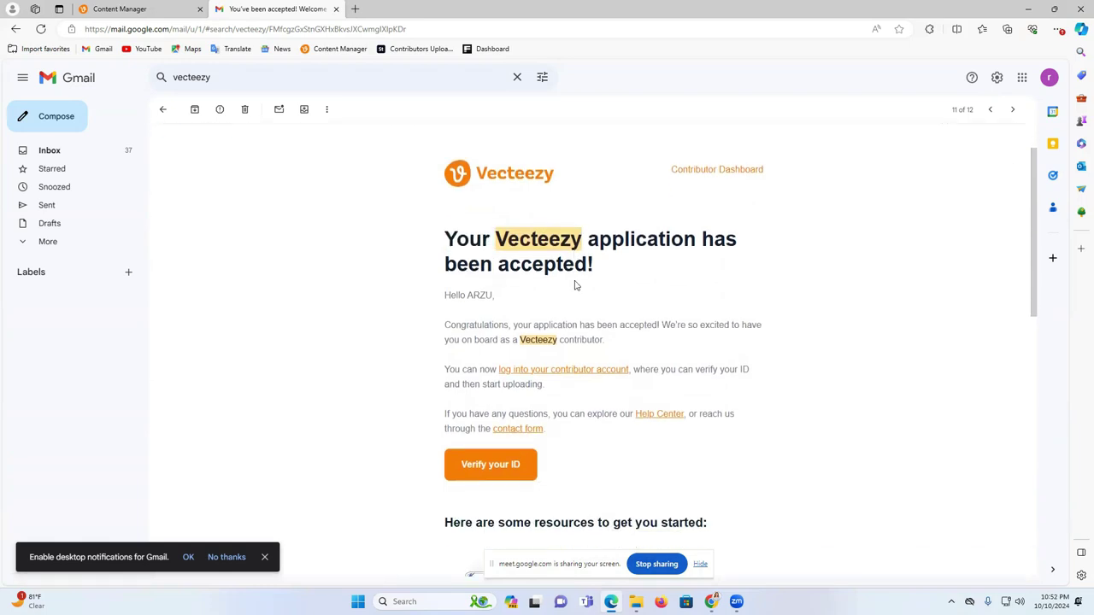
scroll(575, 285, "down", 4)
scroll(574, 282, "down", 4)
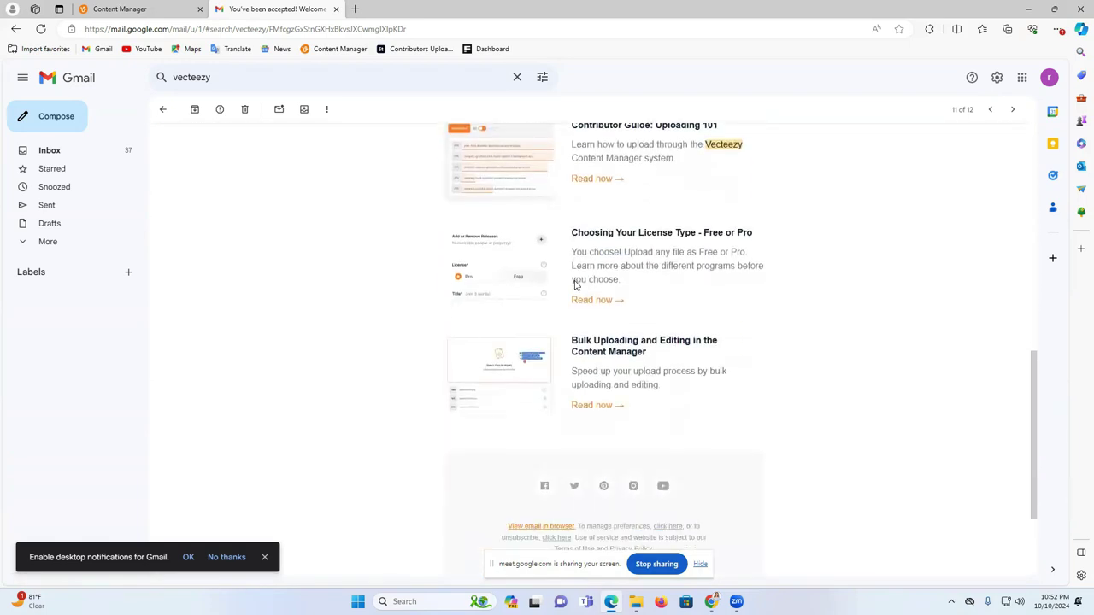
scroll(574, 282, "up", 4)
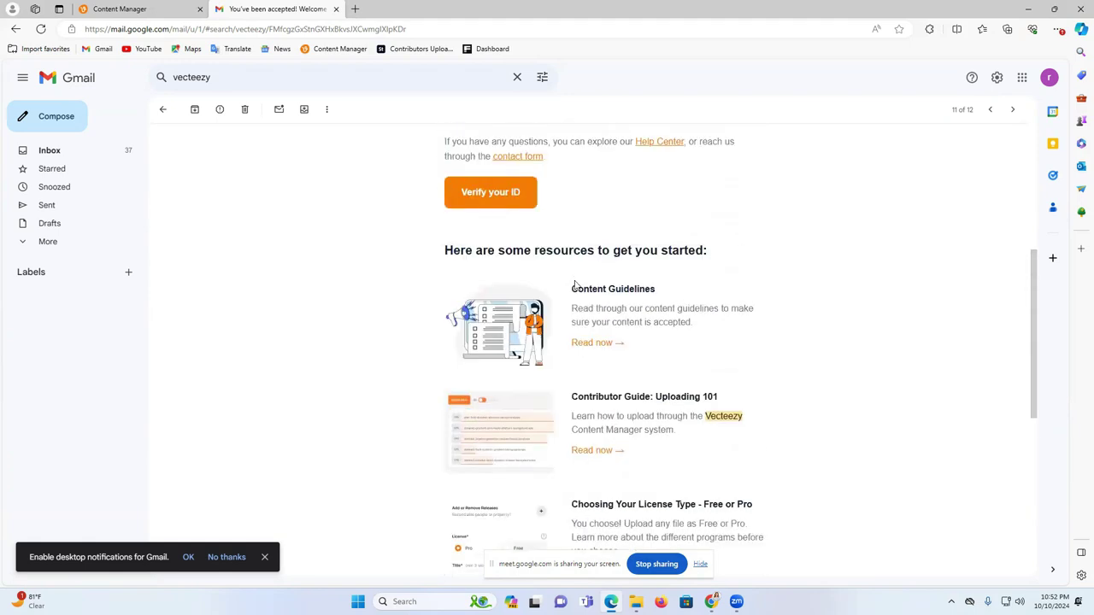
scroll(575, 284, "up", 5)
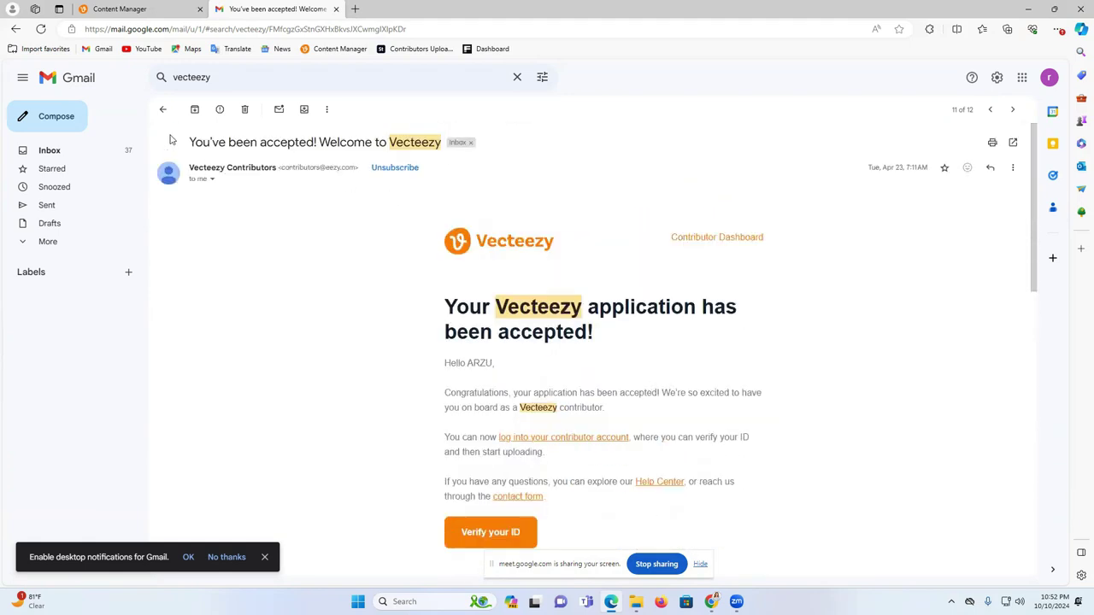
- Return to the search results, open "Your ID verification is approved" and highlight the paragraph about the approved verification
left_click(160, 112)
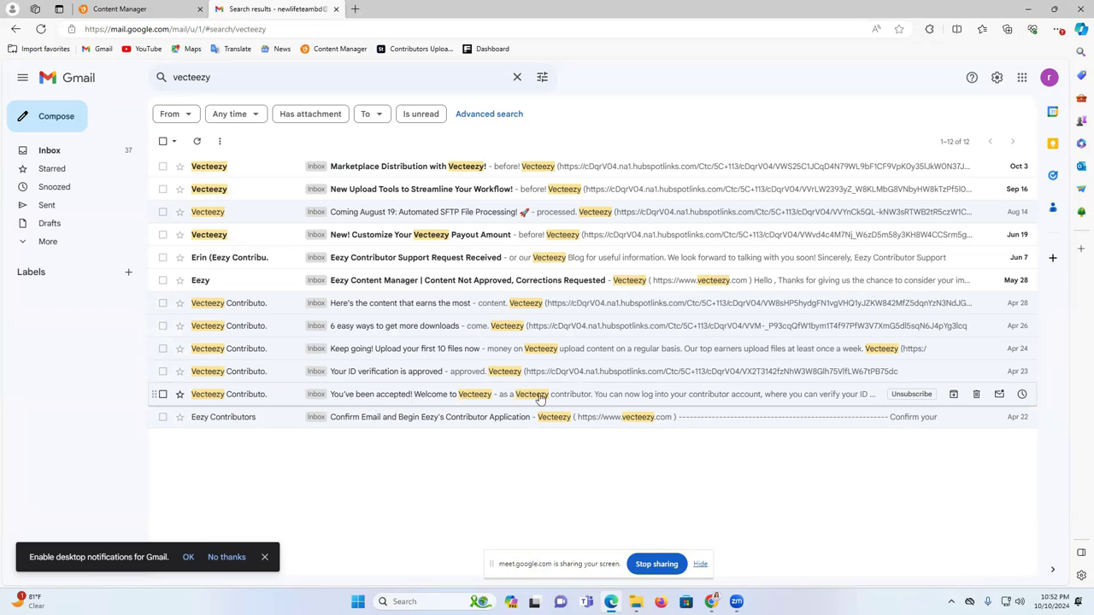
left_click(380, 376)
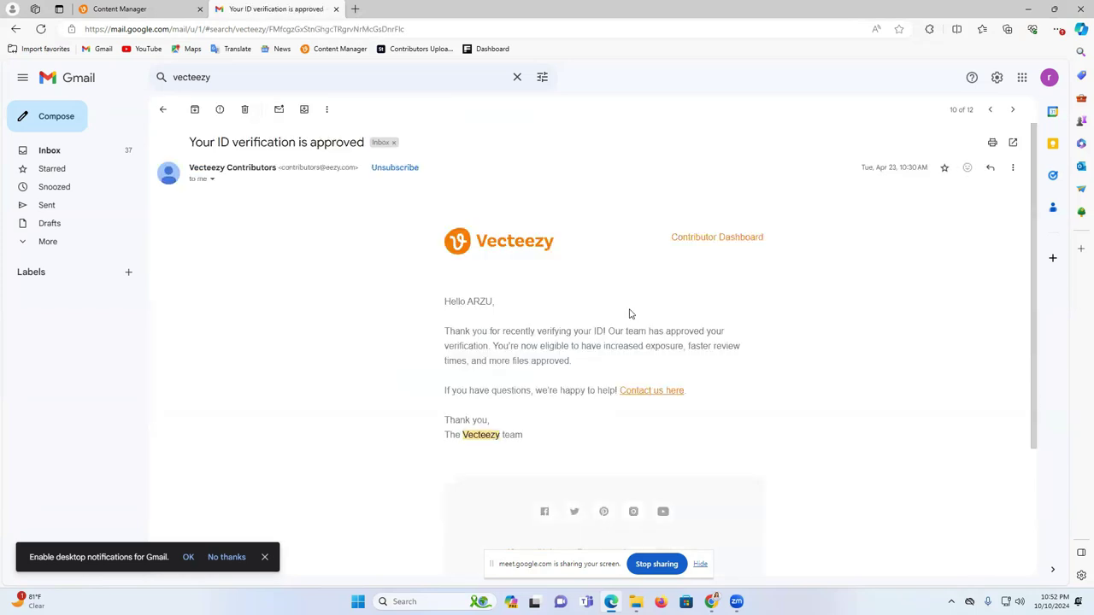
scroll(630, 313, "down", 2)
scroll(586, 317, "up", 2)
left_click_drag(456, 289, 648, 290)
left_click(819, 291)
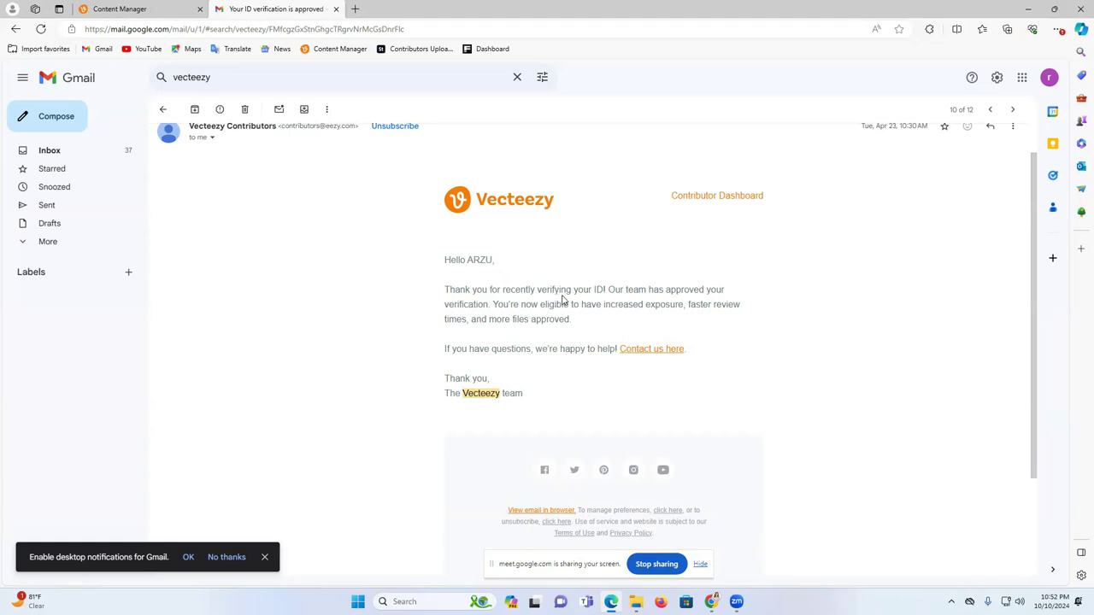
left_click_drag(622, 291, 723, 290)
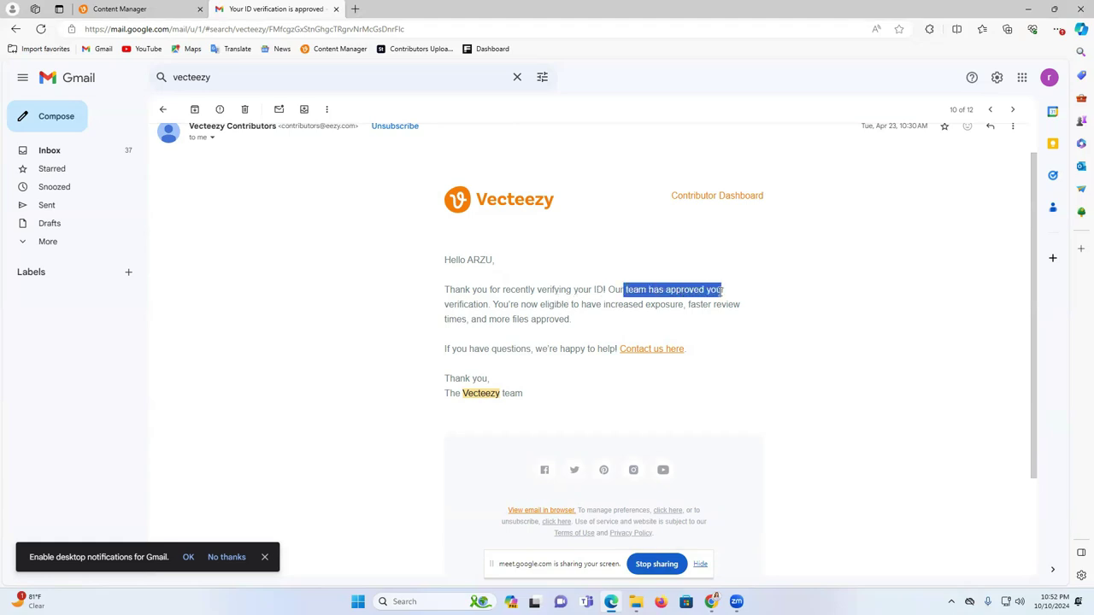
triple_click(466, 305)
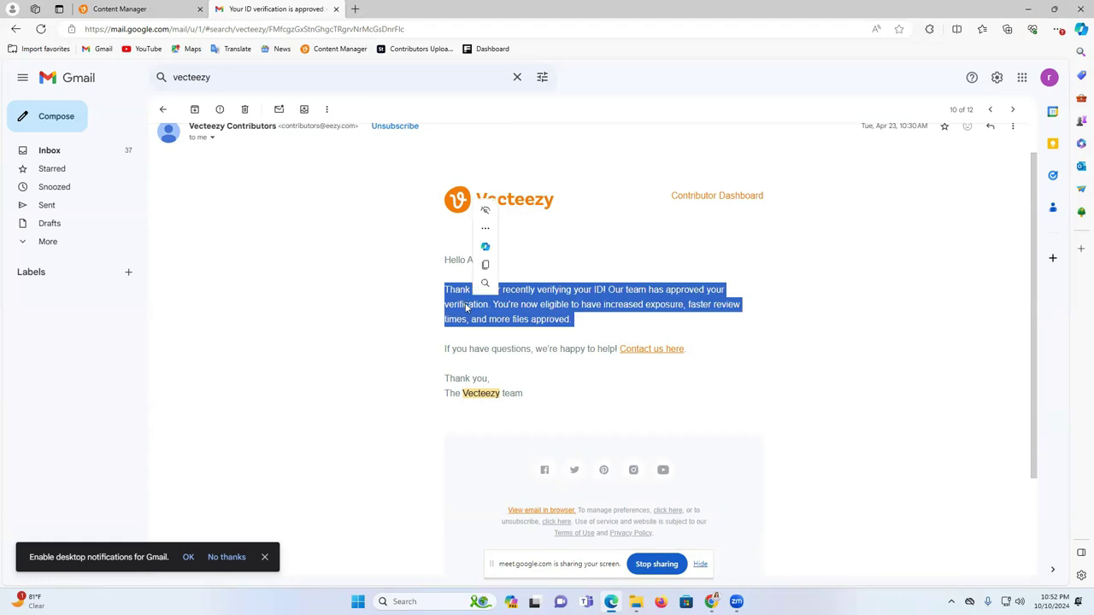
- Return to the "vecteezy" search results and switch to the Vecteezy Content Manager dashboard
left_click(164, 112)
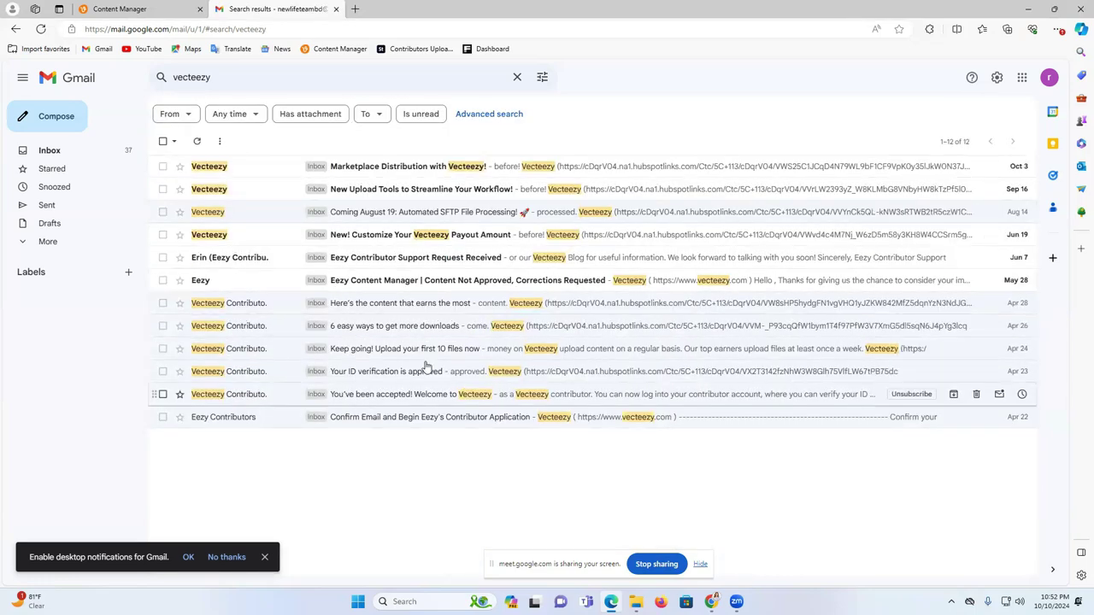
left_click(134, 7)
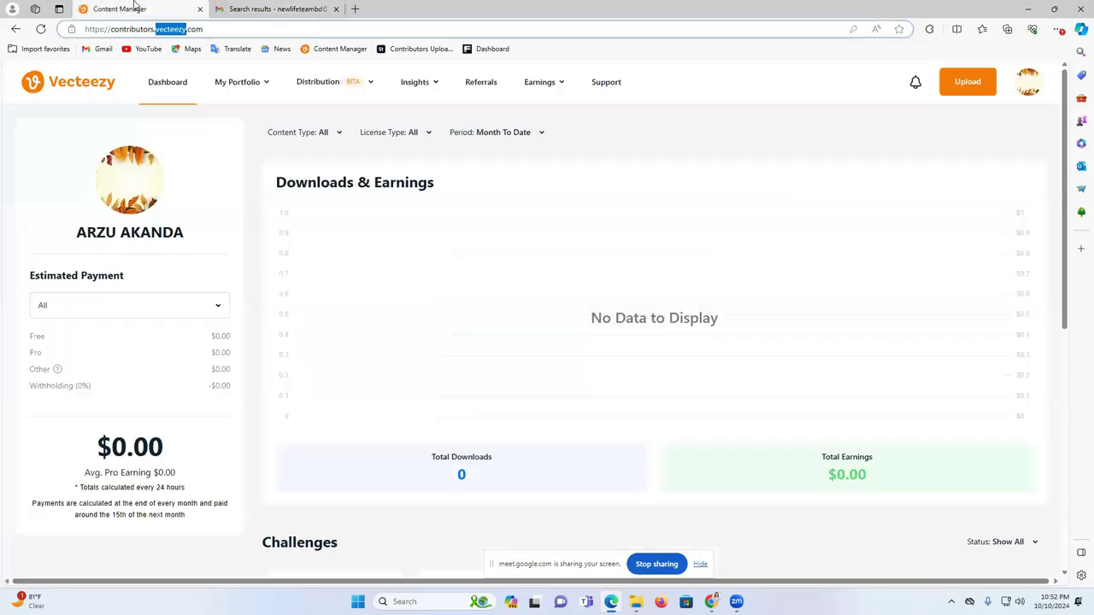
- Open the Vecteezy contributor Upload page and review its upload settings, file import area and sFTP upload details
left_click(275, 8)
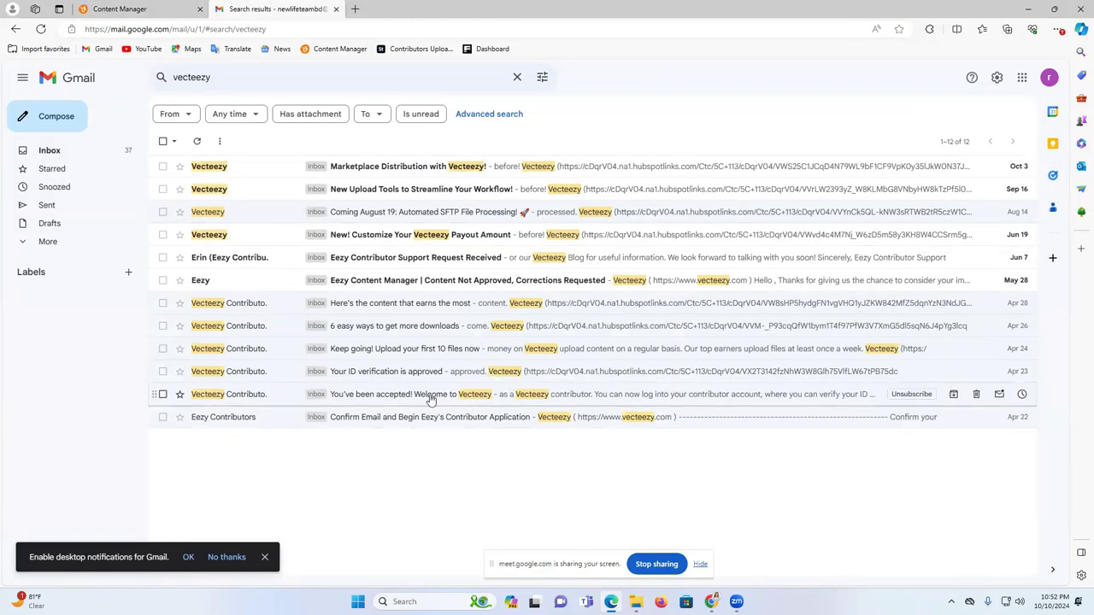
left_click(137, 9)
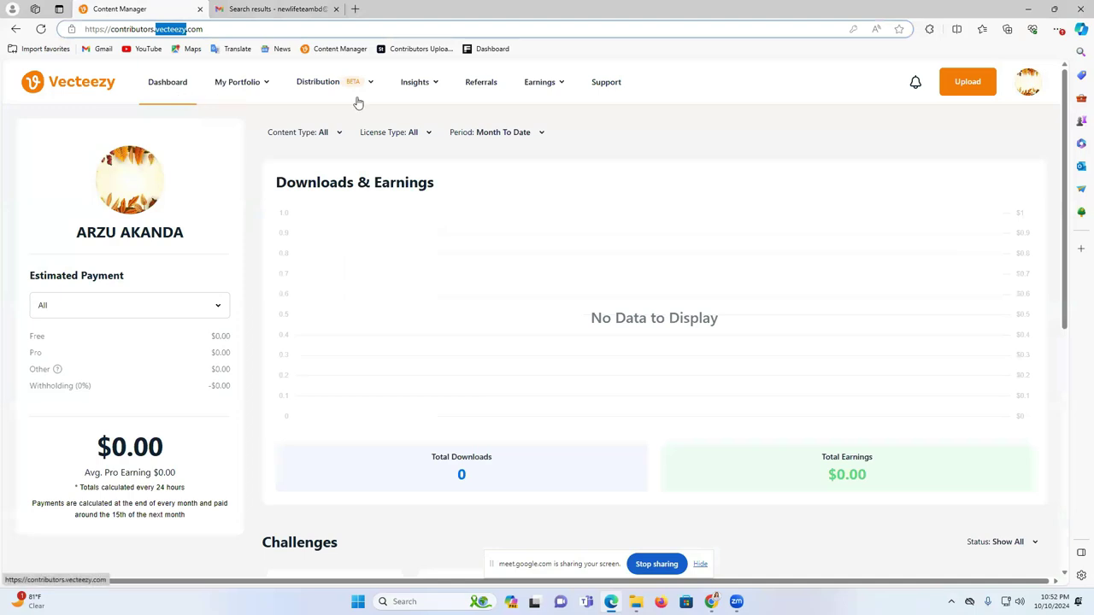
left_click(970, 83)
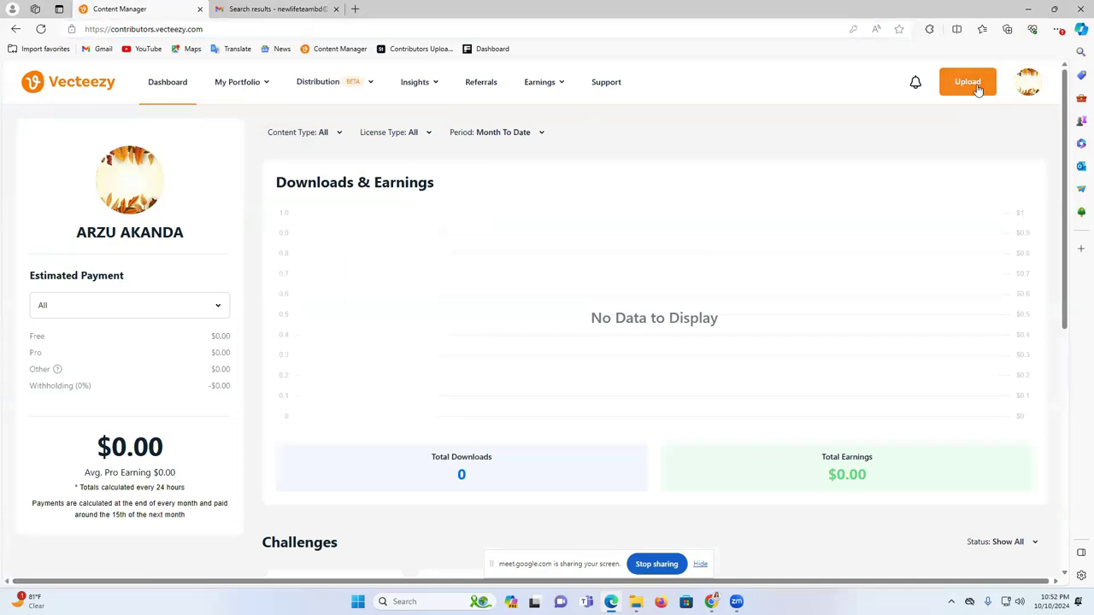
scroll(506, 305, "down", 1)
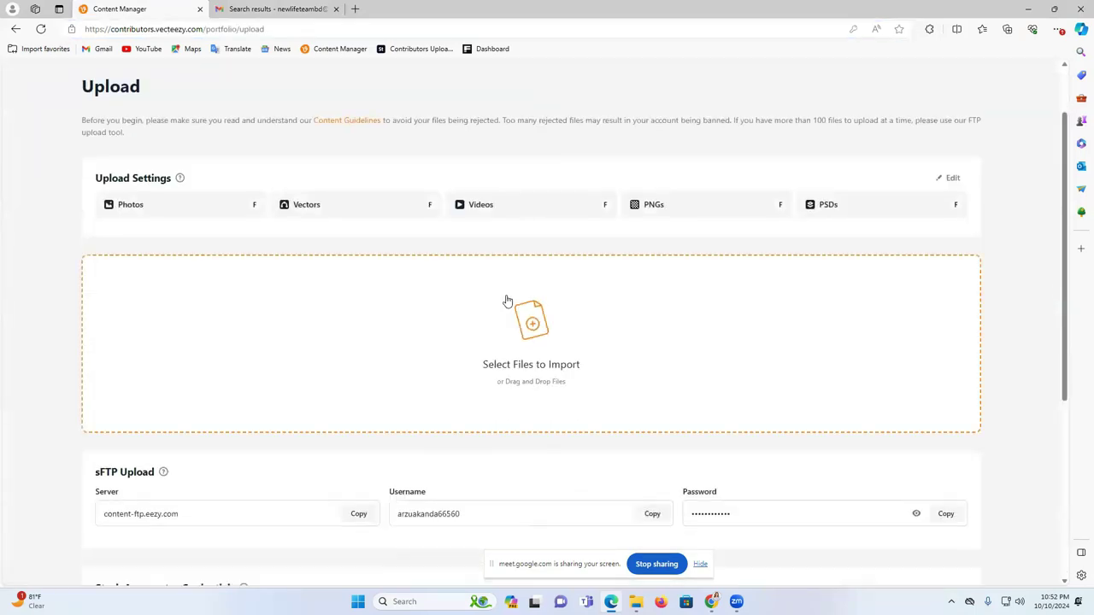
scroll(506, 301, "up", 1)
scroll(604, 212, "down", 5)
scroll(612, 334, "up", 5)
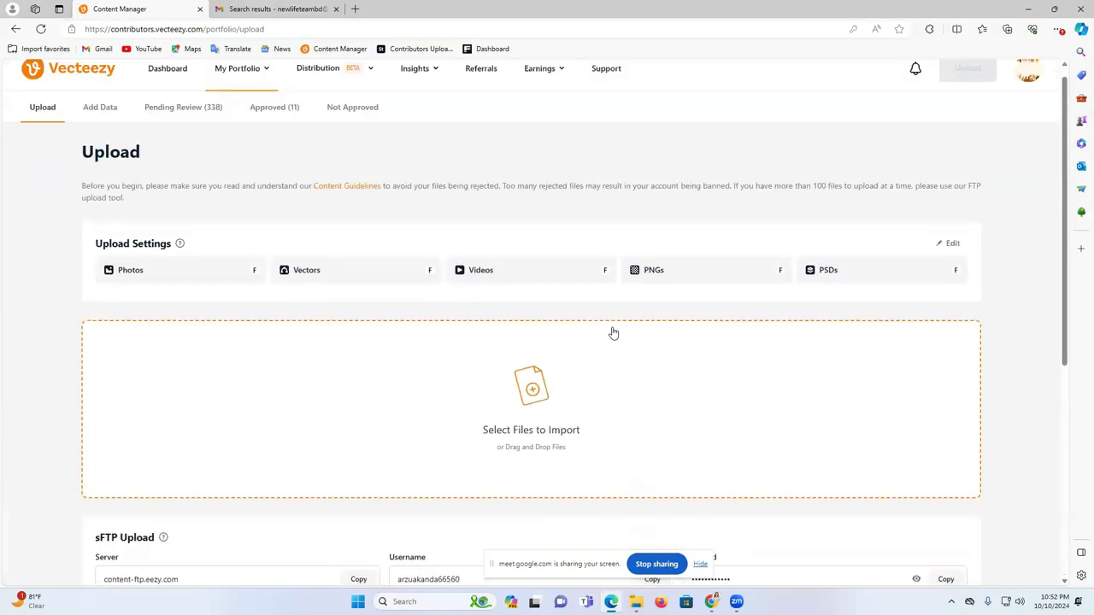
- Put away the Vecteezy window, switch to the Chrome window and open leonardo.ai in a new tab
left_click(1029, 10)
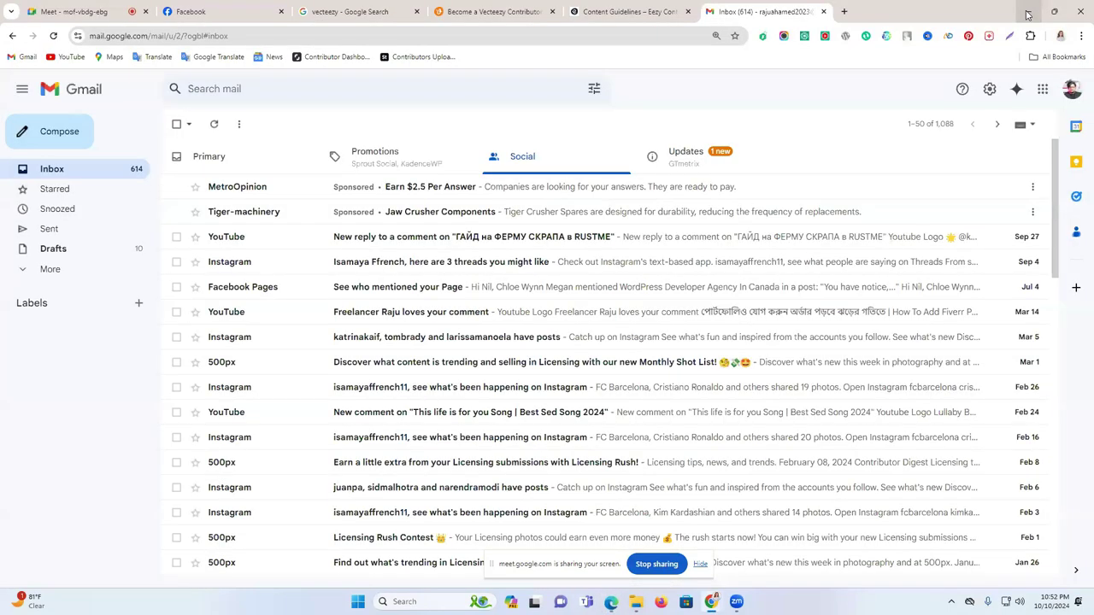
left_click(1028, 11)
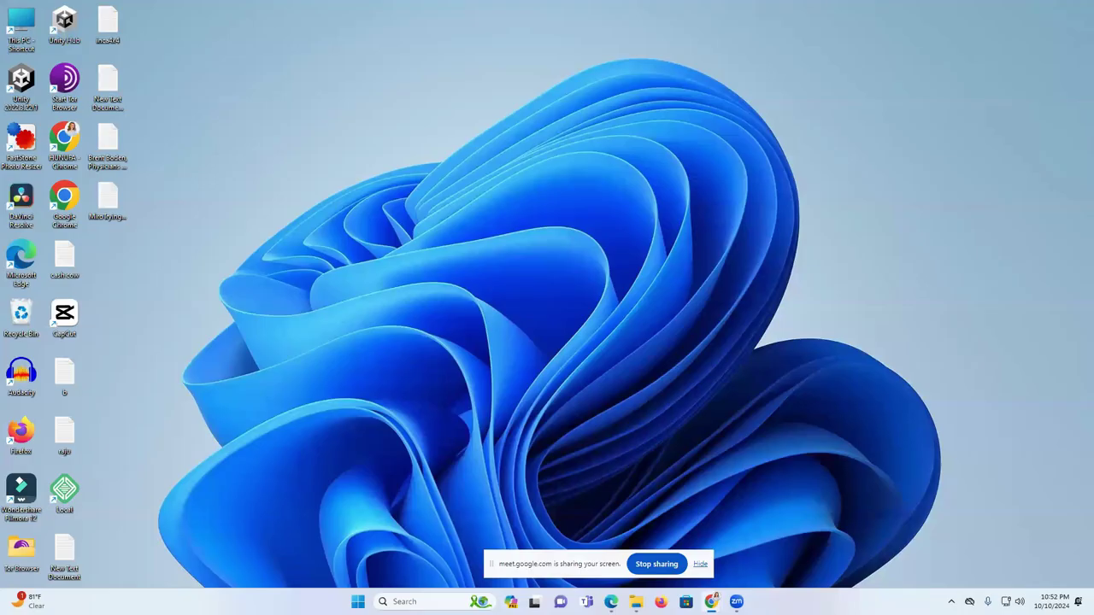
mouse_move(711, 602)
left_click(650, 547)
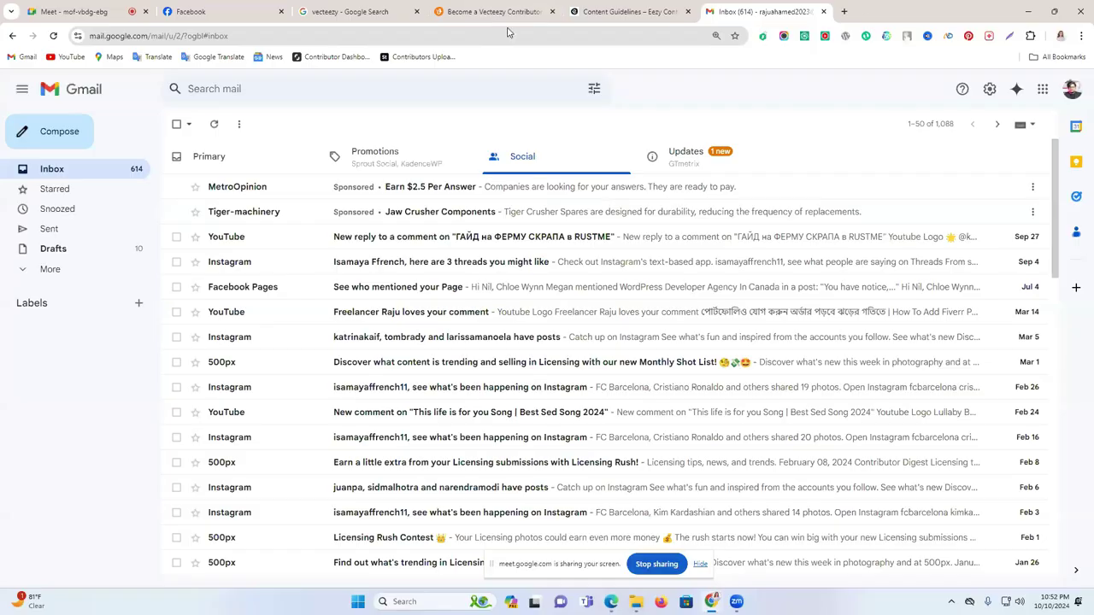
left_click(842, 11)
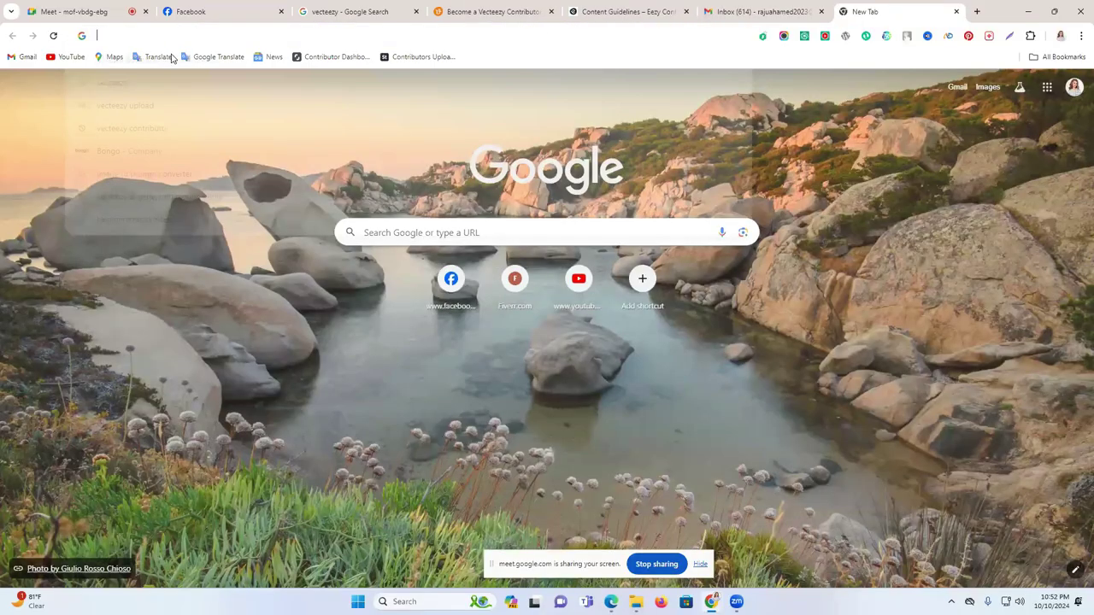
type("leonardo.ai")
key("Return")
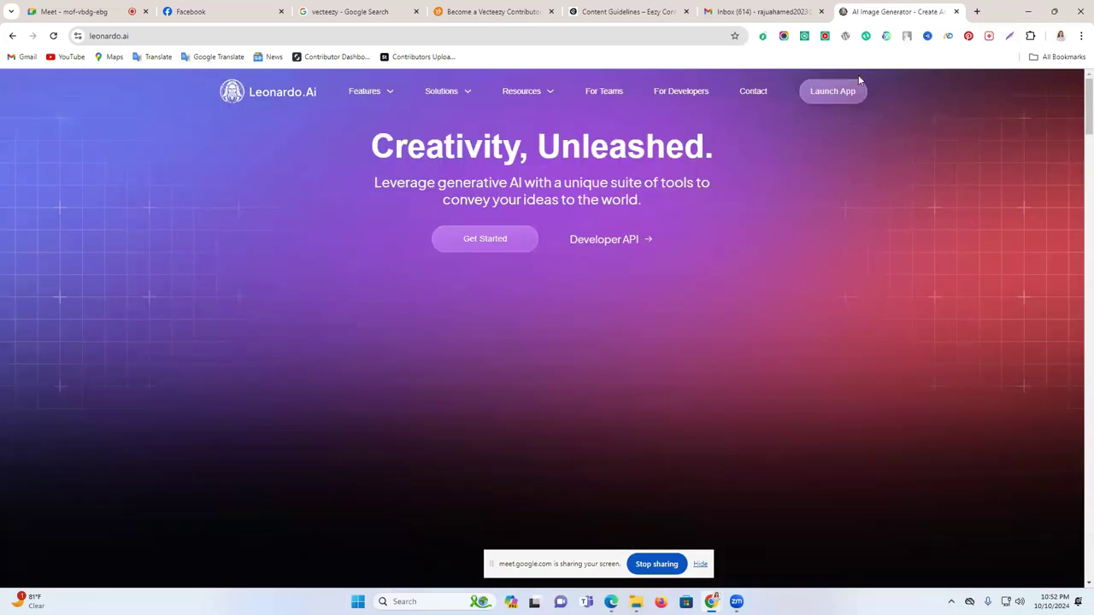
- Launch the Leonardo.Ai app, close the landing page and open the Image Creation tool
left_click(855, 89)
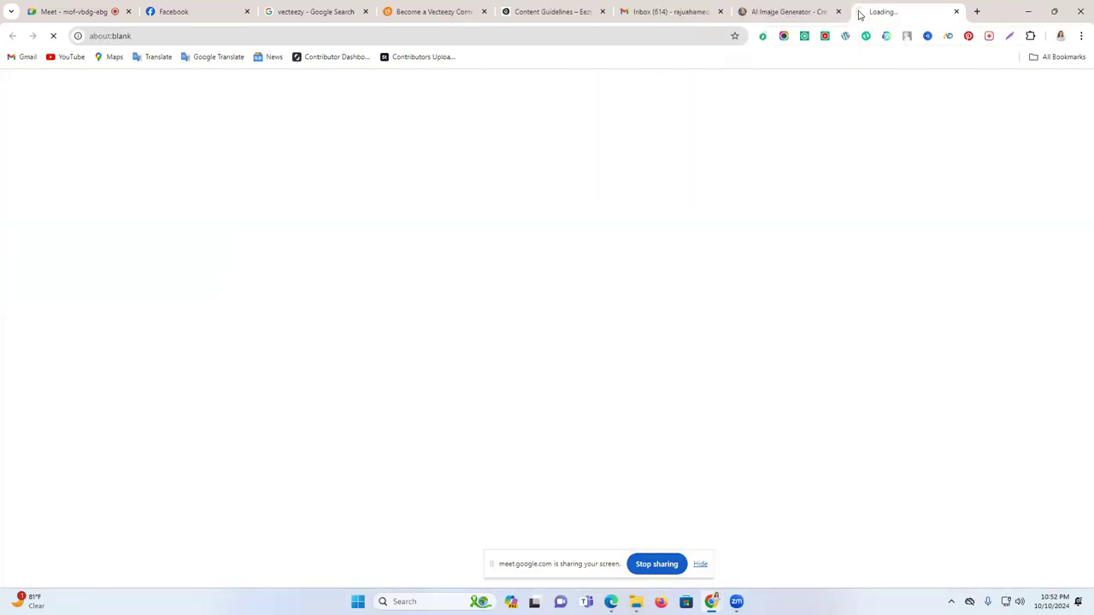
left_click(838, 12)
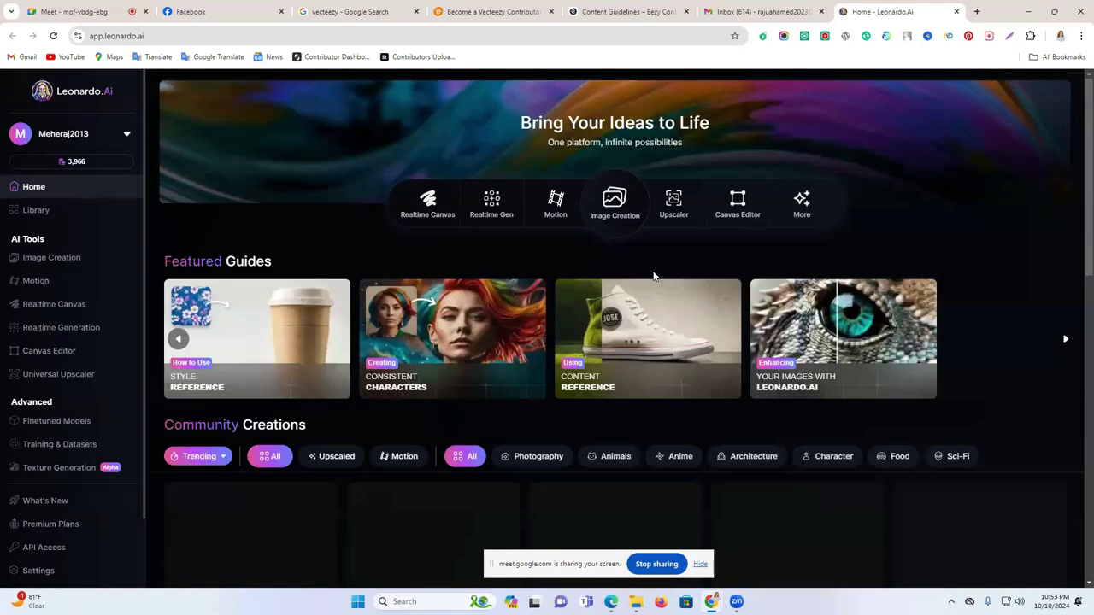
left_click(53, 260)
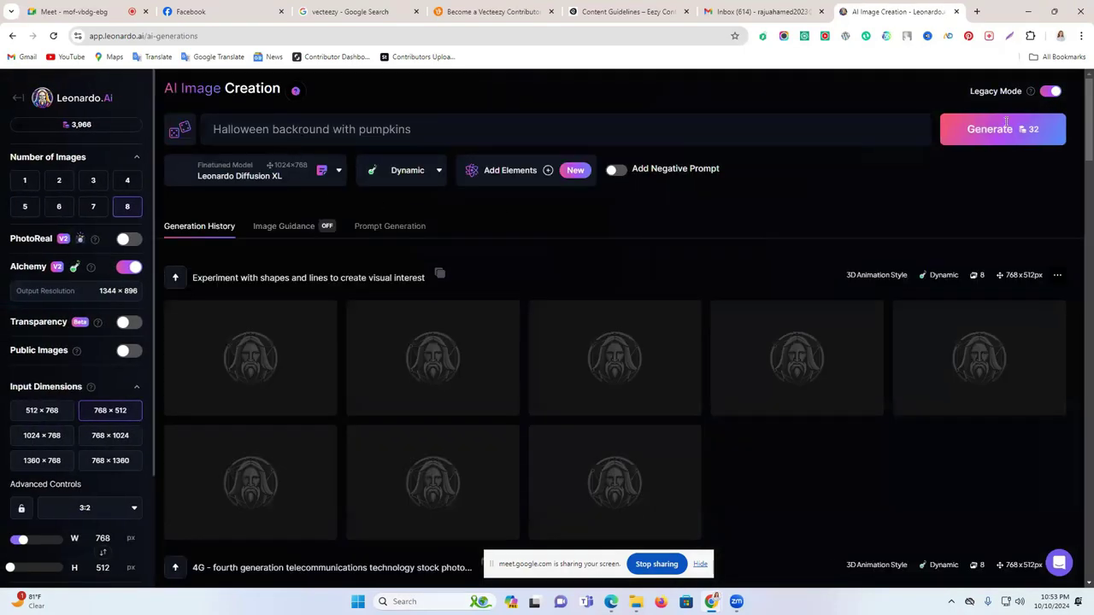
- Generate two batches of eight 768 × 512 images from the prompt "Halloween backround with pumpkins" with Leonardo Diffusion XL
left_click(986, 133)
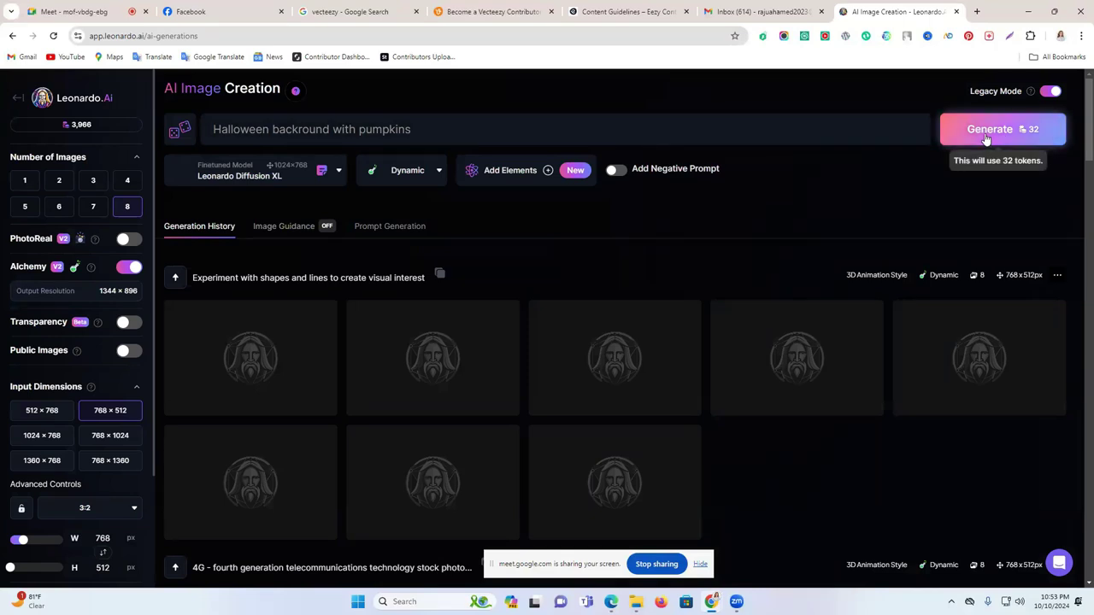
scroll(791, 291, "down", 2)
scroll(790, 295, "up", 2)
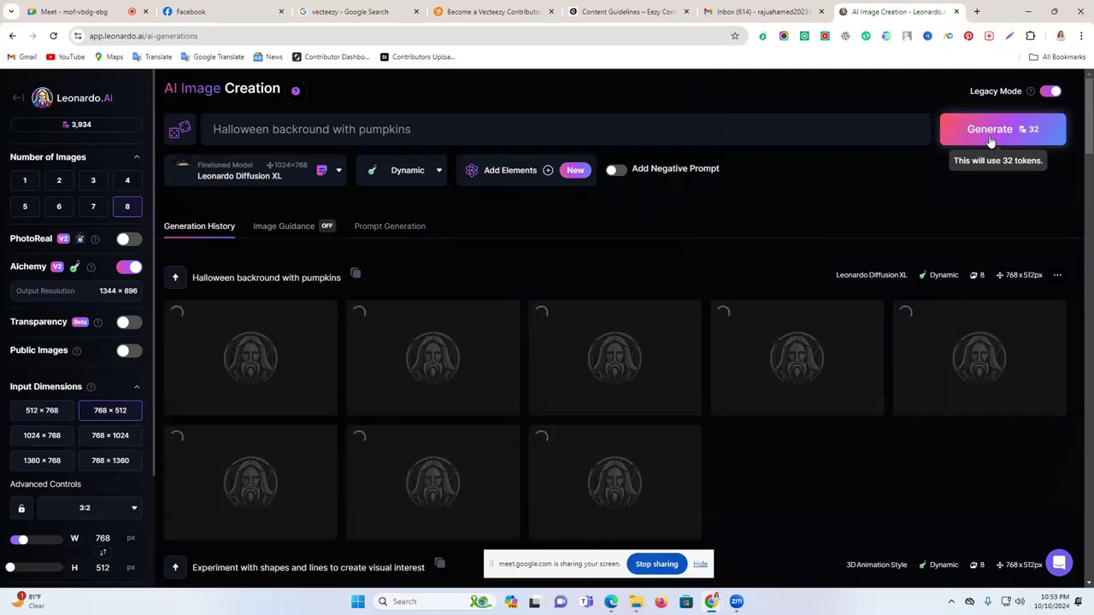
left_click(989, 132)
scroll(688, 263, "down", 4)
scroll(668, 285, "up", 4)
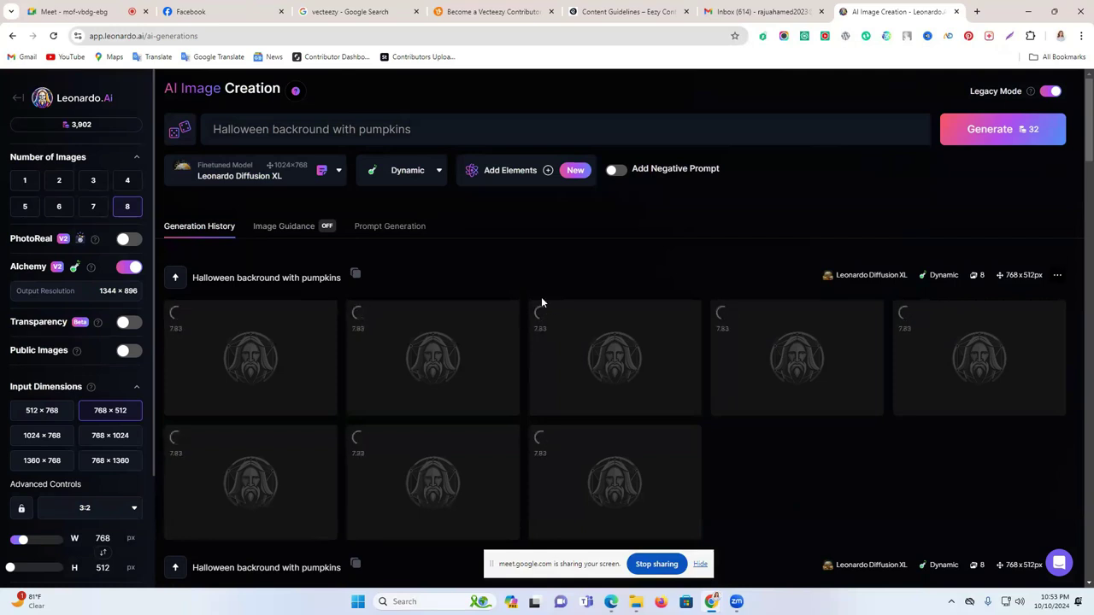
scroll(603, 275, "down", 4)
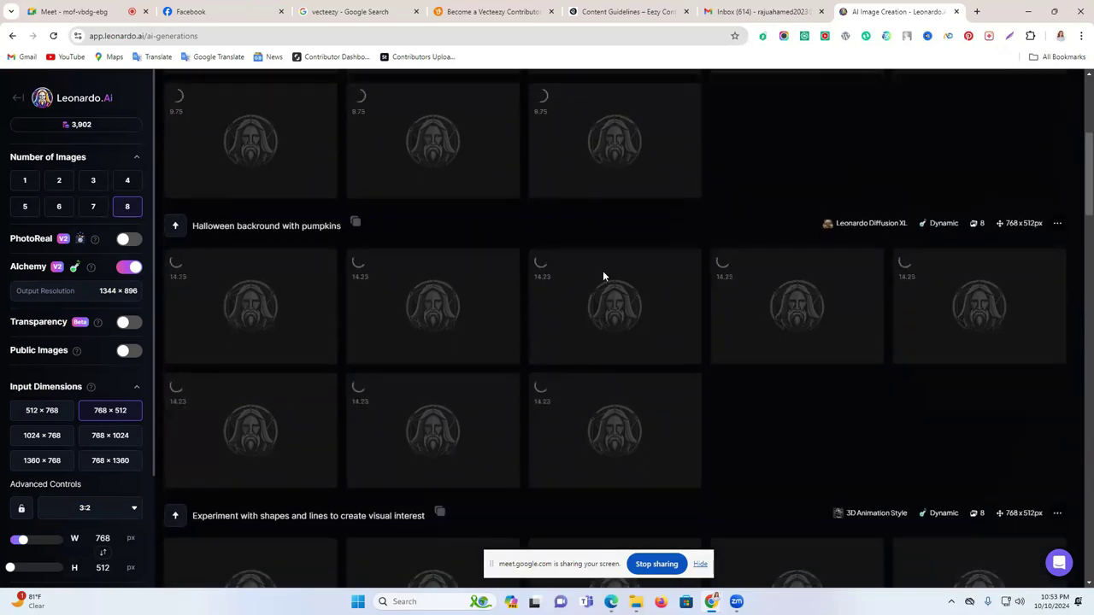
scroll(602, 276, "up", 1)
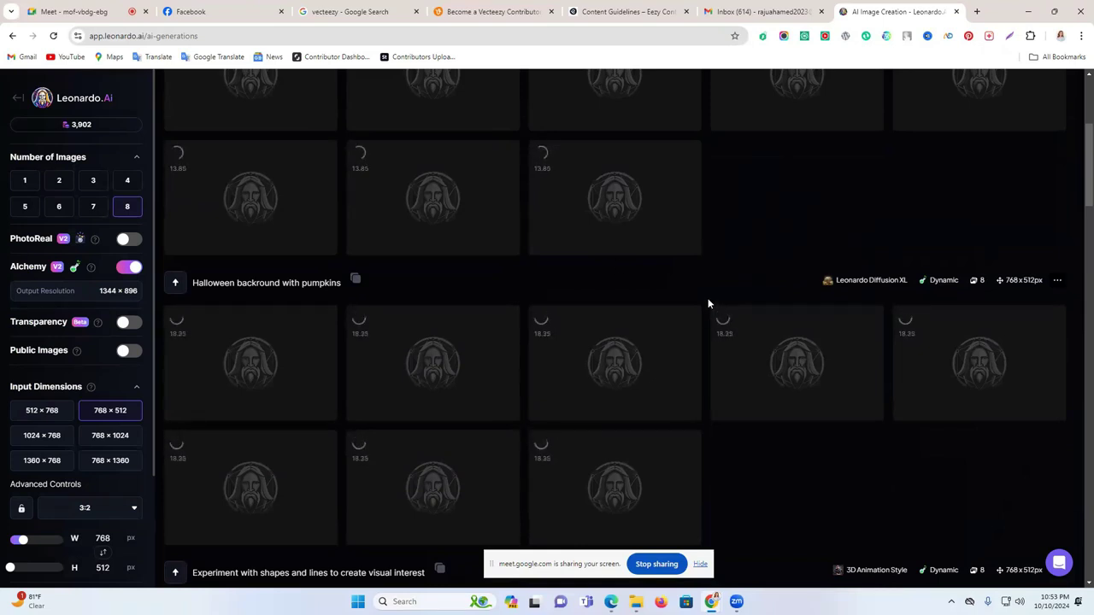
scroll(707, 301, "up", 1)
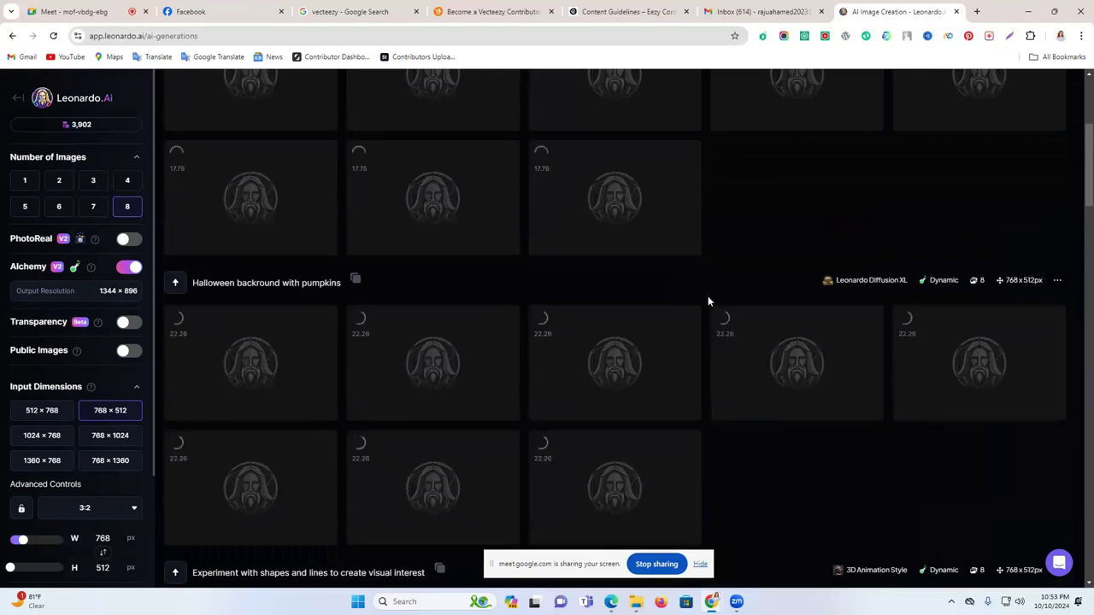
- Set the input dimensions to 512 × 768 and generate eight portrait images from the same Halloween prompt
left_click(38, 412)
scroll(911, 280, "up", 5)
left_click(1017, 135)
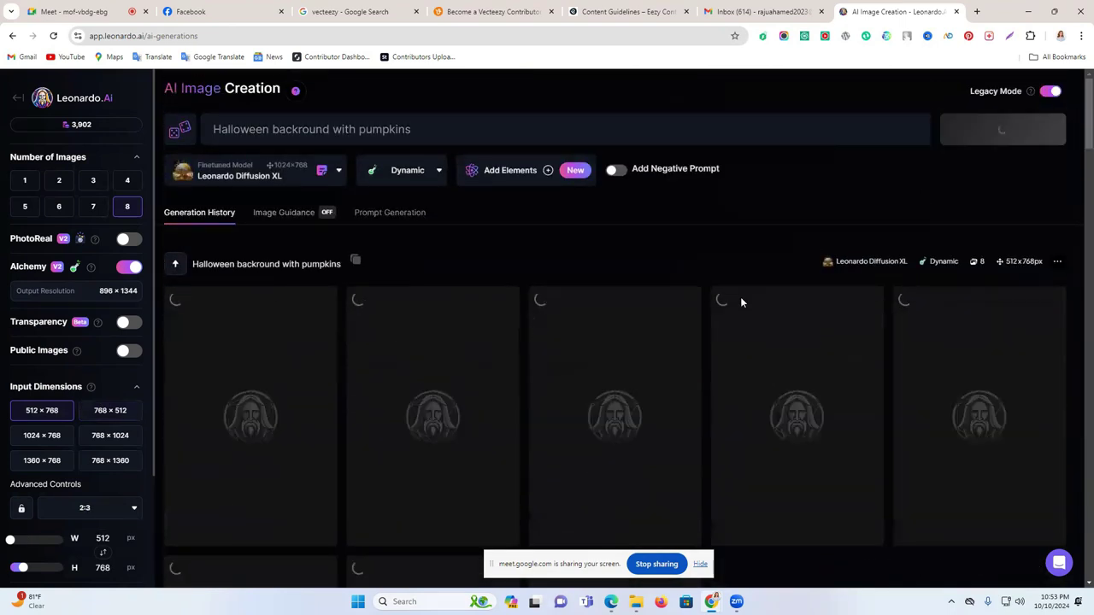
- Look through the generation history to check the progress of the Halloween batches and the older 3D Animation Style images
scroll(740, 300, "down", 6)
scroll(740, 296, "down", 2)
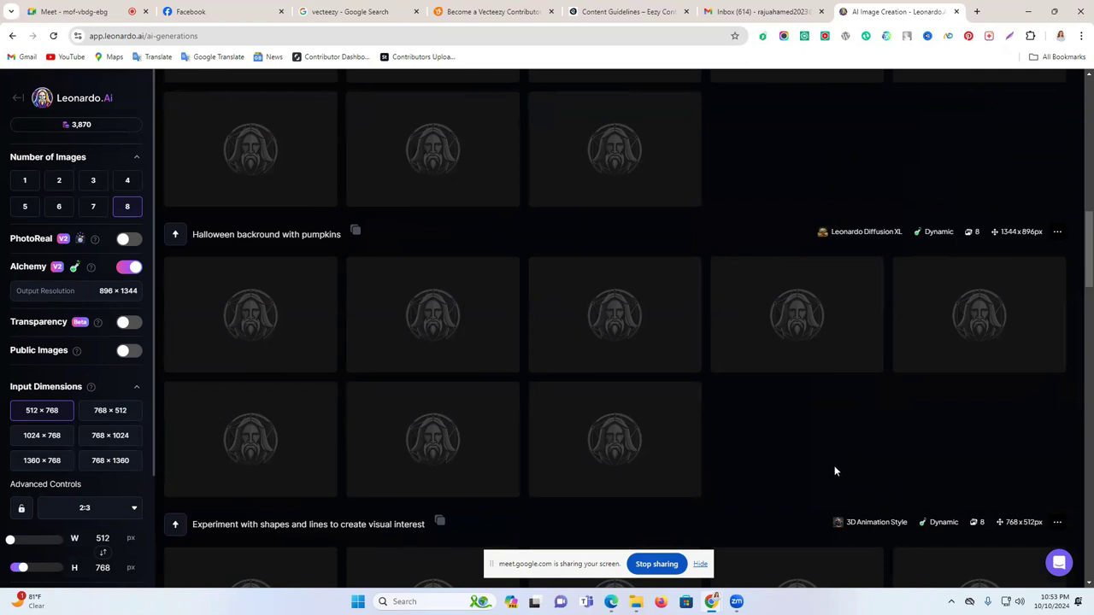
scroll(836, 471, "down", 3)
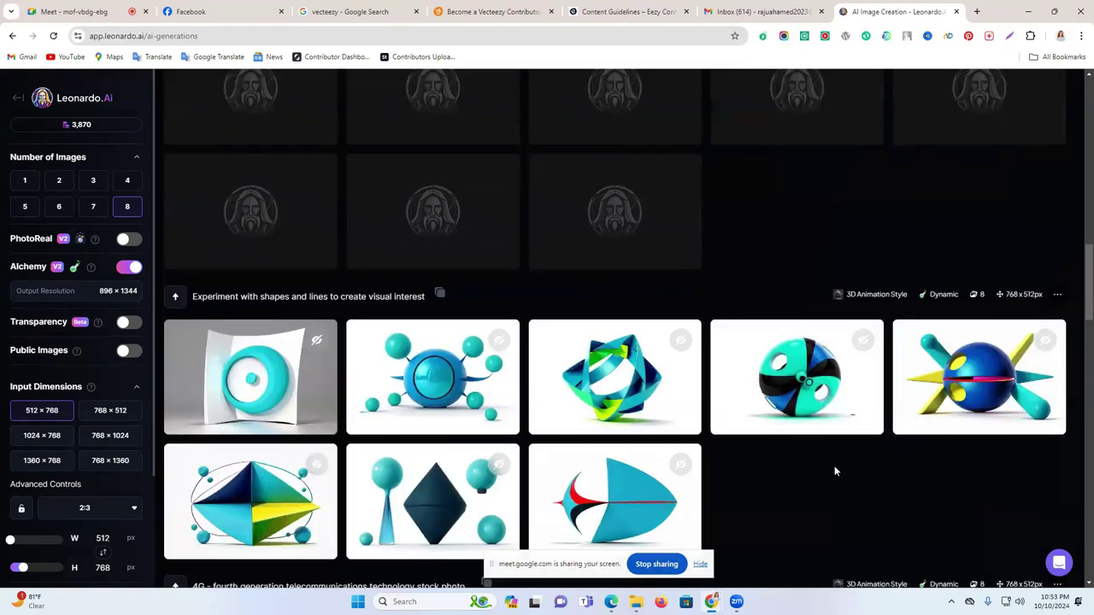
scroll(835, 471, "down", 4)
scroll(835, 471, "up", 4)
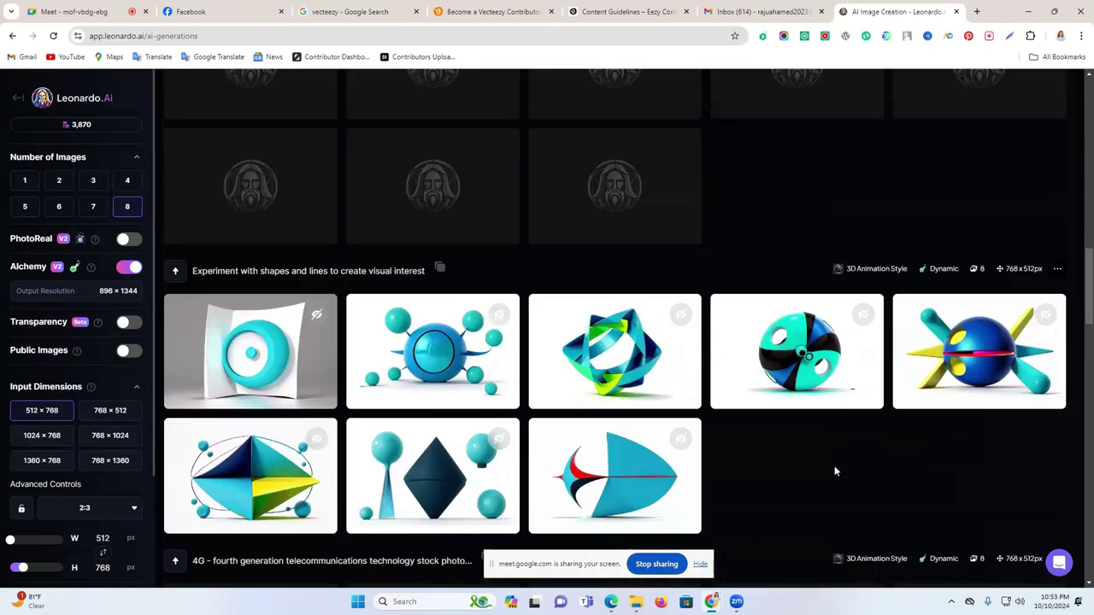
scroll(836, 471, "up", 3)
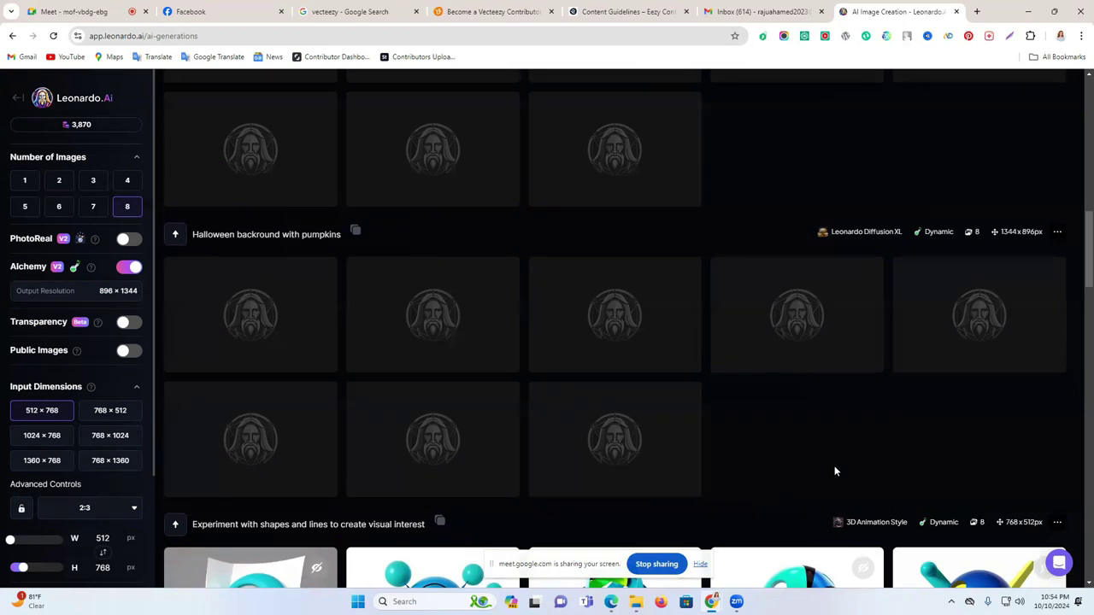
scroll(836, 471, "up", 4)
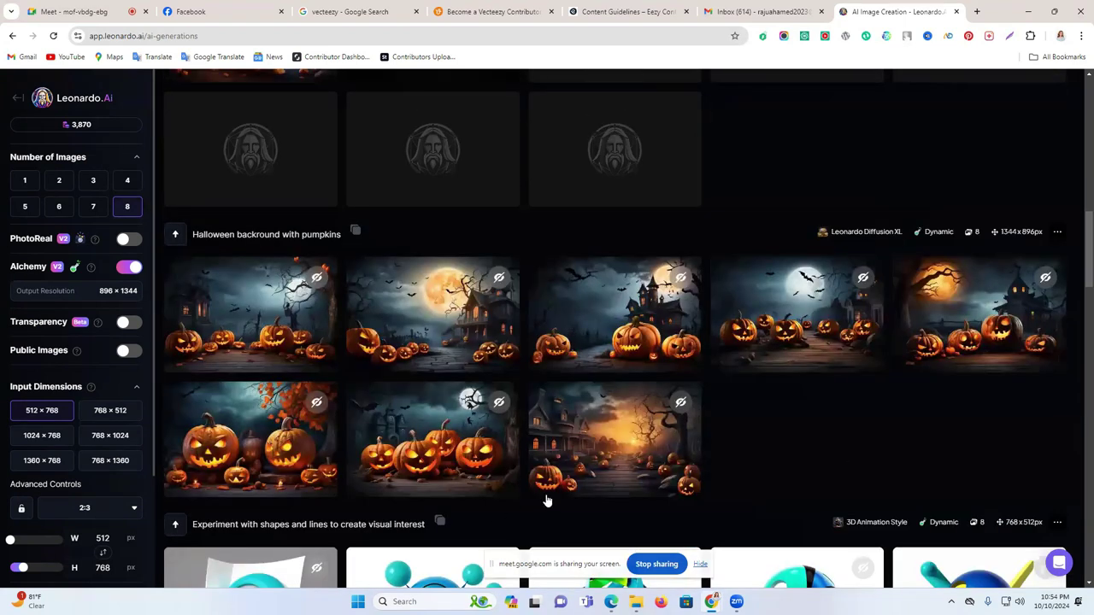
- Download all eight images of the first landscape batch generated for "Halloween backround with pumpkins"
left_click(556, 477)
left_click(378, 479)
left_click(193, 479)
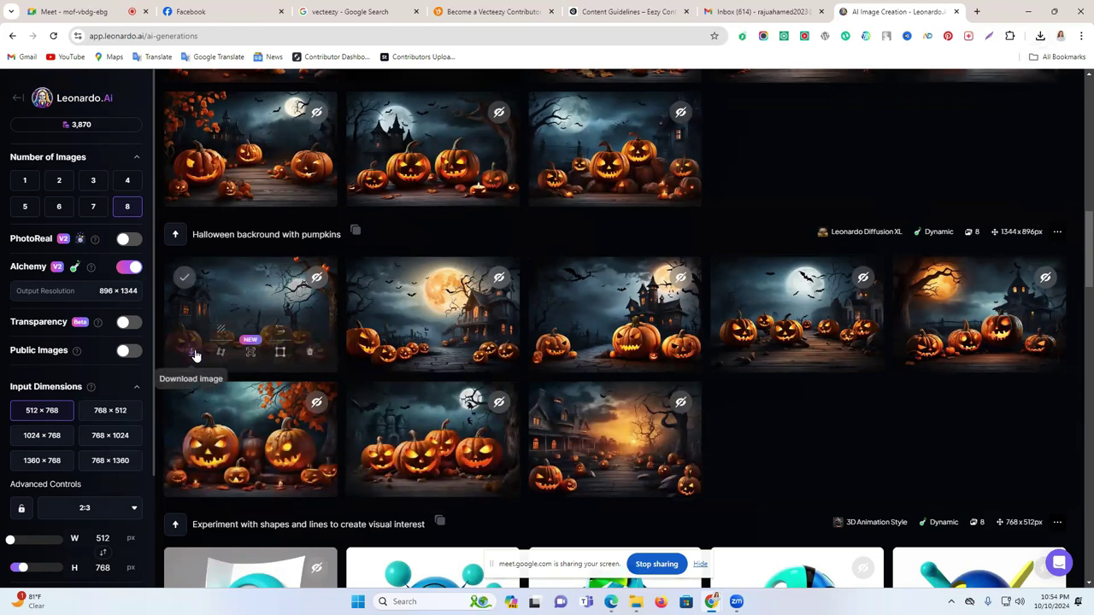
left_click(195, 354)
left_click(378, 355)
left_click(556, 354)
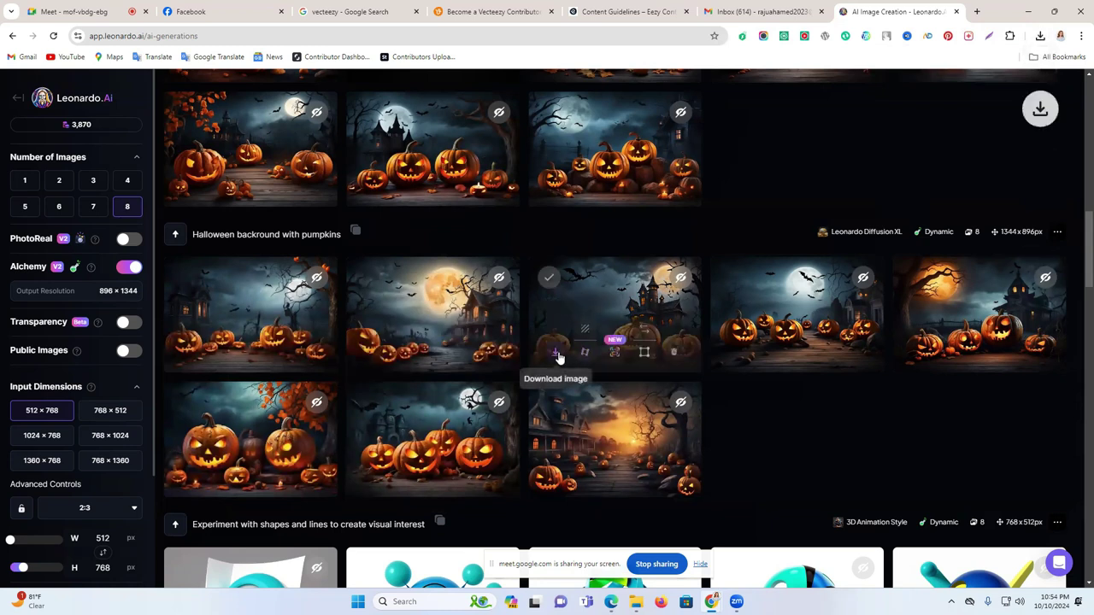
left_click(737, 353)
left_click(921, 353)
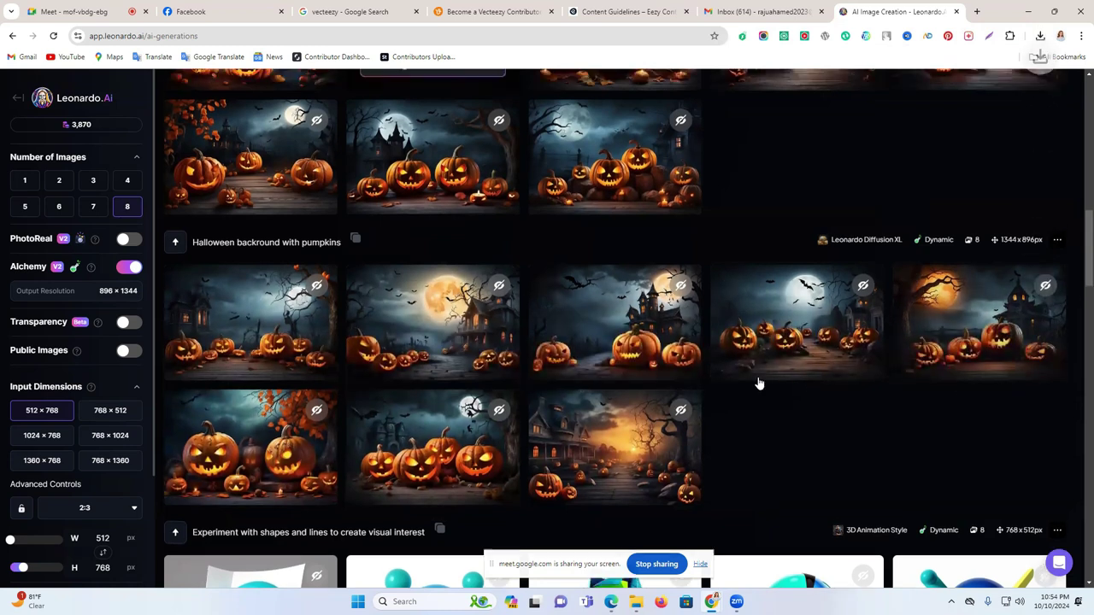
- Download the images of the second landscape Halloween batch, revealing the one hidden as possibly explicit before saving it
scroll(759, 384, "up", 2)
left_click(556, 359)
left_click(373, 357)
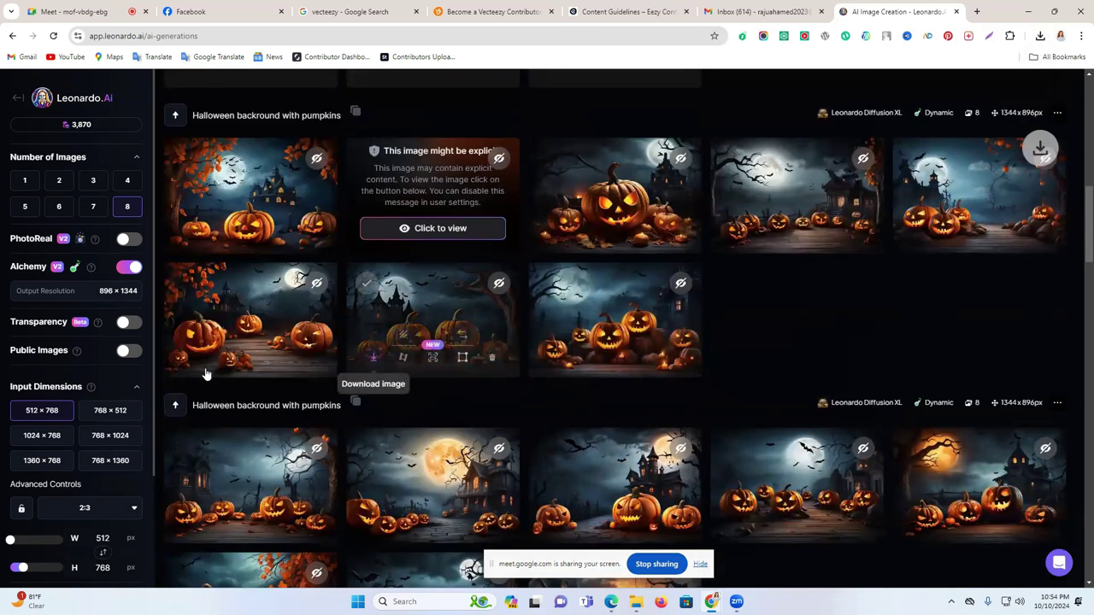
left_click(195, 356)
left_click(190, 233)
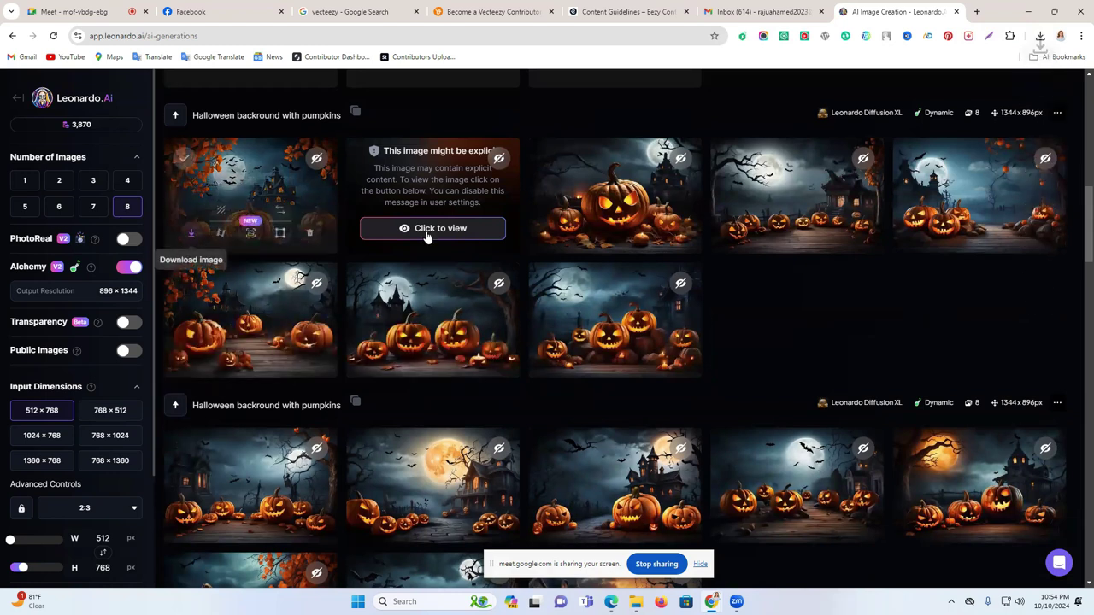
left_click(427, 229)
left_click(374, 233)
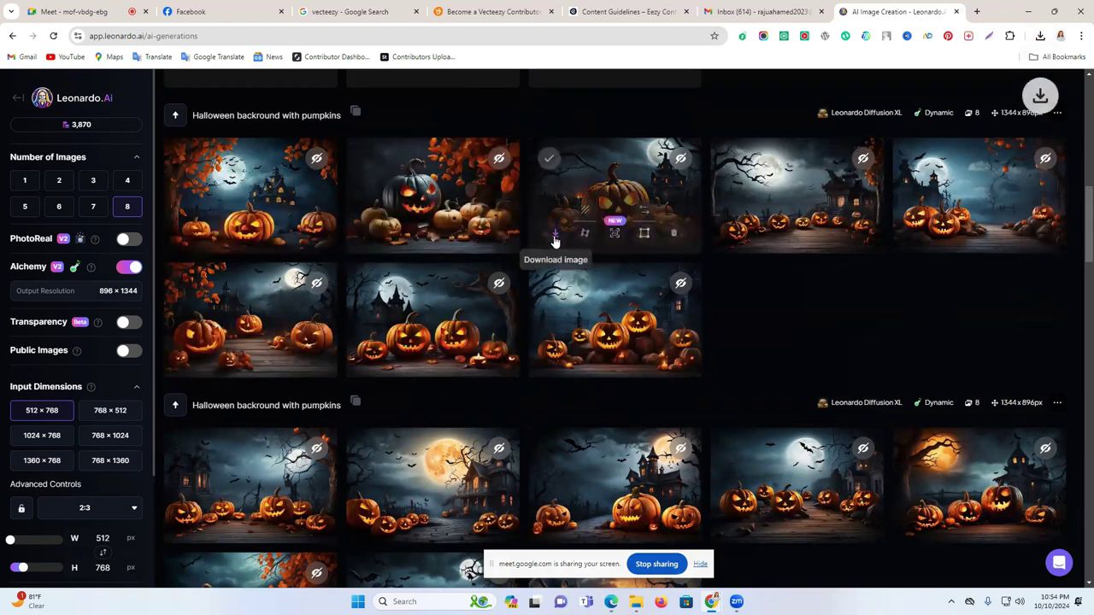
left_click(738, 233)
left_click(918, 234)
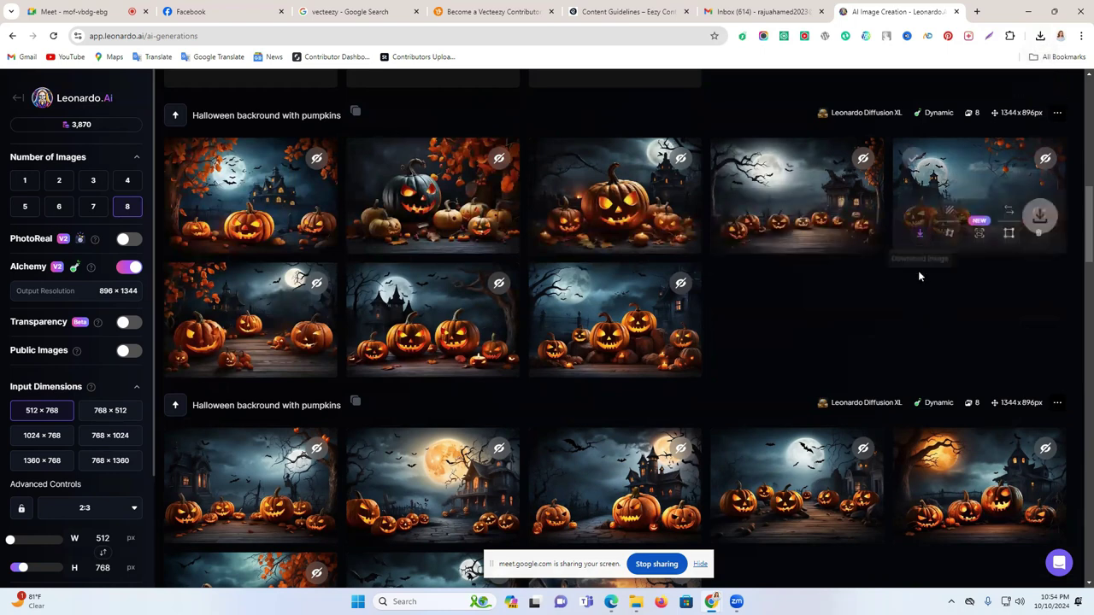
- Download the eight 896 × 1344 px portrait images of the newest "Halloween backround with pumpkins" batch
key("ctrl+Return")
scroll(916, 269, "down", 4)
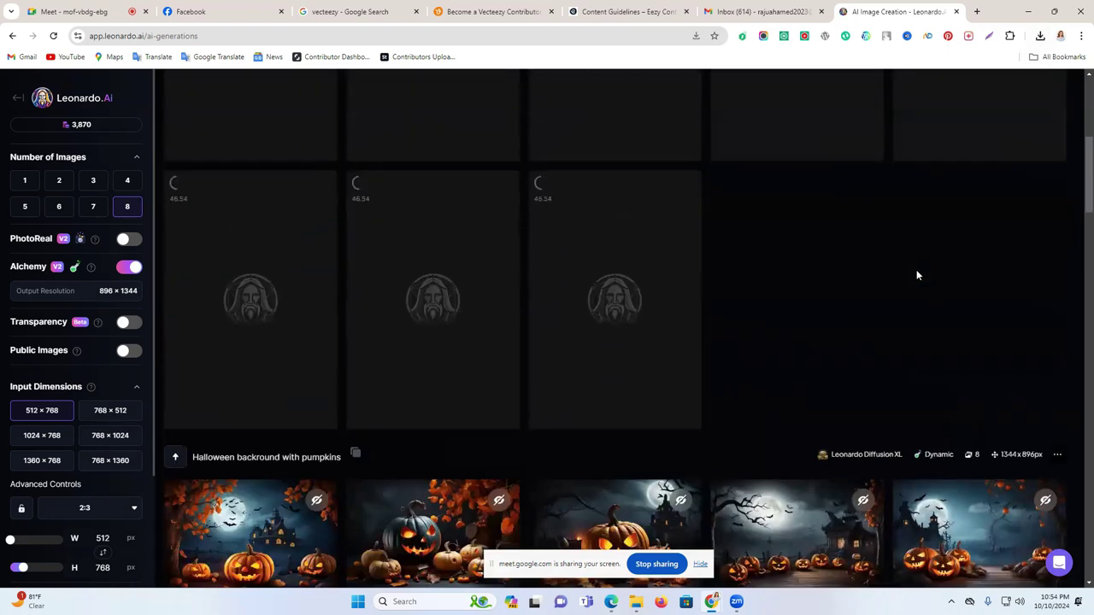
scroll(916, 275, "up", 1)
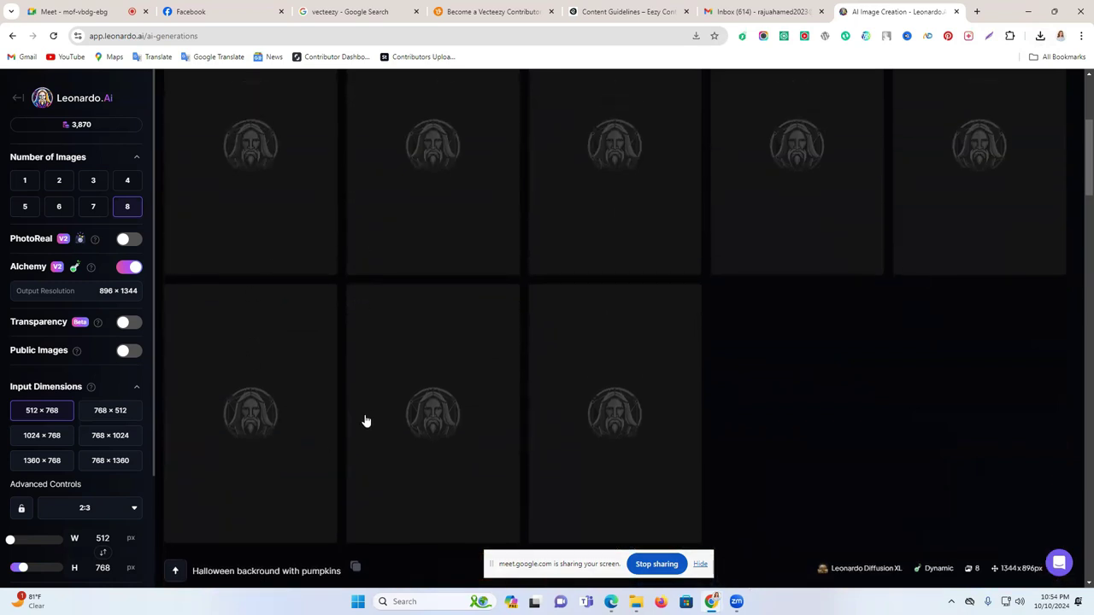
scroll(626, 409, "down", 1)
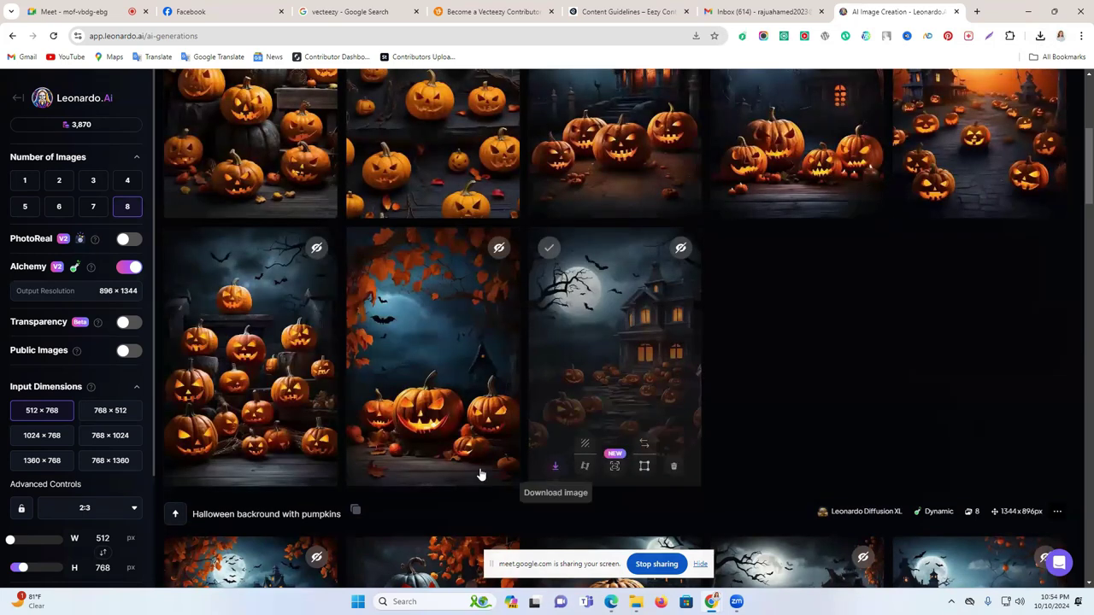
left_click(373, 469)
scroll(703, 351, "up", 1)
scroll(903, 368, "up", 2)
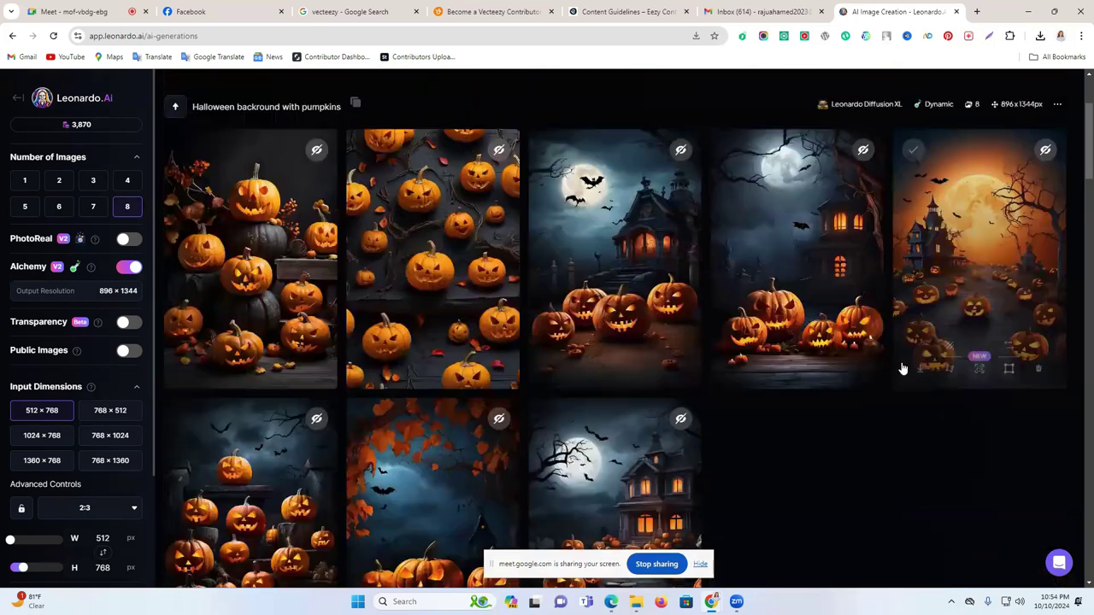
left_click(735, 369)
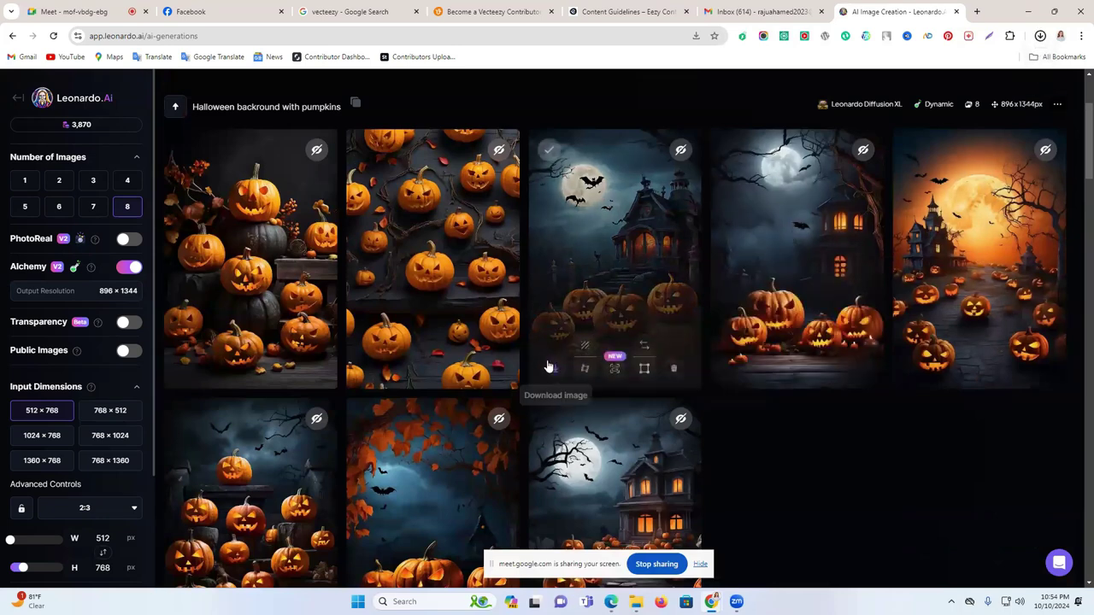
scroll(189, 479, "down", 2)
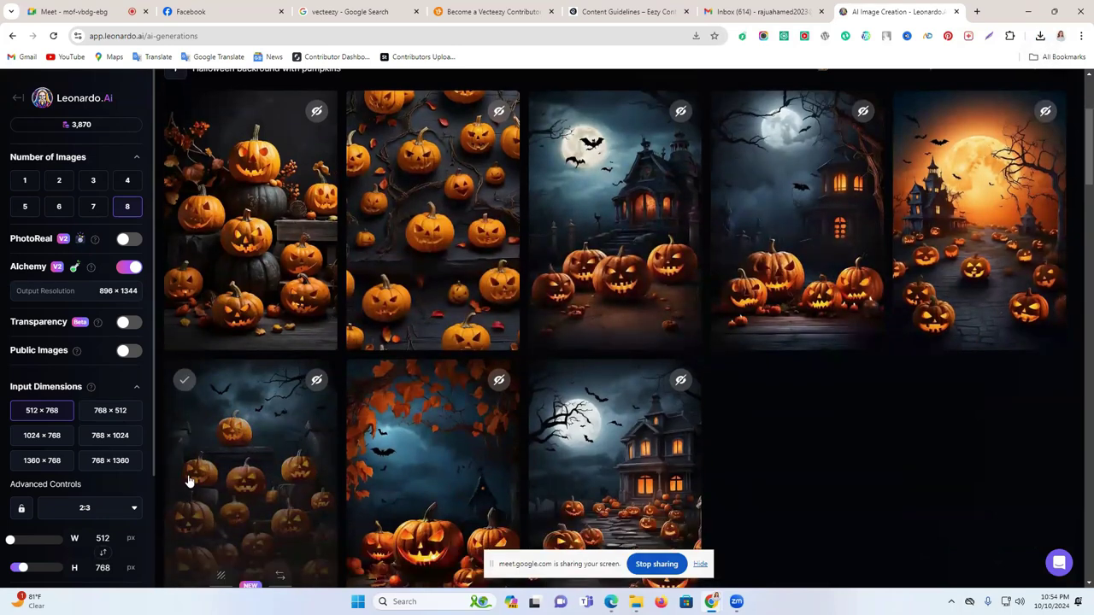
scroll(780, 400, "up", 5)
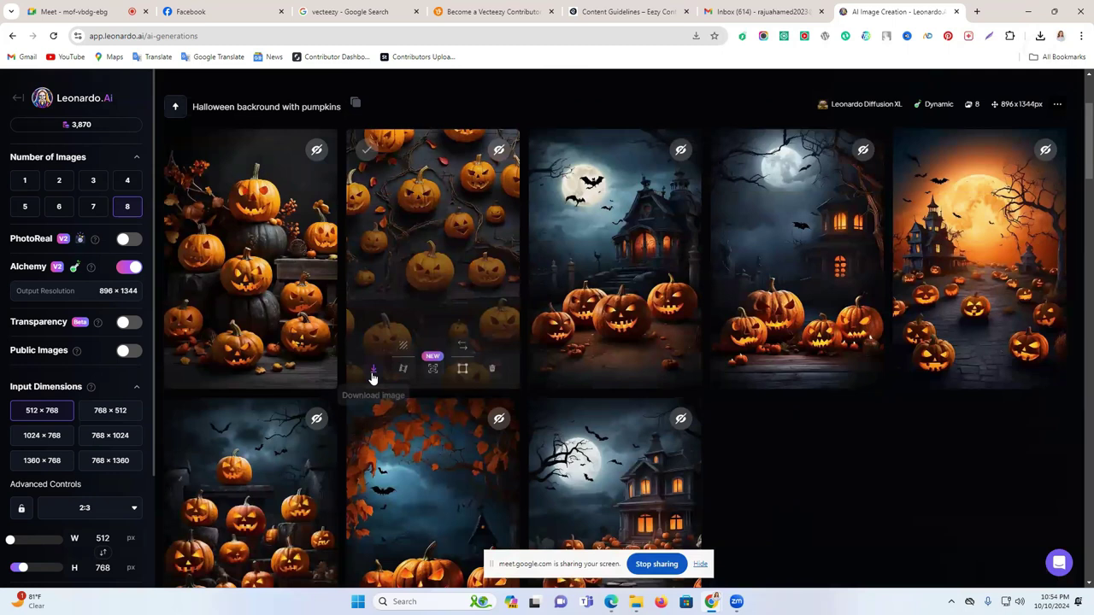
left_click(194, 369)
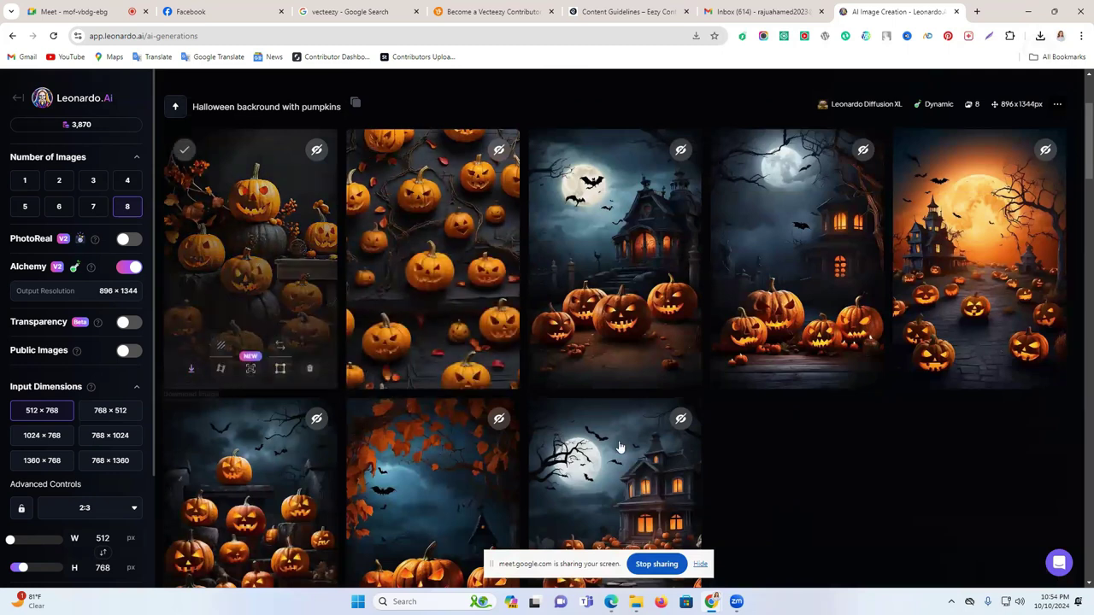
scroll(918, 406, "up", 2)
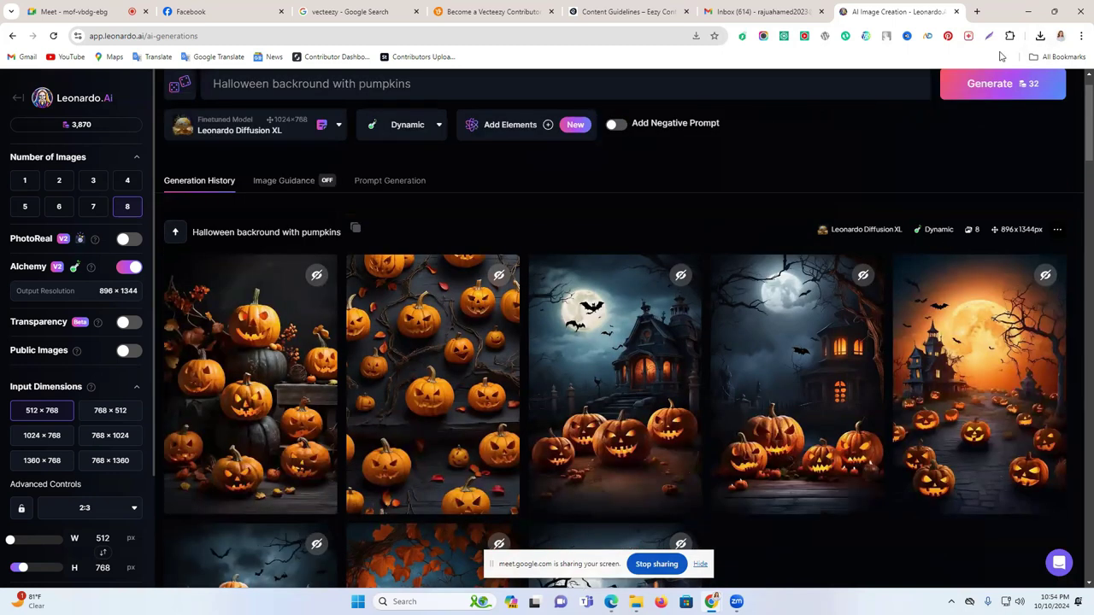
- Switch from the browser to Adobe Photoshop 2020, moving the screen-sharing notice out of the way
left_click(1024, 6)
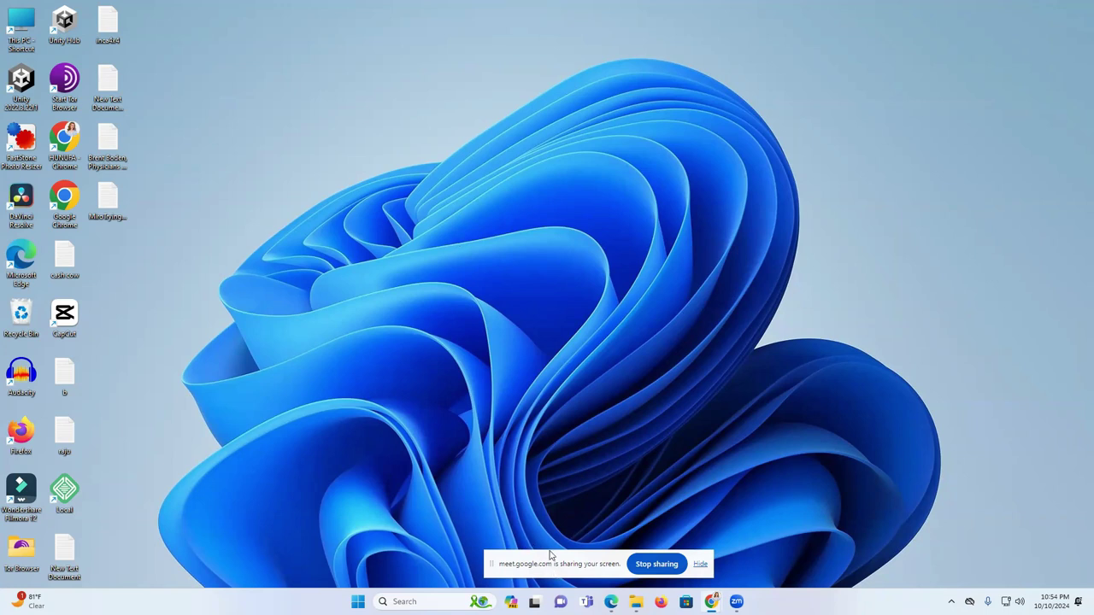
left_click_drag(550, 556, 608, 416)
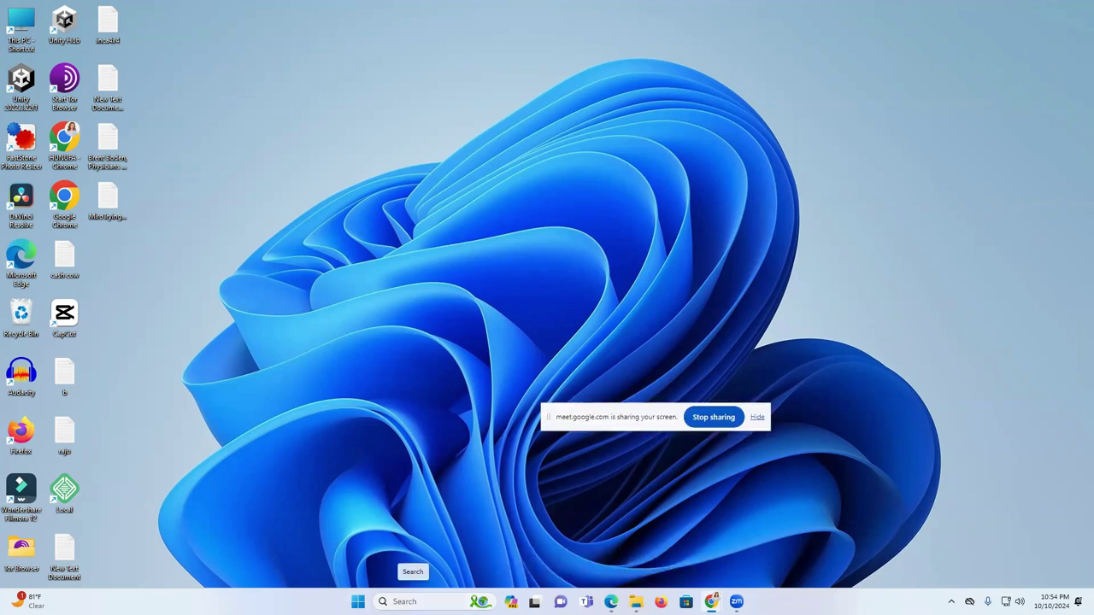
left_click(412, 601)
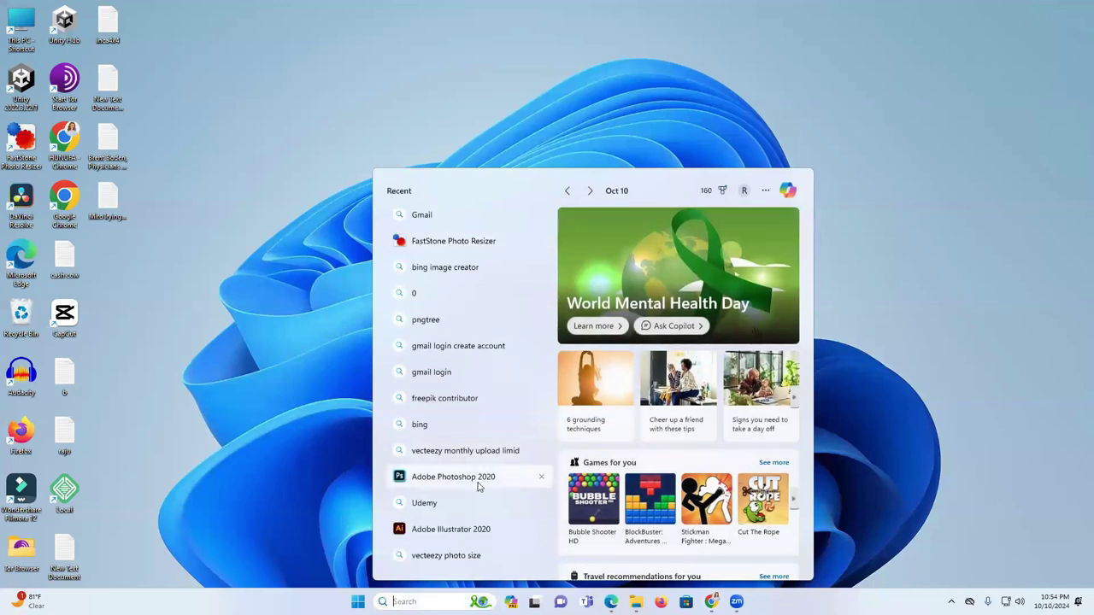
left_click(453, 477)
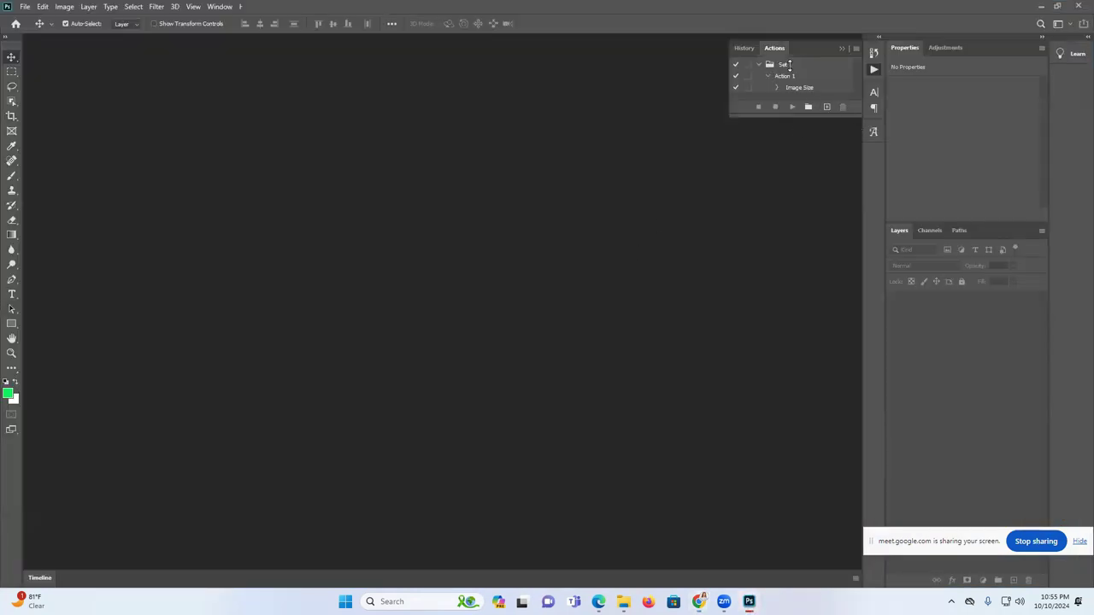
- Delete the existing action set Set 1, including its Action 1 with the Image Size command
left_click(771, 66)
left_click(755, 65)
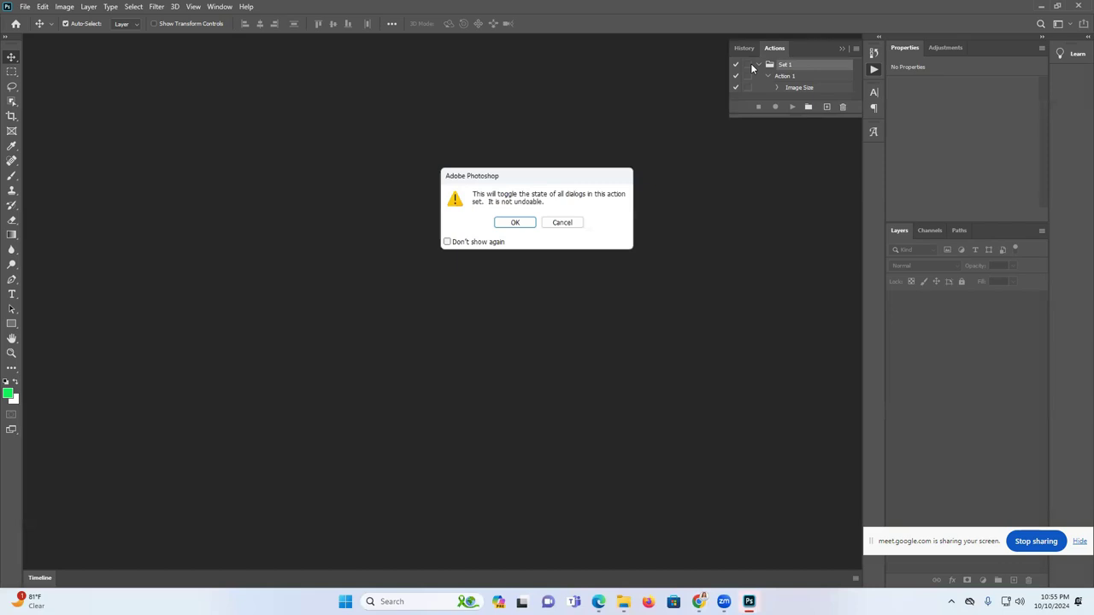
left_click(563, 223)
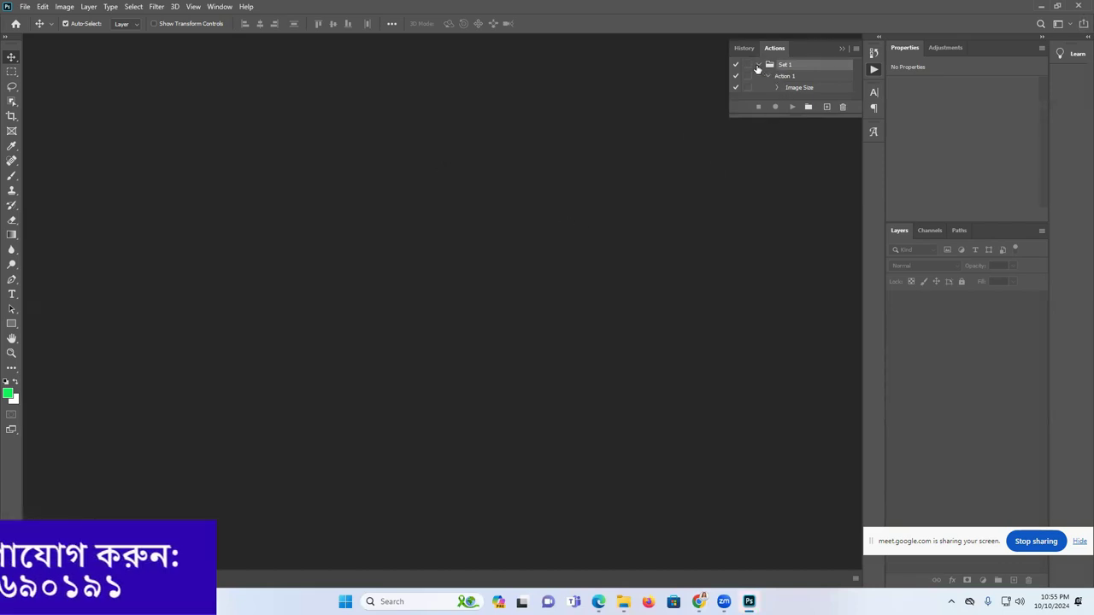
left_click(740, 77)
left_click(564, 224)
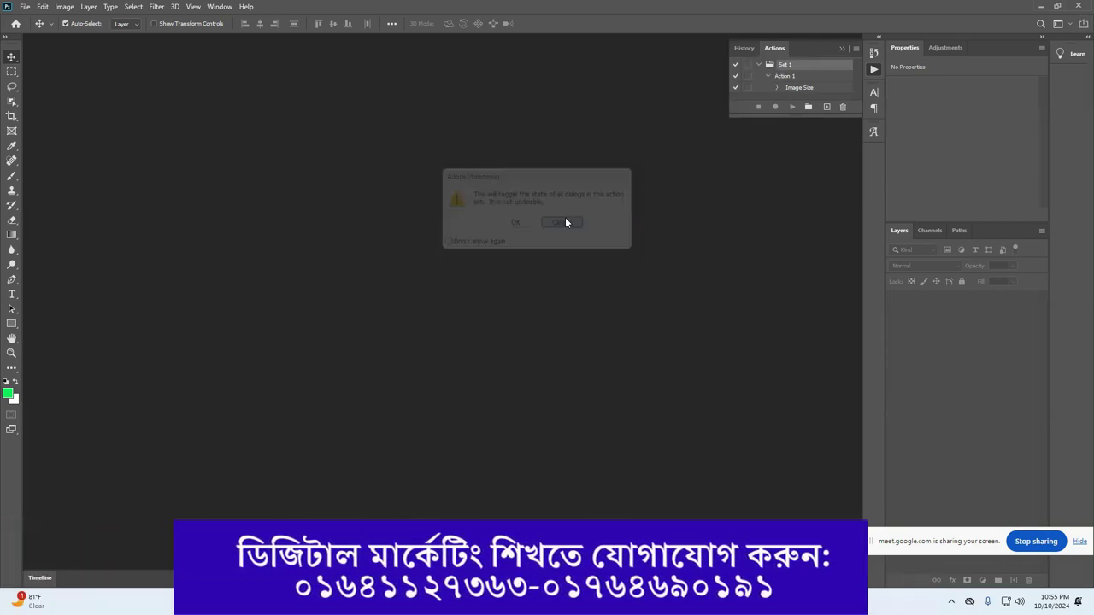
left_click(843, 107)
left_click(496, 223)
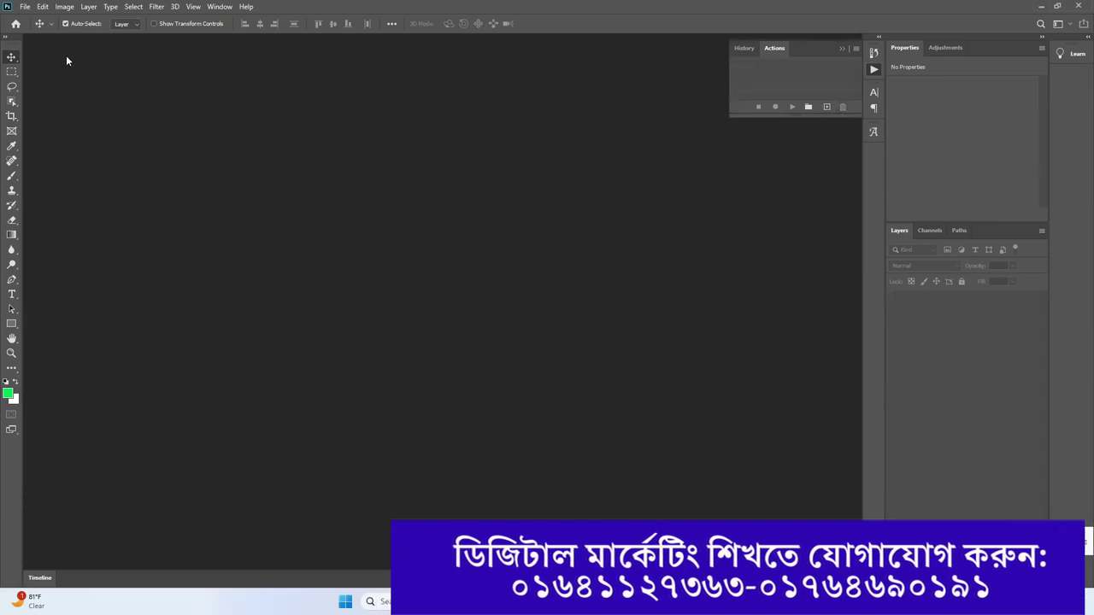
- Open the image Leonardo_Diffusion_XL_Halloween_backround_with_pumpkins_0 from the Downloads folder
left_click(25, 6)
left_click(49, 30)
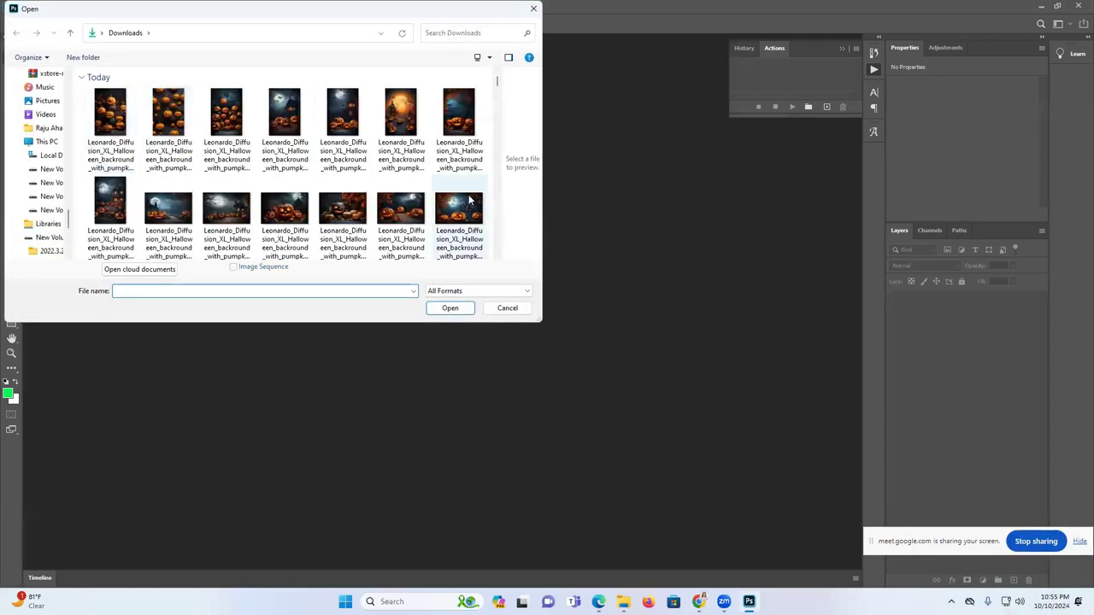
scroll(448, 229, "down", 2)
left_click(226, 201)
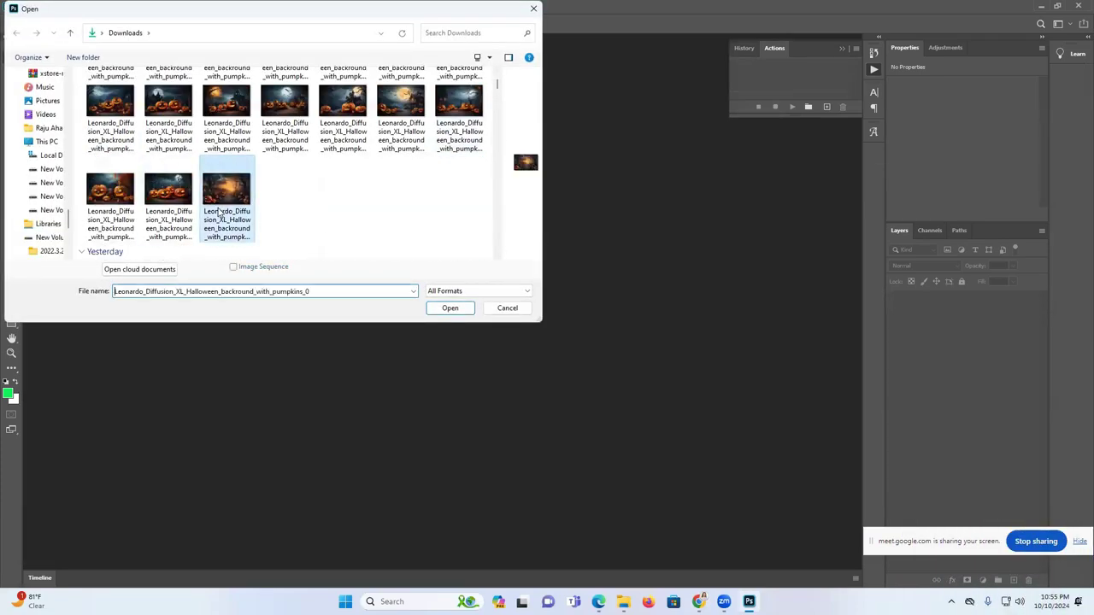
left_click(448, 309)
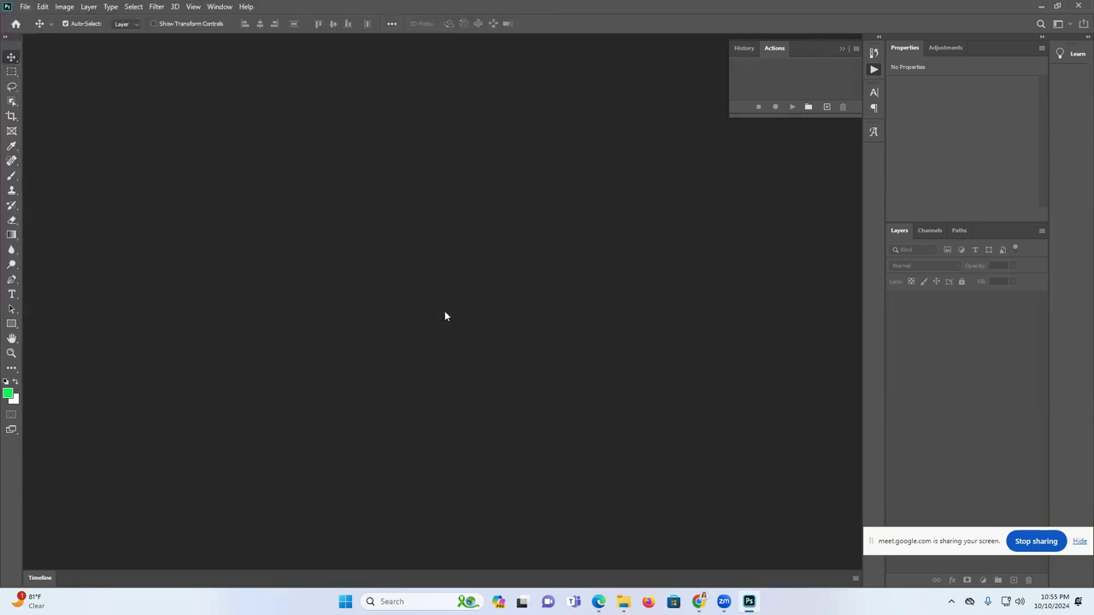
- Switch to File Explorer, maximize its window and show the contents of the Downloads folder
left_click(1042, 8)
double_click(3, 14)
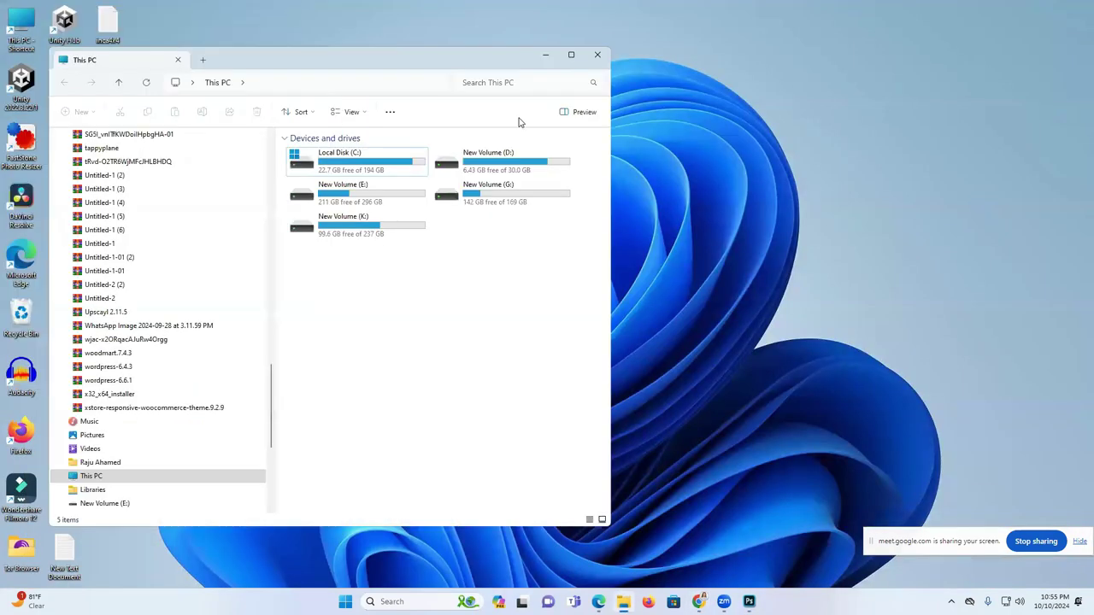
left_click(570, 56)
scroll(91, 205, "up", 10)
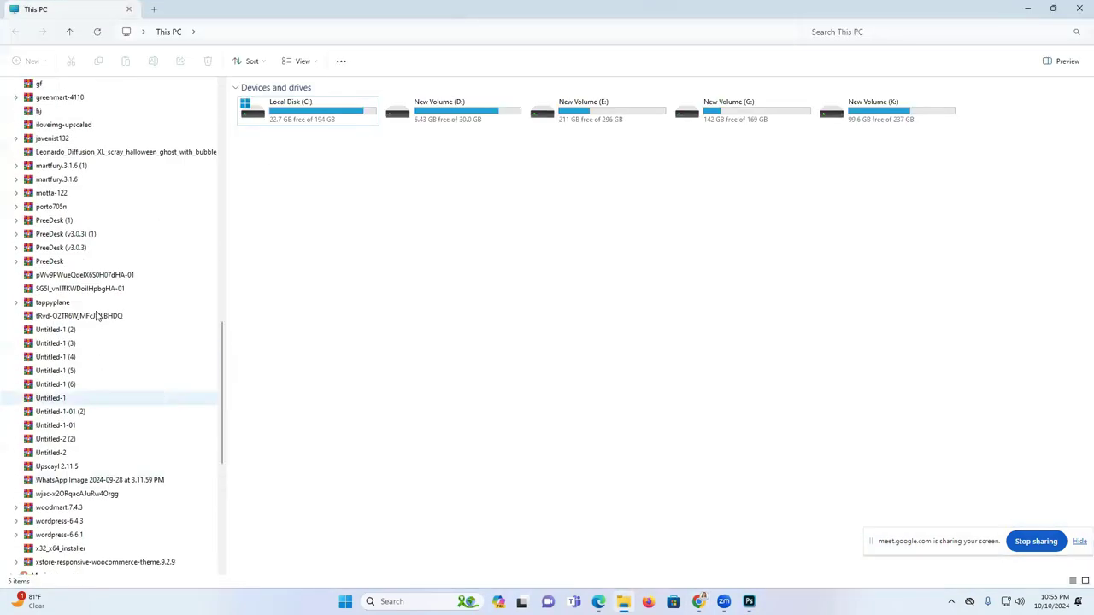
left_click(48, 138)
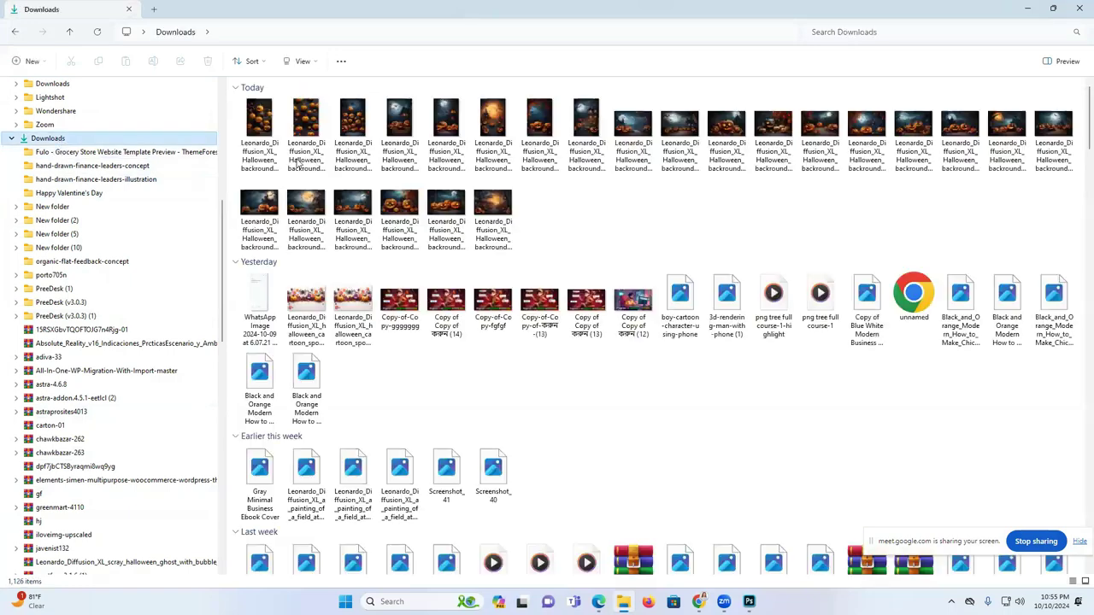
- Move the sixteen landscape Halloween images from Downloads into a newly created folder there with the default name
left_click_drag(1060, 212, 624, 171)
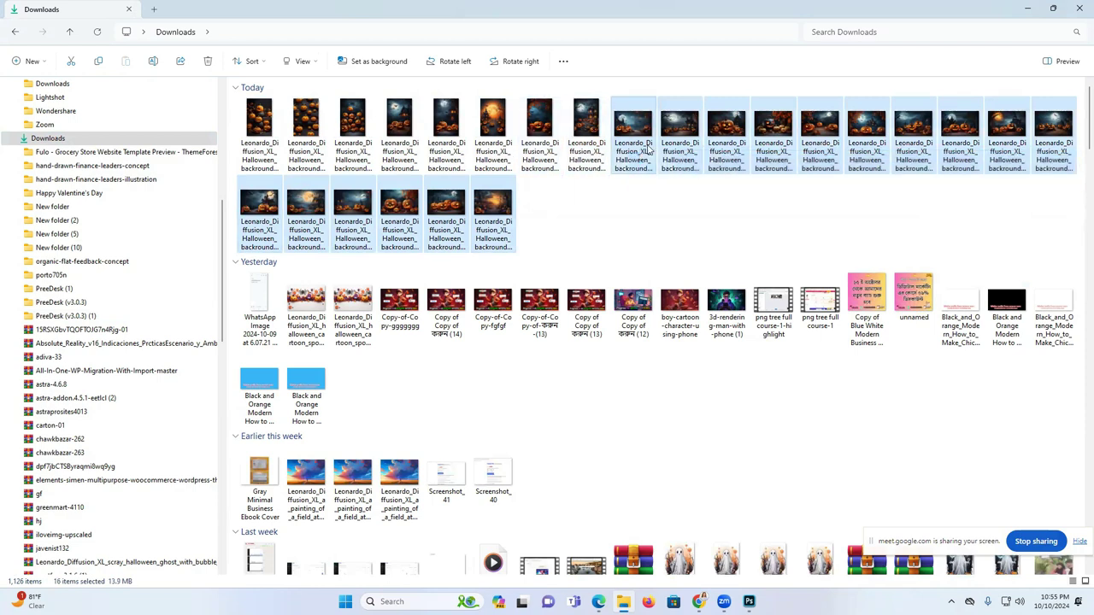
right_click(657, 175)
left_click(659, 161)
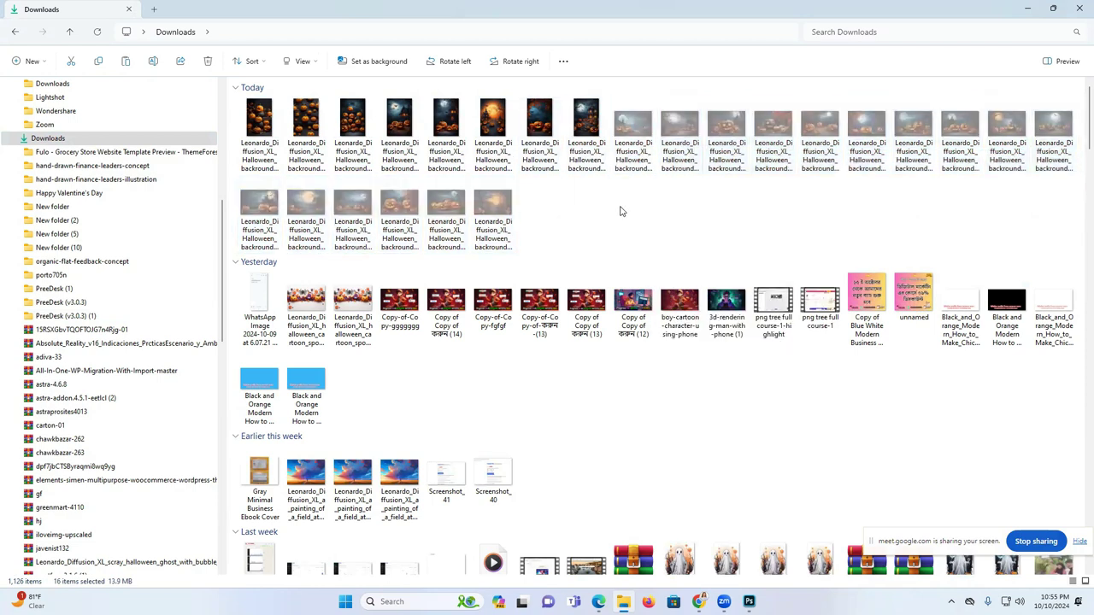
right_click(621, 211)
mouse_move(660, 323)
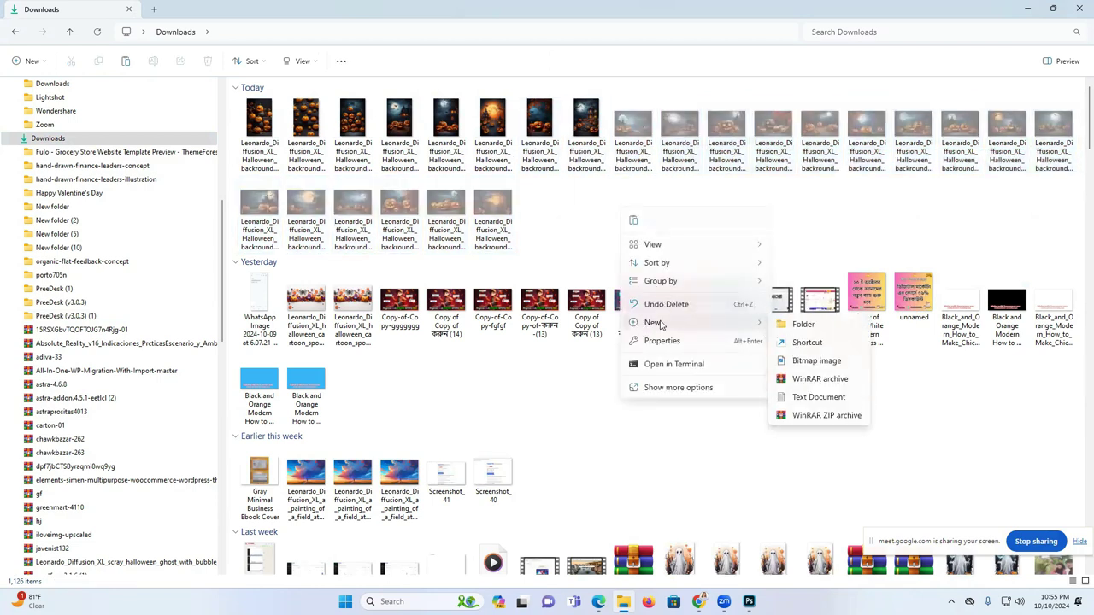
left_click(803, 323)
double_click(532, 205)
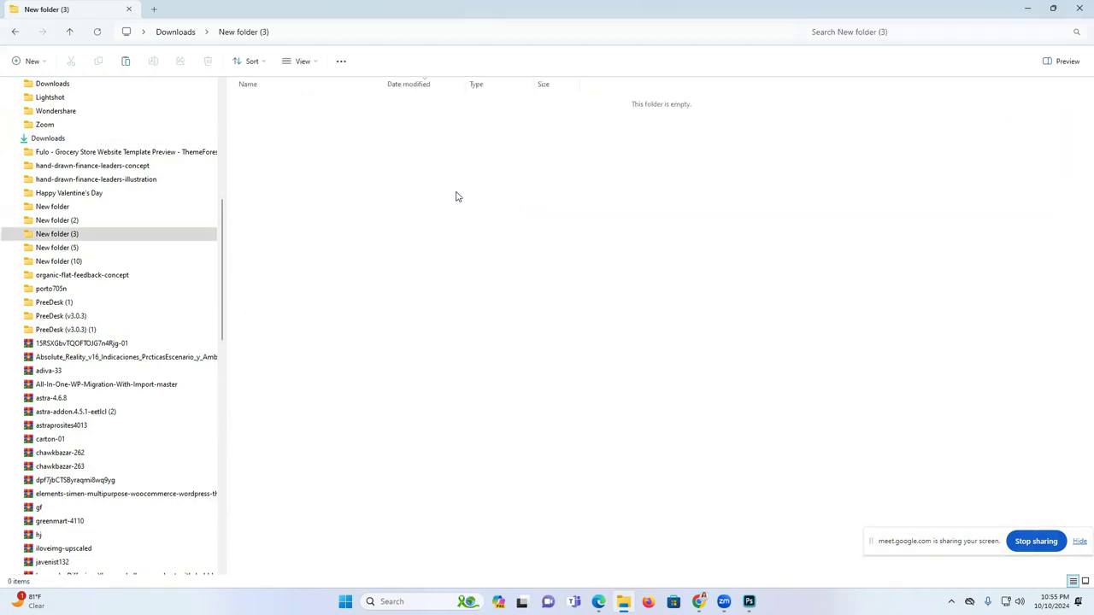
key("ctrl+v")
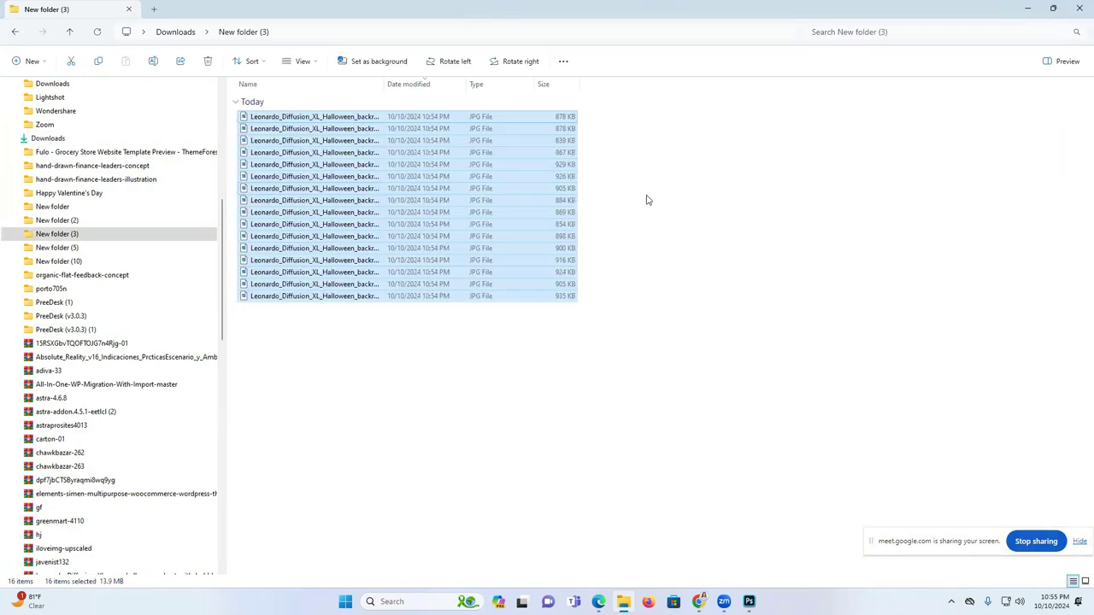
left_click(506, 320)
- Switch back to Photoshop, close the open image and open Leonardo_Diffusion_XL_Halloween_backround_with_pumpkins_0 from New folder (3)
left_click(749, 601)
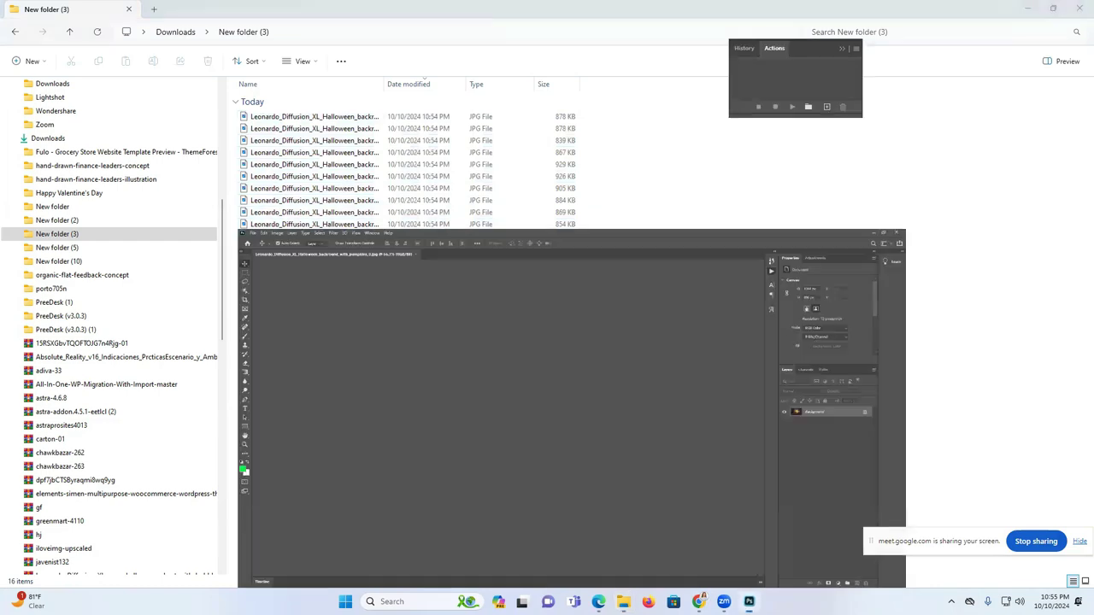
left_click(289, 43)
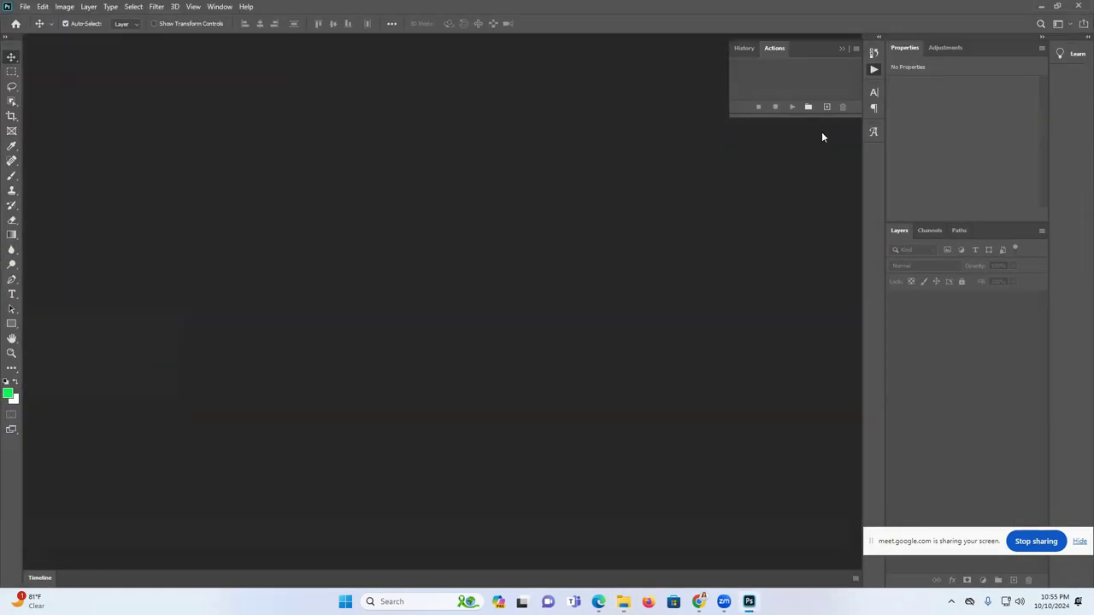
left_click(24, 7)
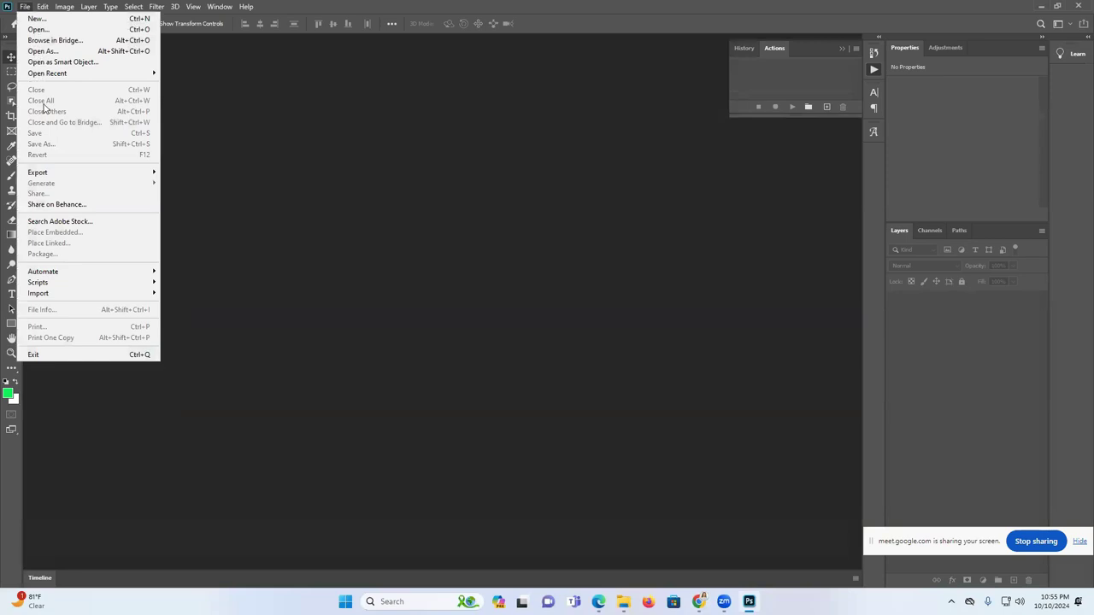
left_click(53, 31)
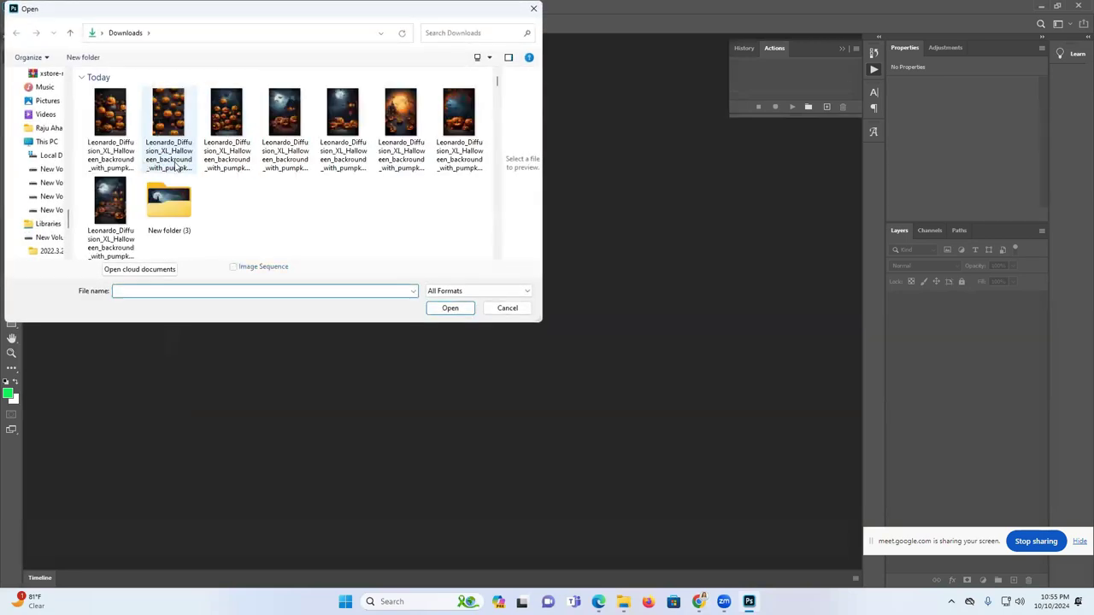
double_click(182, 210)
left_click(128, 99)
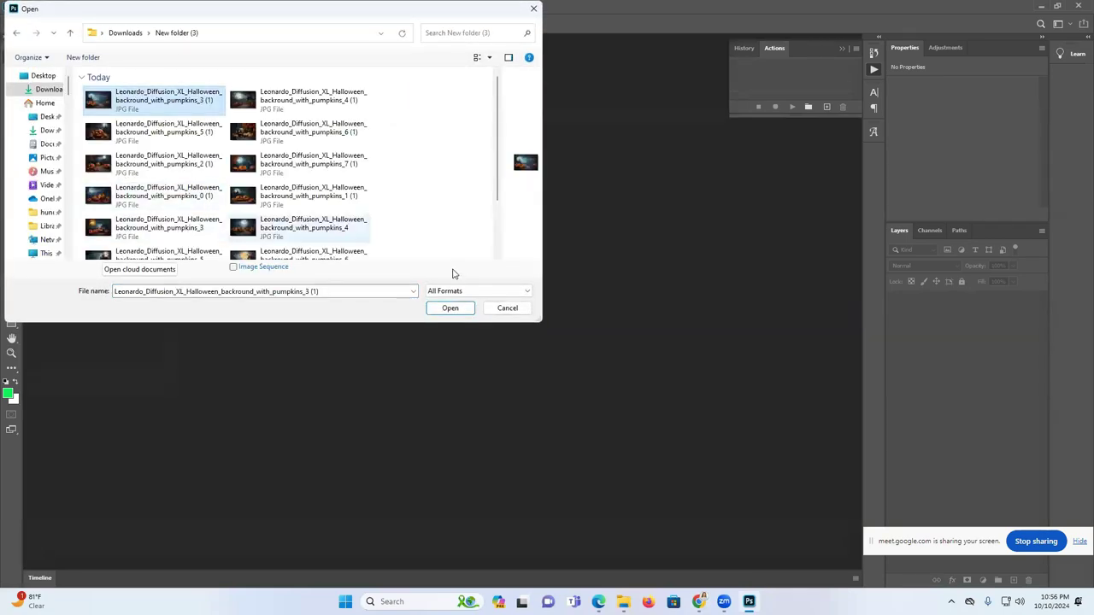
scroll(279, 241, "down", 2)
left_click(261, 248)
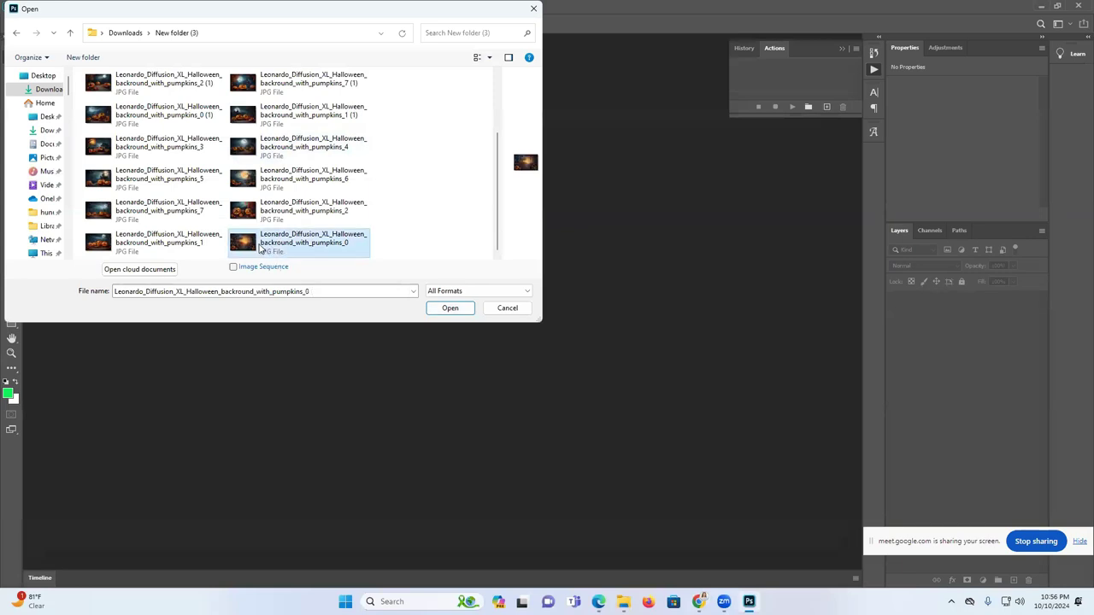
left_click(450, 308)
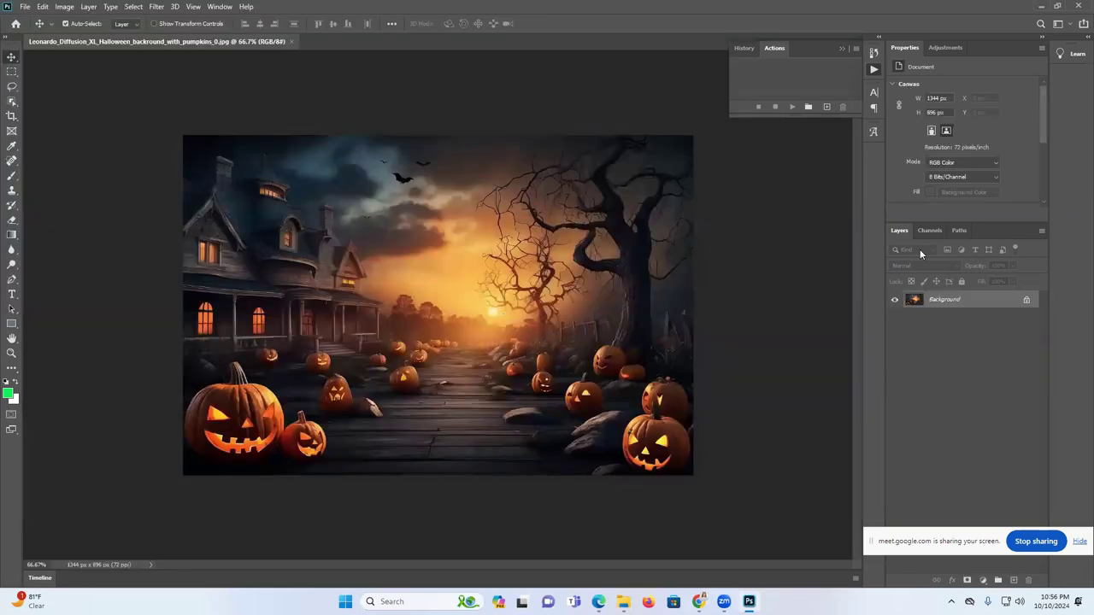
- Start recording a new action with the default name and resize the image to 5000 pixels wide at 300 pixels/inch
left_click(827, 107)
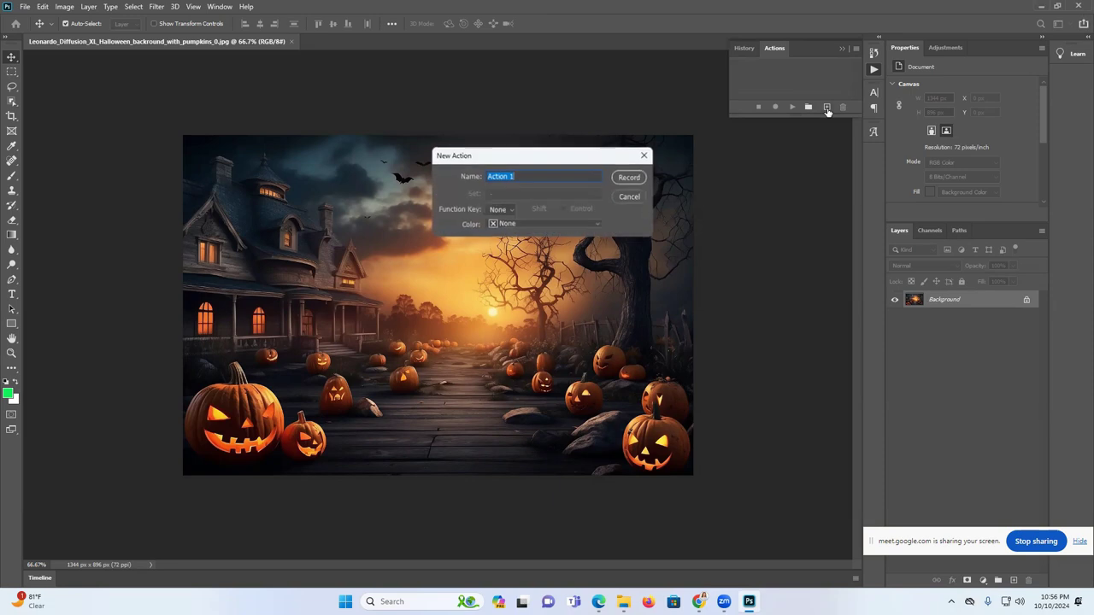
left_click(629, 178)
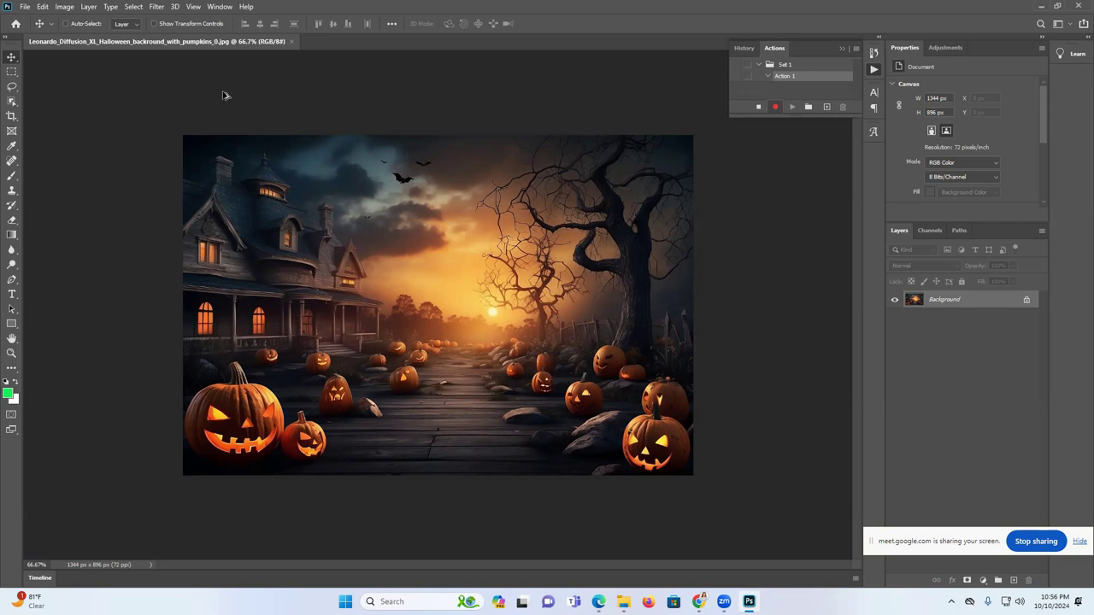
key("ctrl+alt+i")
left_click(616, 221)
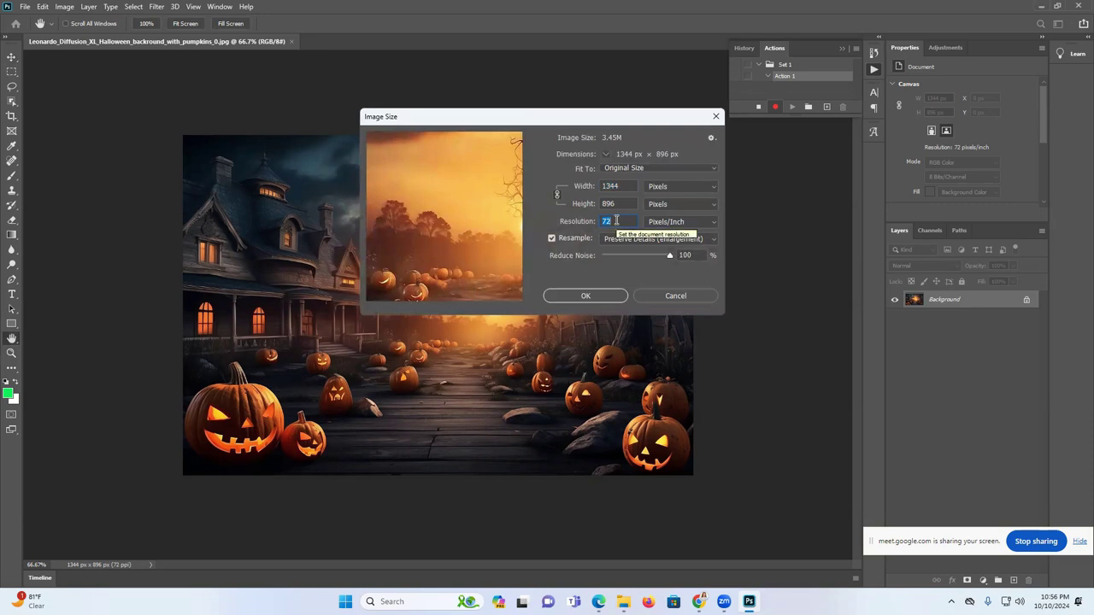
type("300")
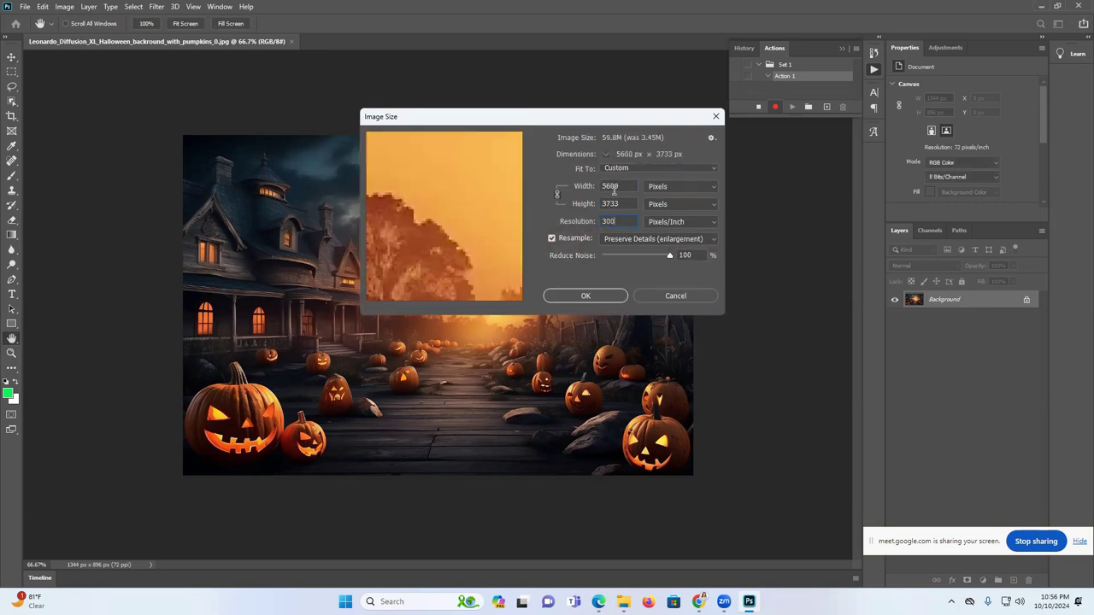
left_click(604, 186)
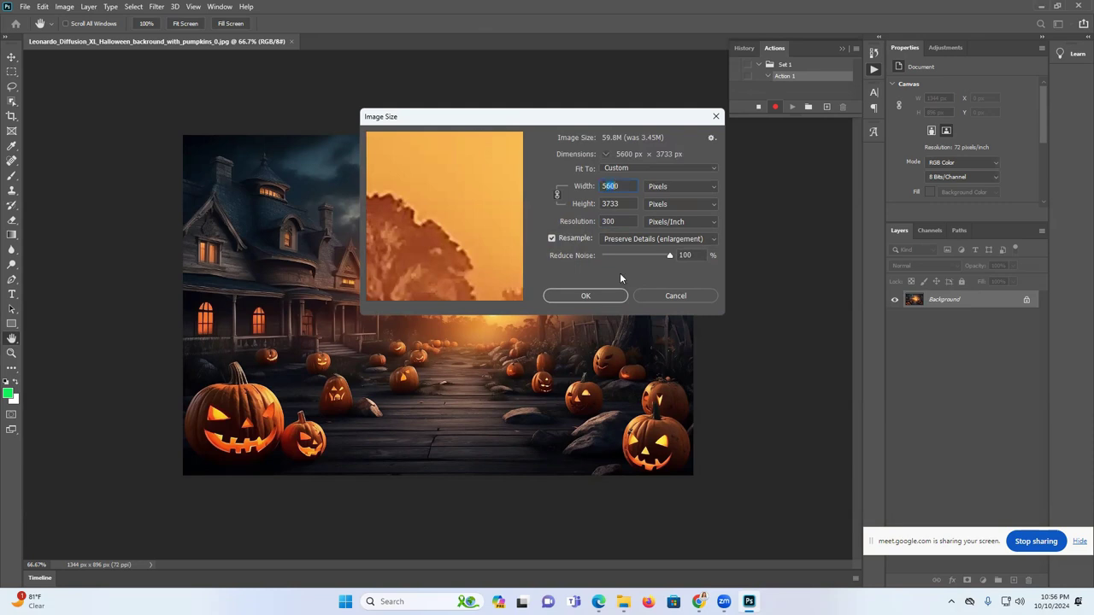
mouse_move(699, 602)
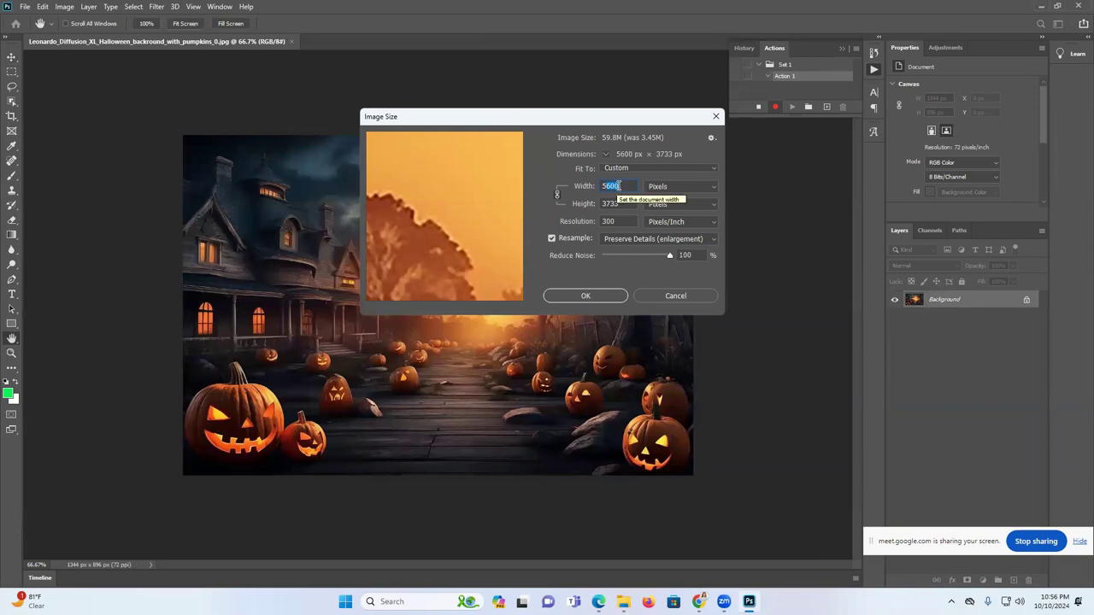
type("500")
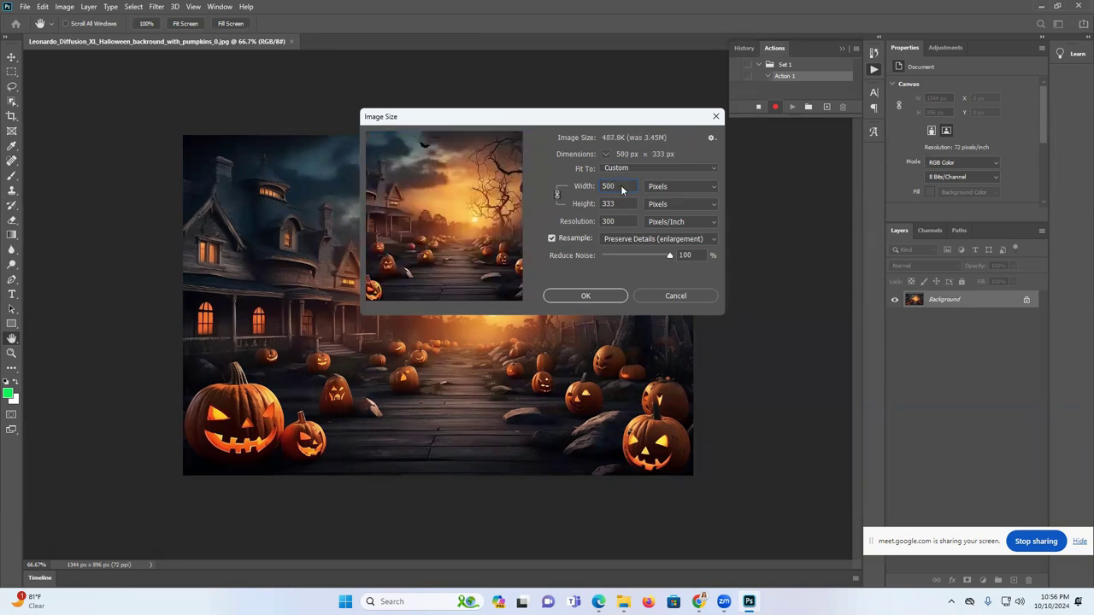
type("0")
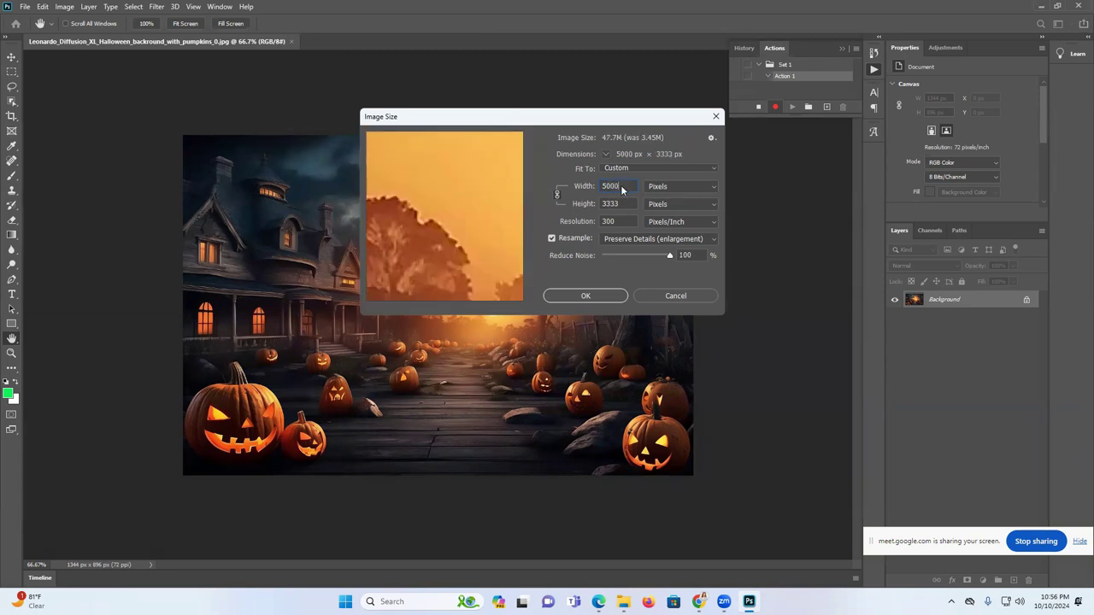
left_click(587, 296)
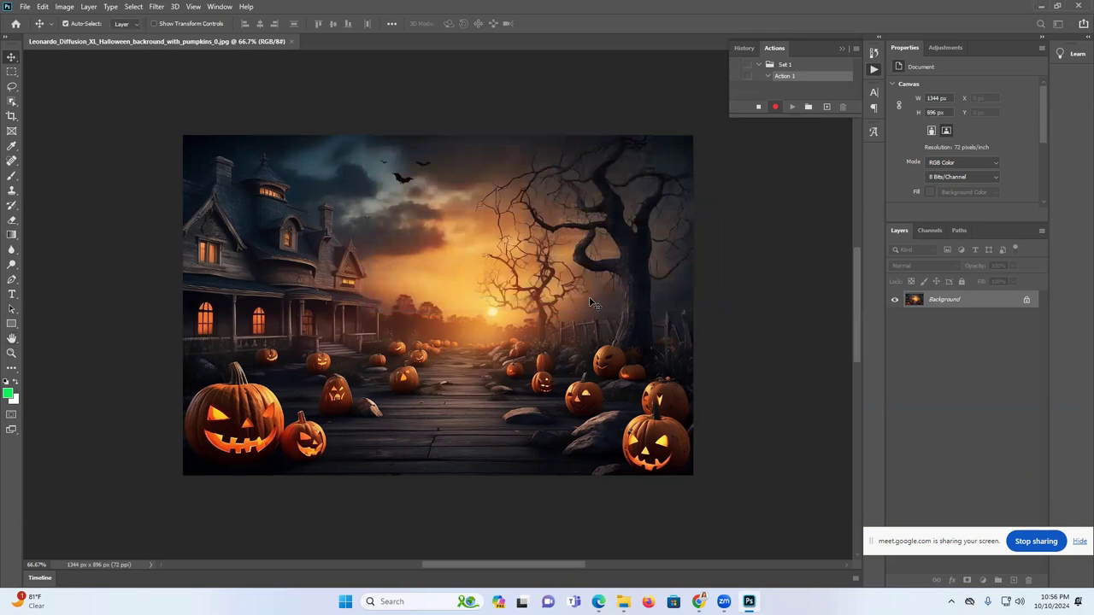
scroll(590, 303, "down", 3)
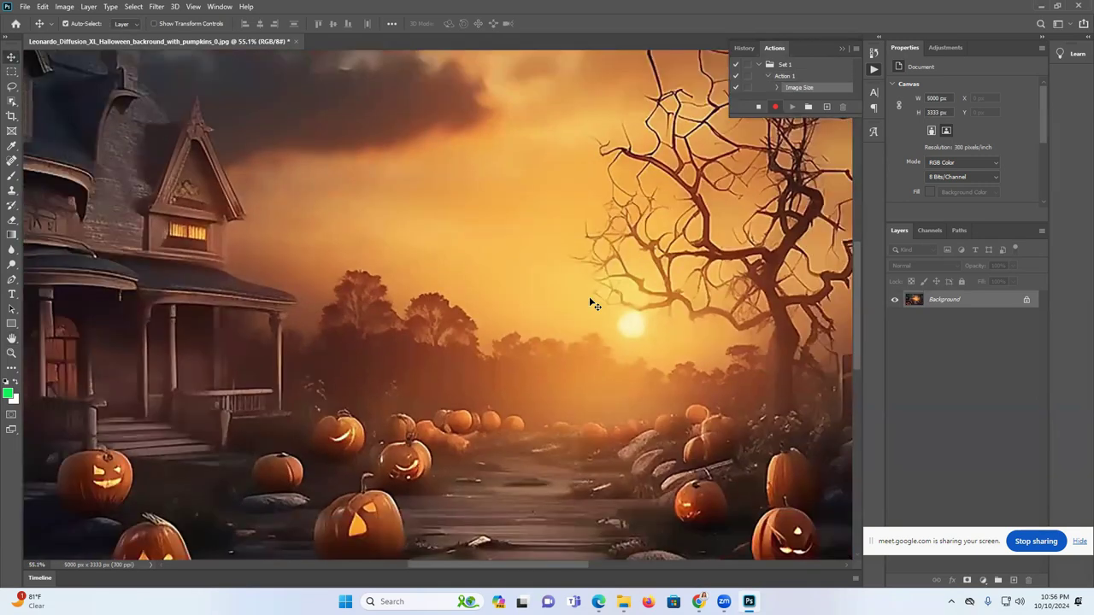
scroll(594, 305, "down", 3)
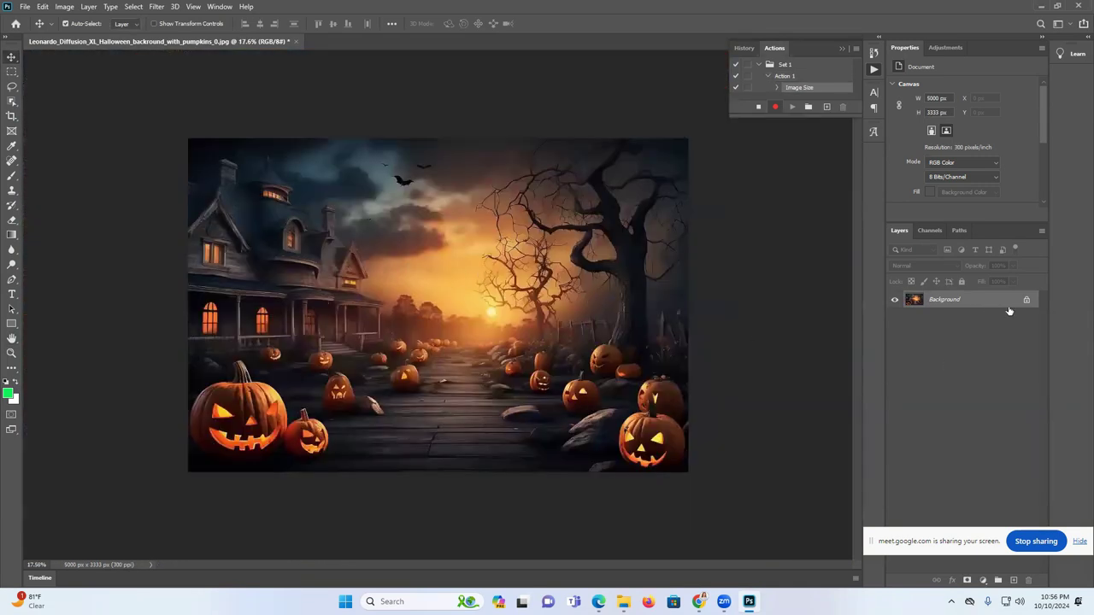
- Add a Hue/Saturation adjustment layer above the background and set its saturation to +20
left_click(984, 581)
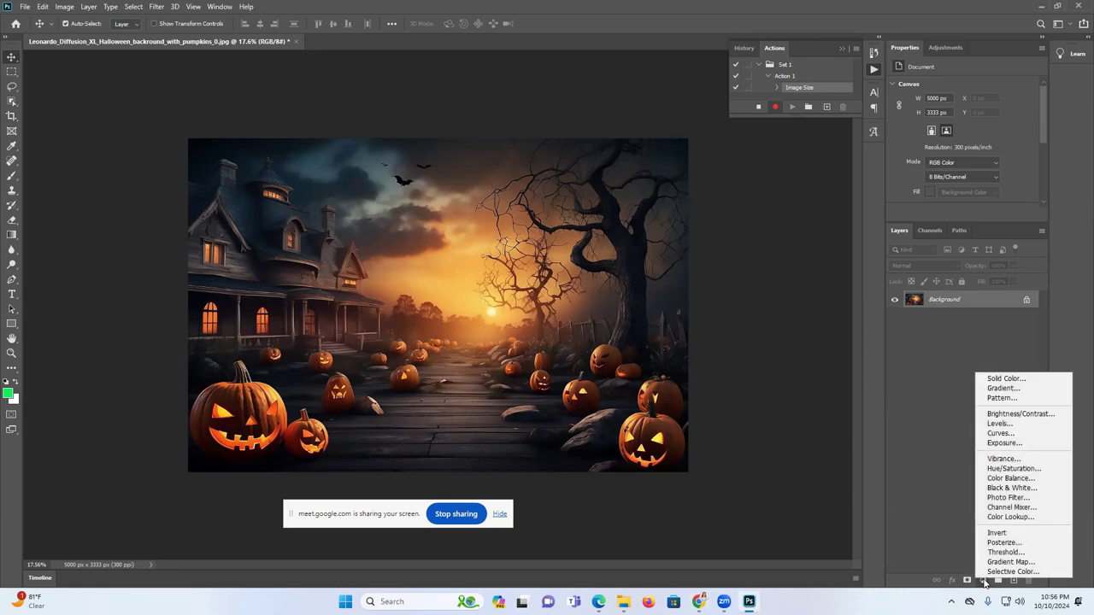
left_click(1012, 469)
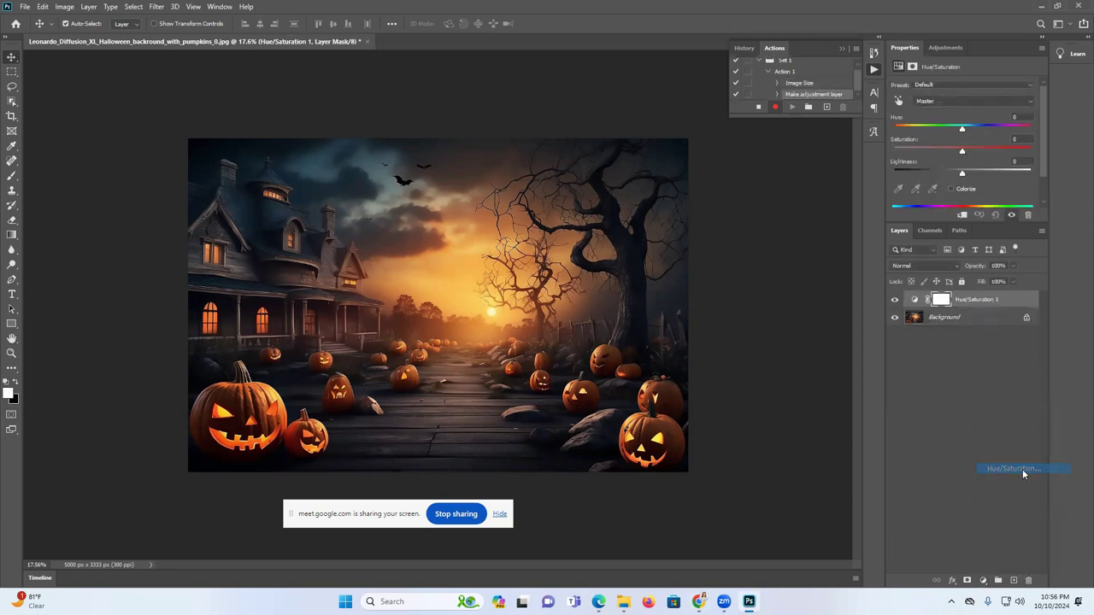
left_click_drag(961, 152, 980, 152)
- Switch to File Explorer and create a new folder with the default name in Downloads
left_click(26, 7)
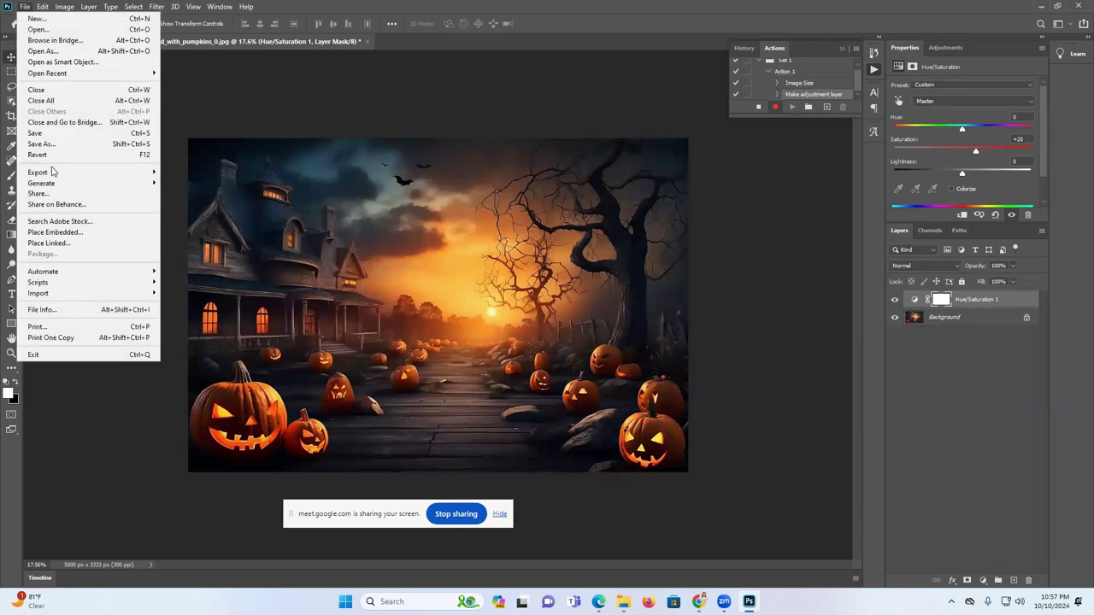
mouse_move(53, 171)
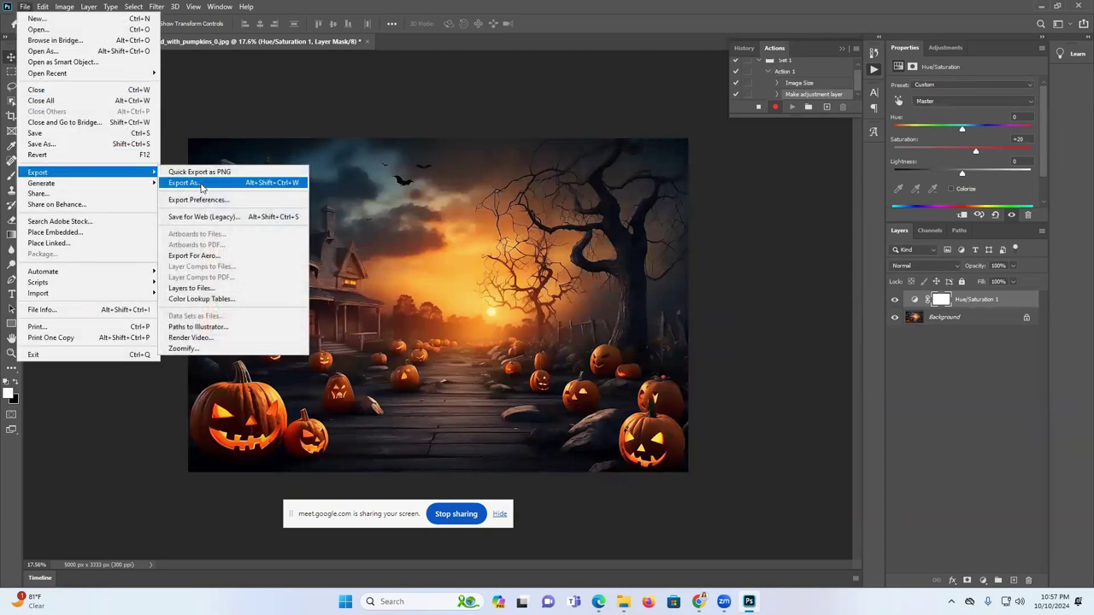
left_click(623, 602)
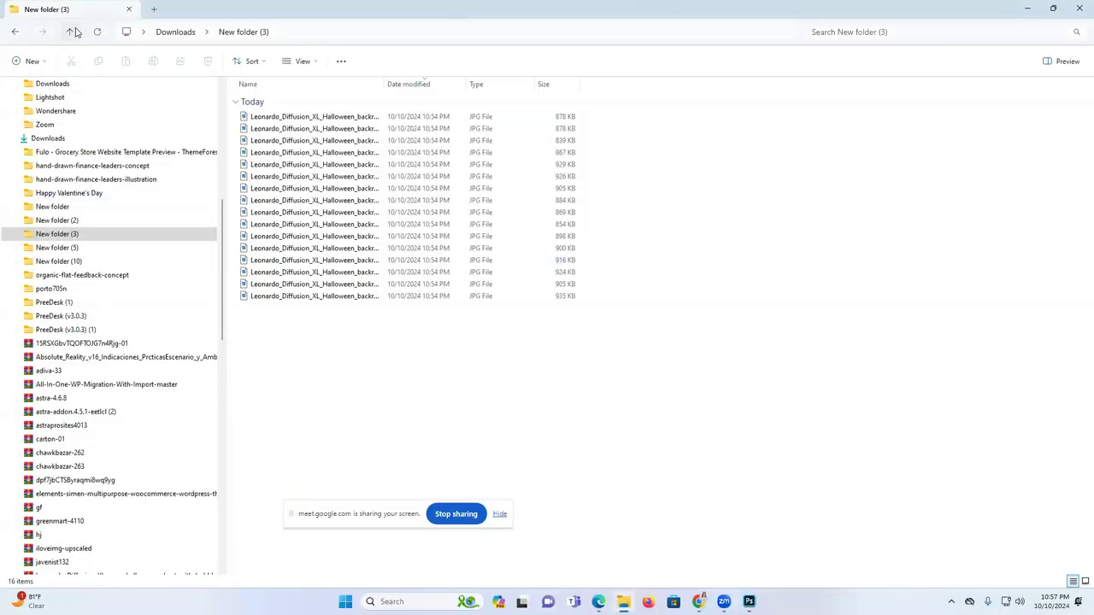
left_click(72, 32)
right_click(709, 110)
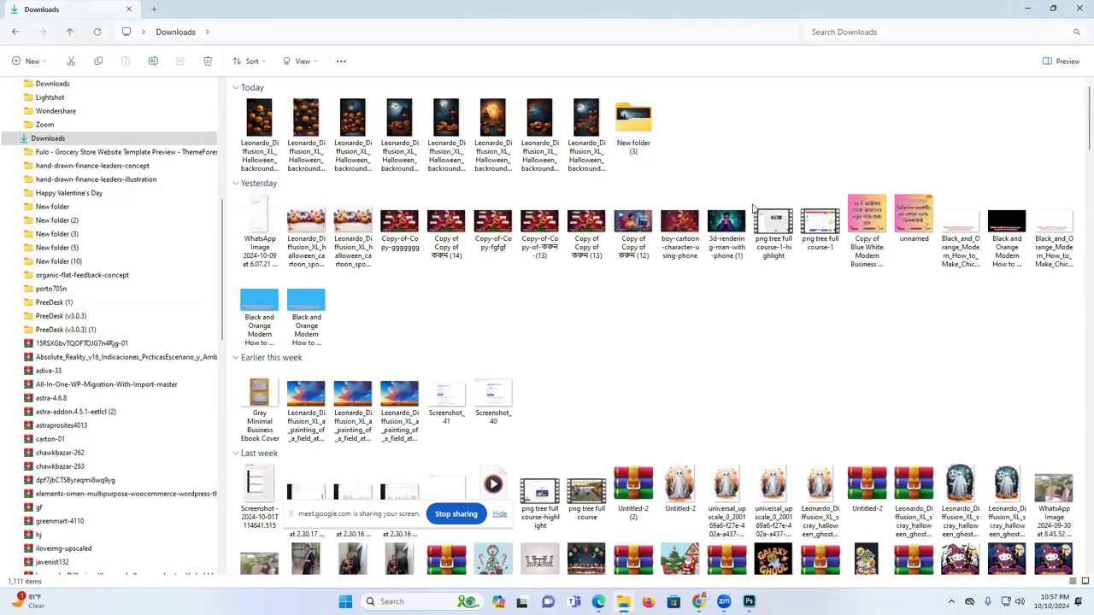
mouse_move(740, 196)
left_click(889, 129)
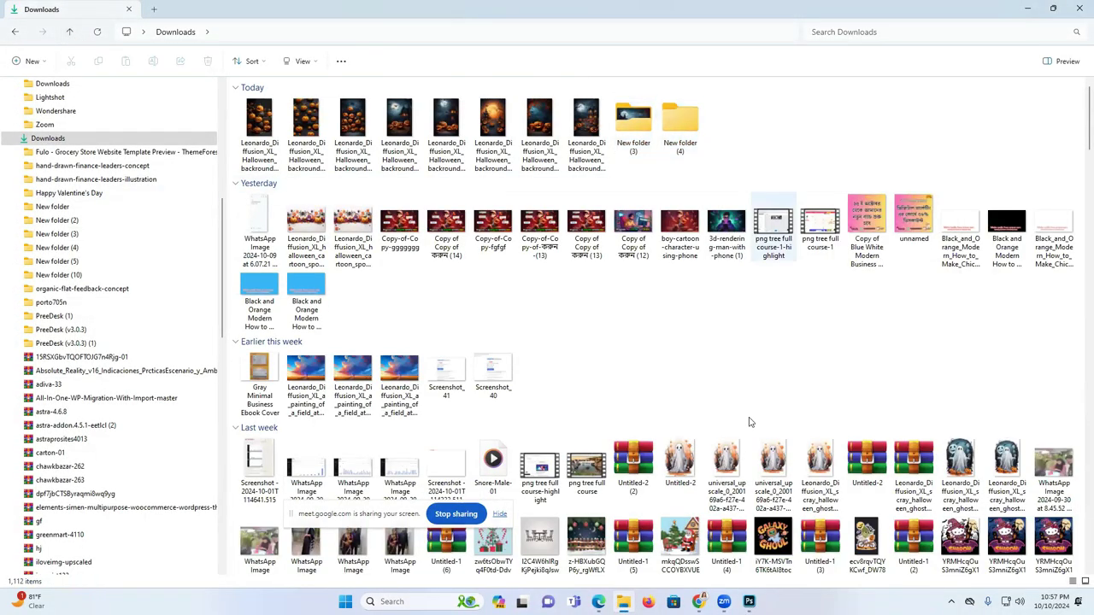
- Switch back to Photoshop and export the image as a JPG at 100% quality into New folder (4) in Downloads
left_click(749, 601)
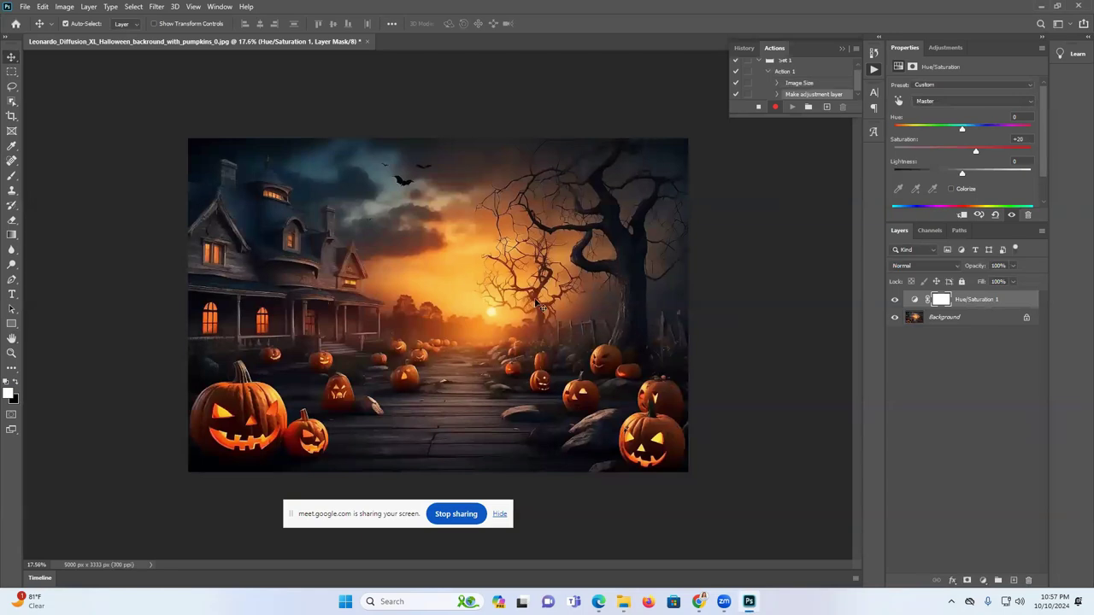
left_click(25, 7)
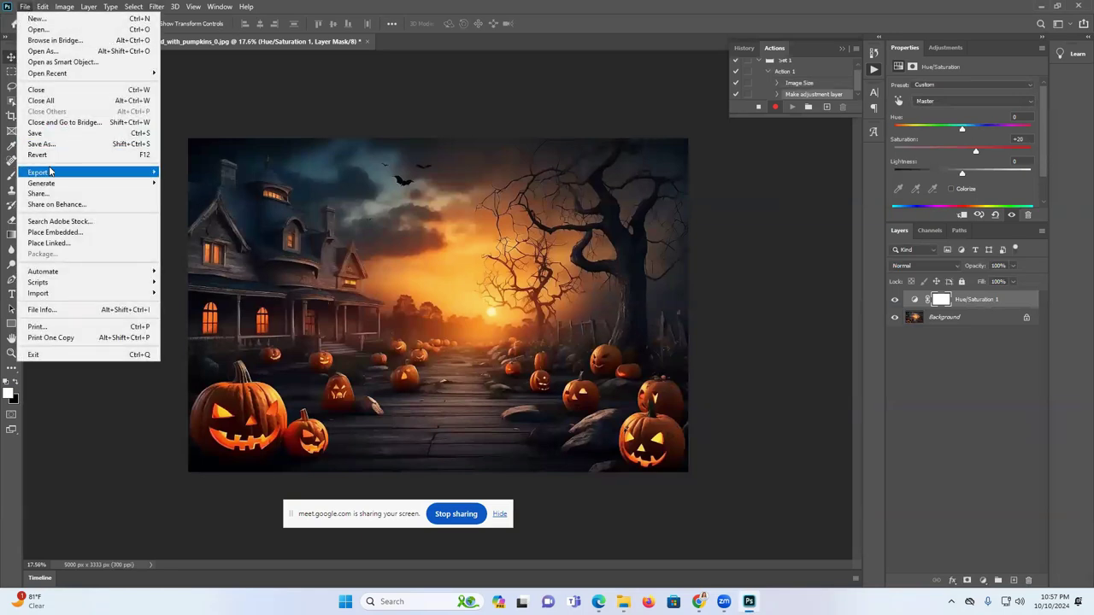
mouse_move(68, 175)
left_click(205, 182)
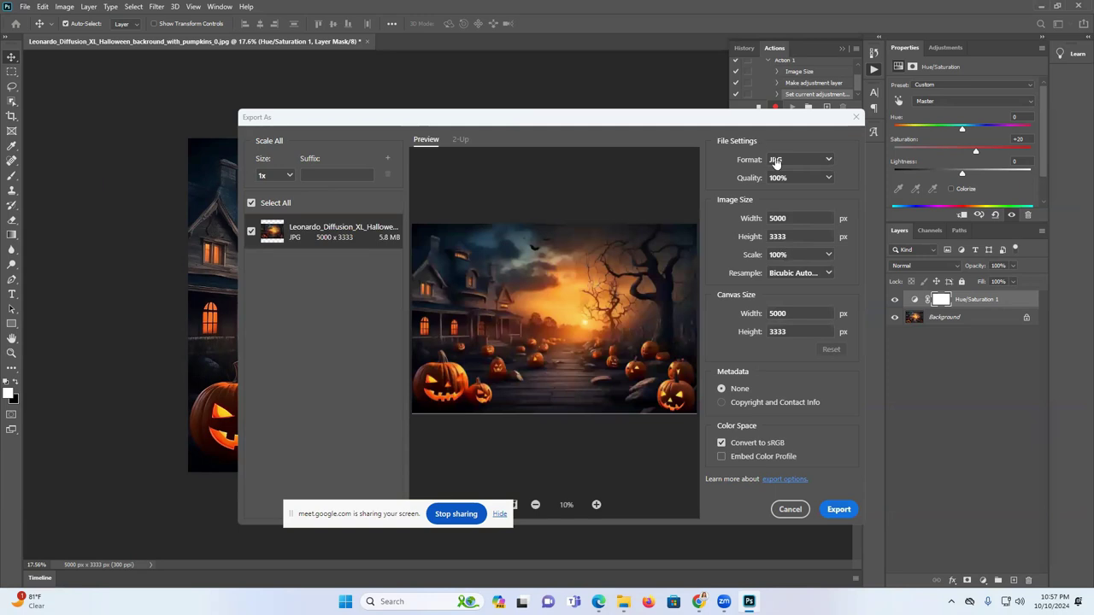
left_click(836, 511)
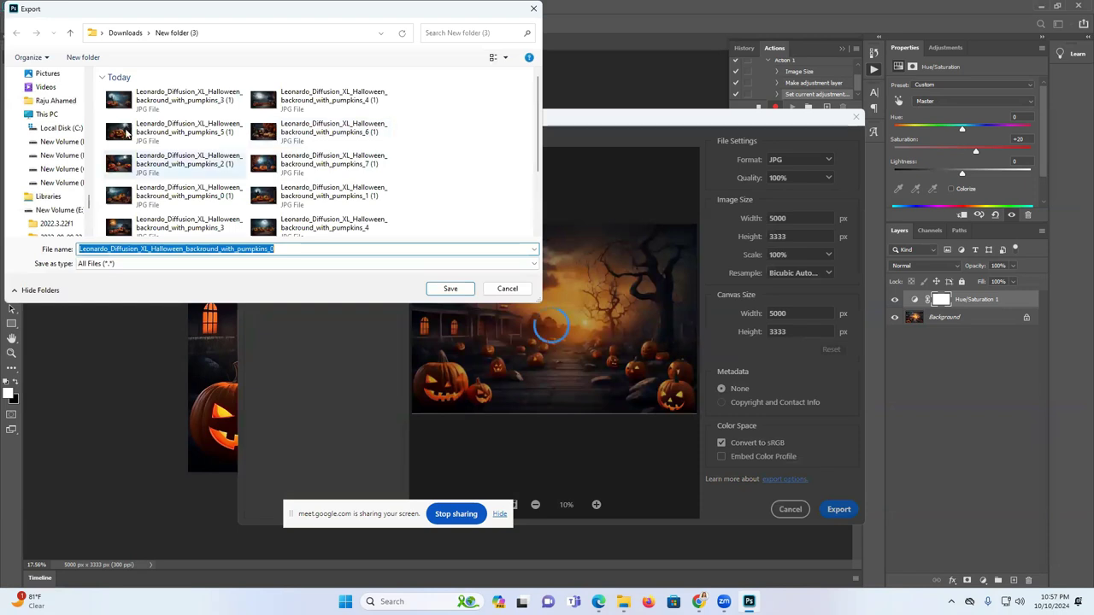
left_click(71, 34)
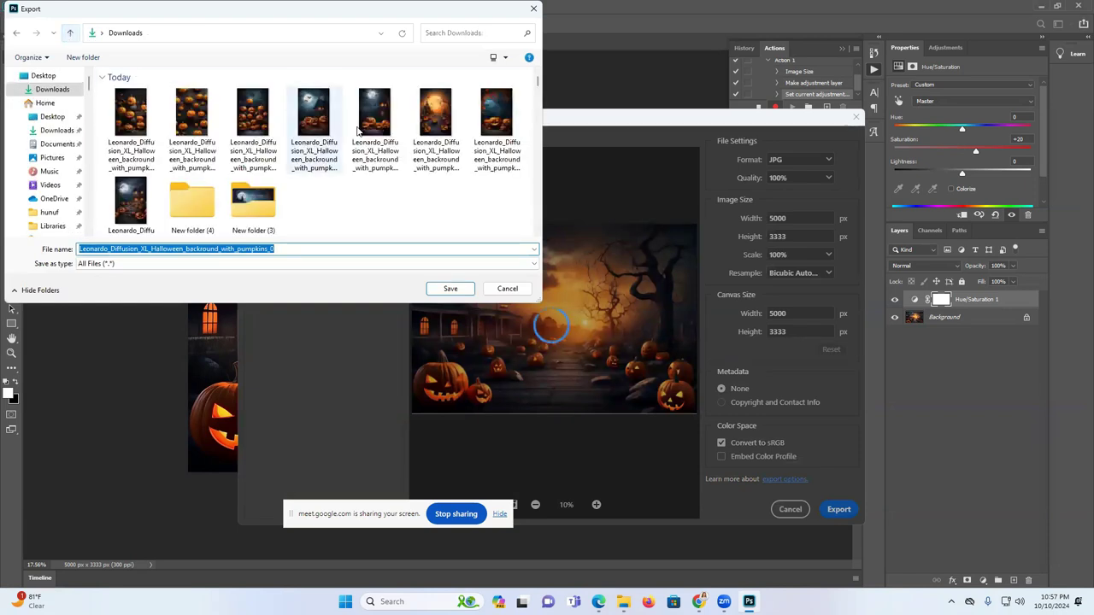
left_click(198, 214)
left_click(440, 290)
left_click(445, 289)
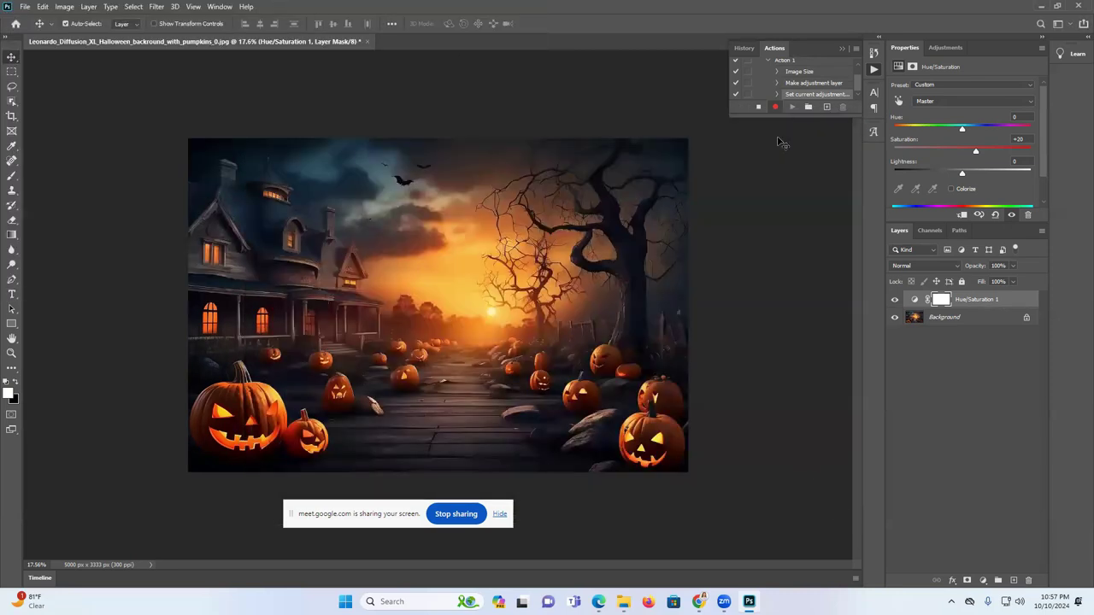
- Stop recording the action and close the Halloween image without saving its changes
left_click(758, 108)
left_click(365, 42)
left_click(541, 224)
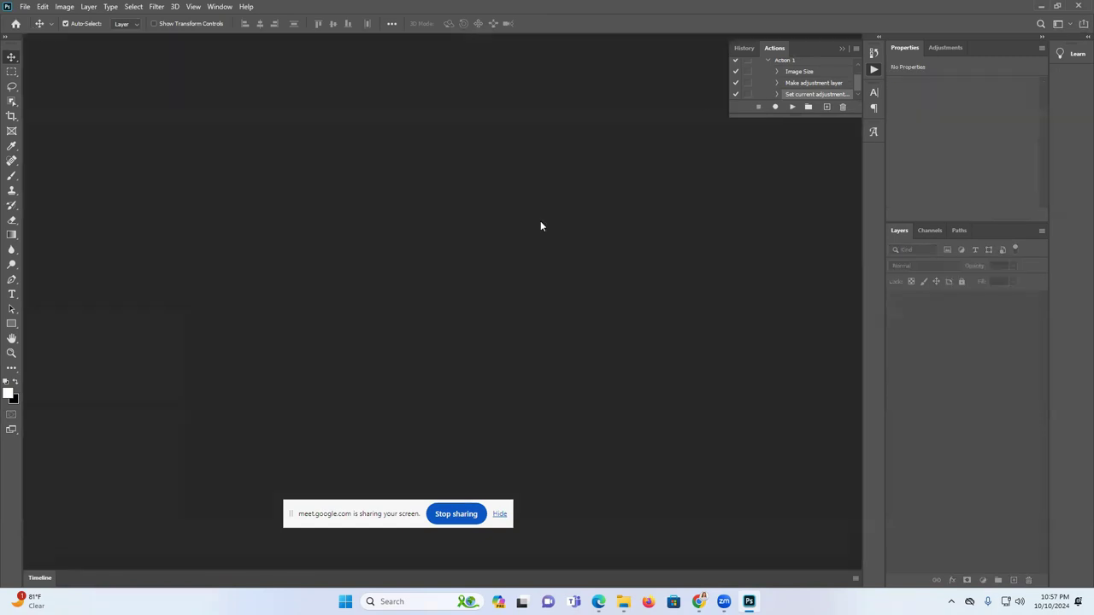
- Run Image Processor on New folder (3) in Downloads, applying Action 1 from Set 1 and saving JPEGs in the same location
left_click(25, 7)
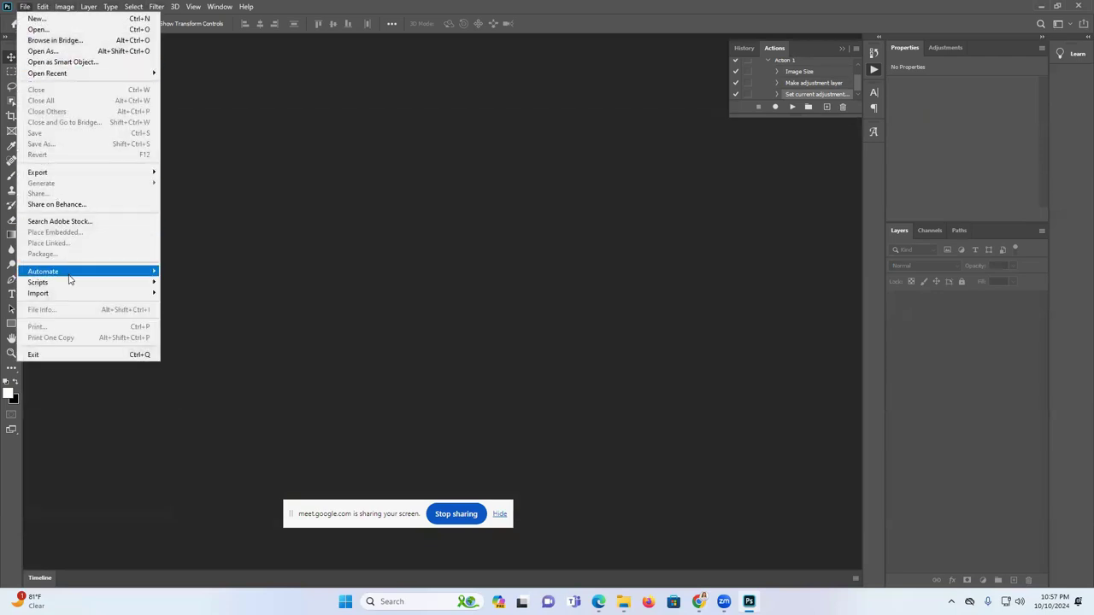
mouse_move(64, 284)
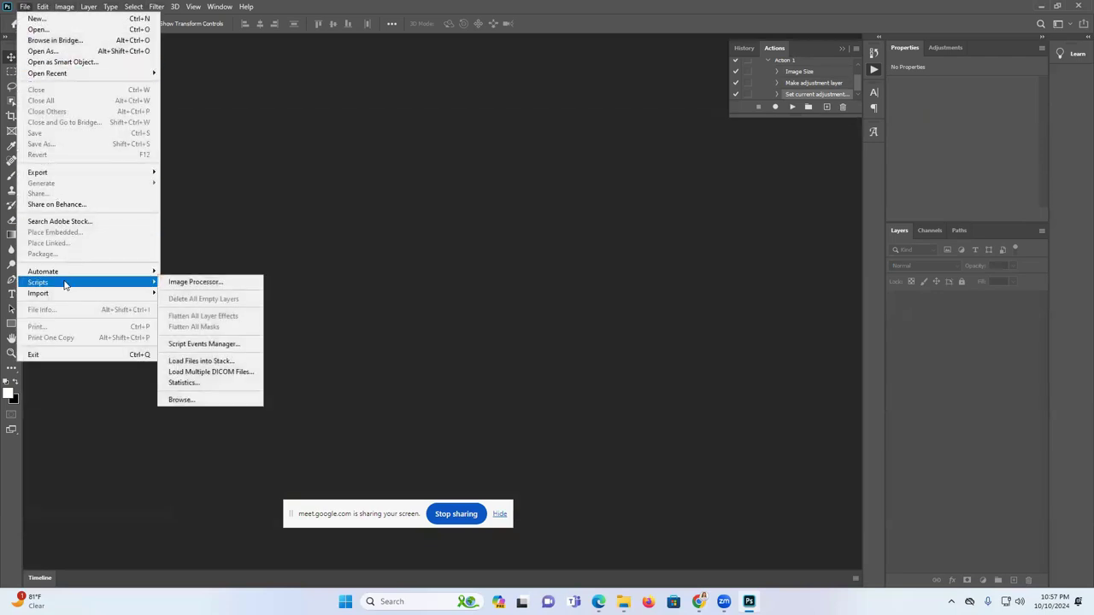
left_click(185, 283)
left_click(466, 160)
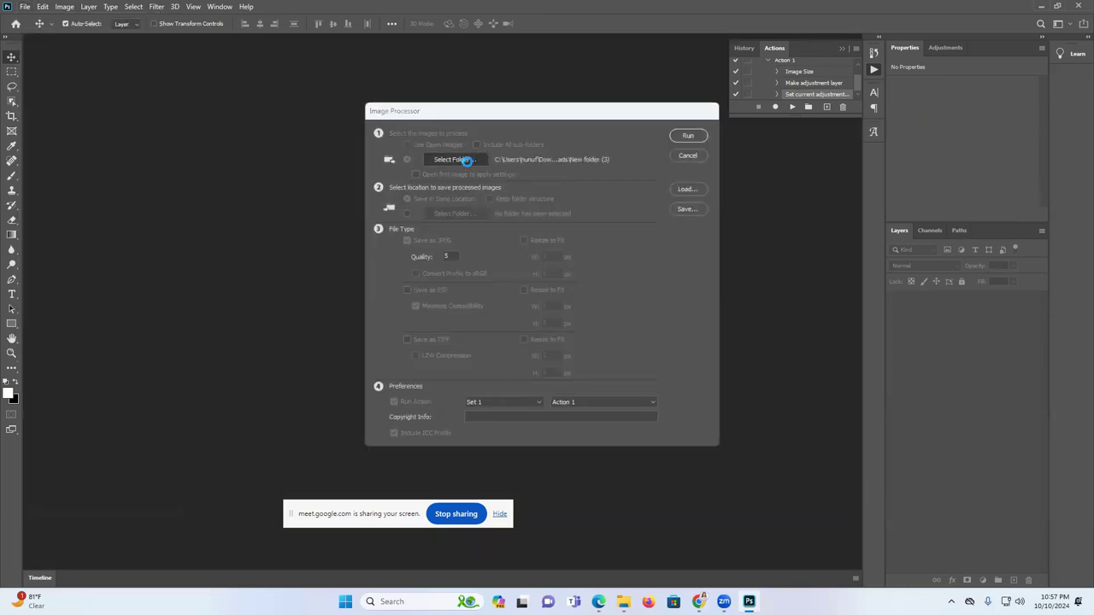
left_click(435, 152)
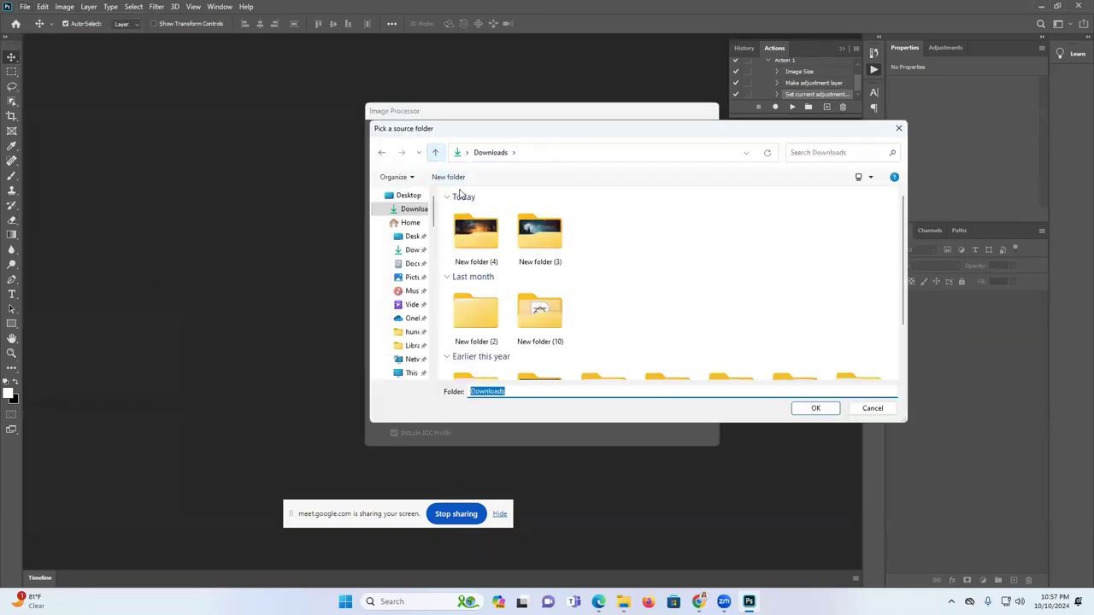
left_click(530, 248)
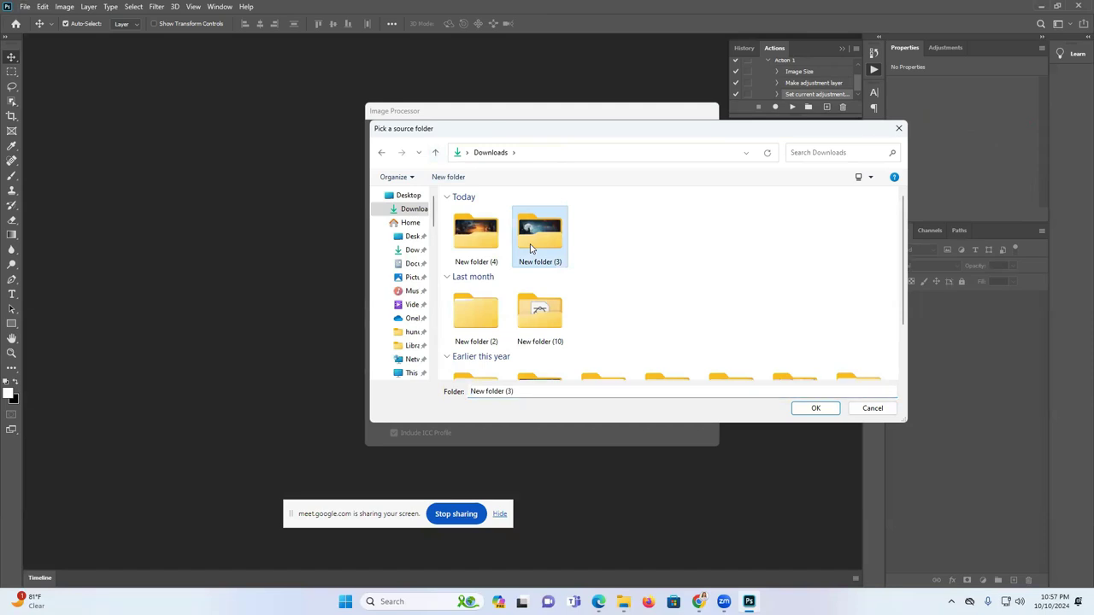
double_click(530, 248)
left_click(816, 411)
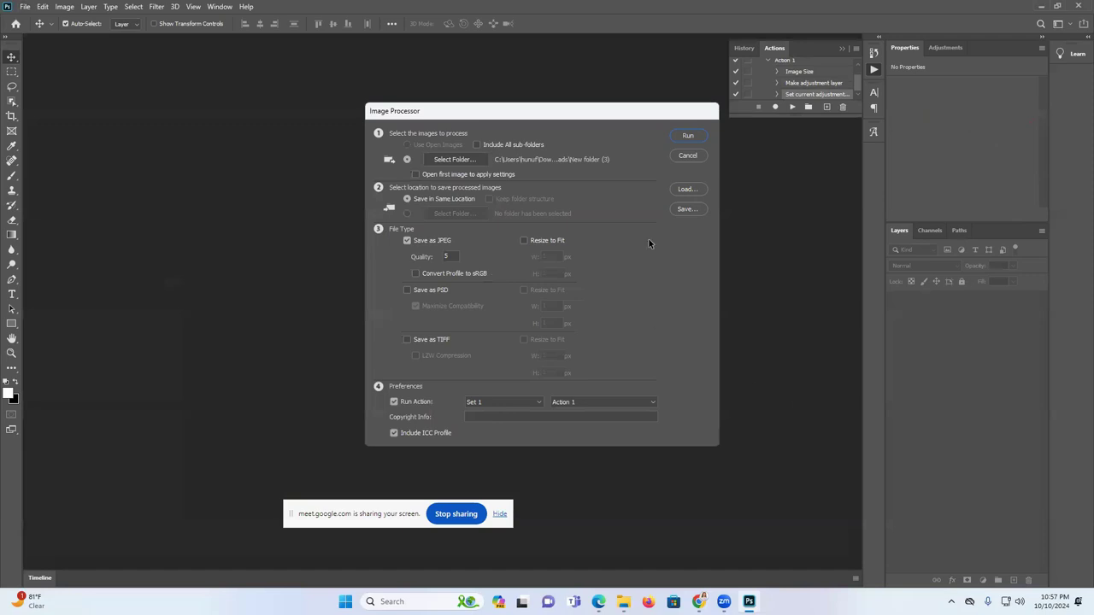
left_click(687, 136)
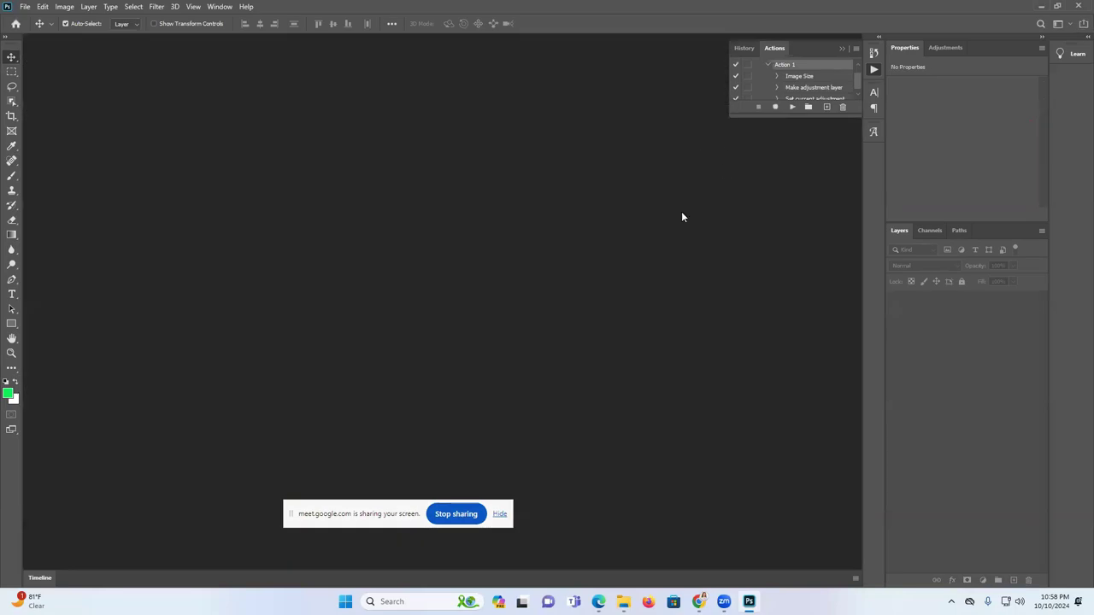
- Switch to File Explorer and check New folder (4) and New folder (3) in Downloads for the processed images
left_click(623, 601)
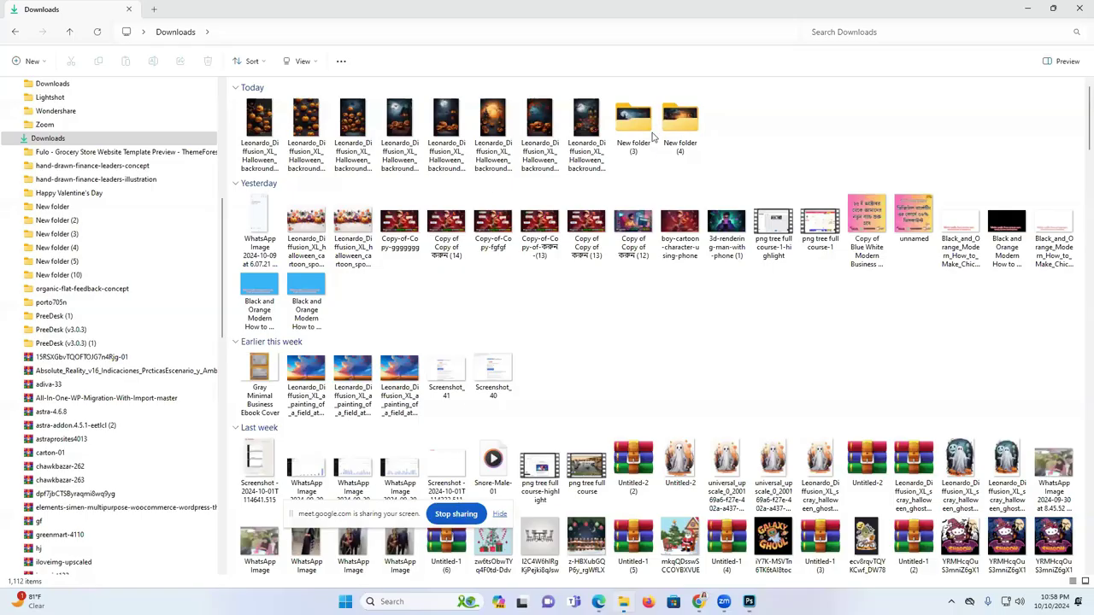
double_click(684, 128)
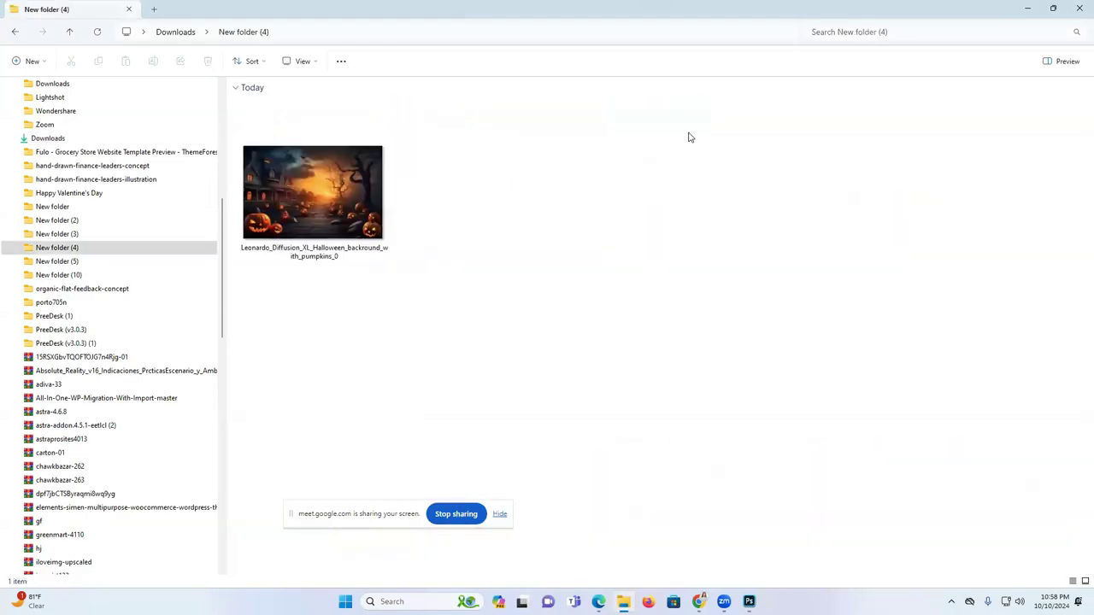
left_click(69, 34)
double_click(630, 124)
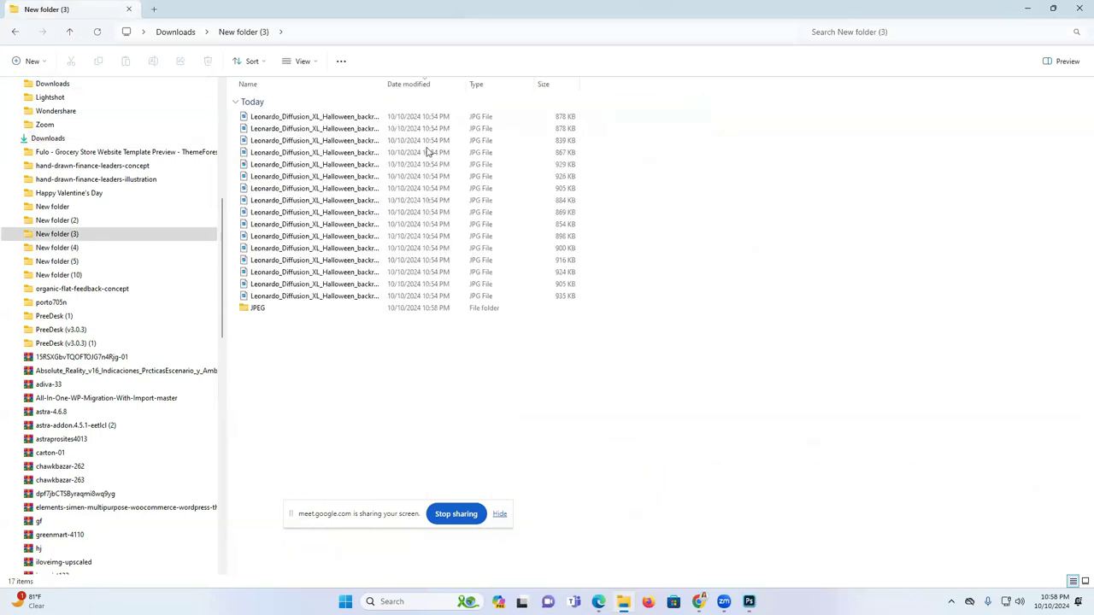
- Check the processed images in the JPEG subfolder of New folder (3) and close File Explorer
double_click(287, 309)
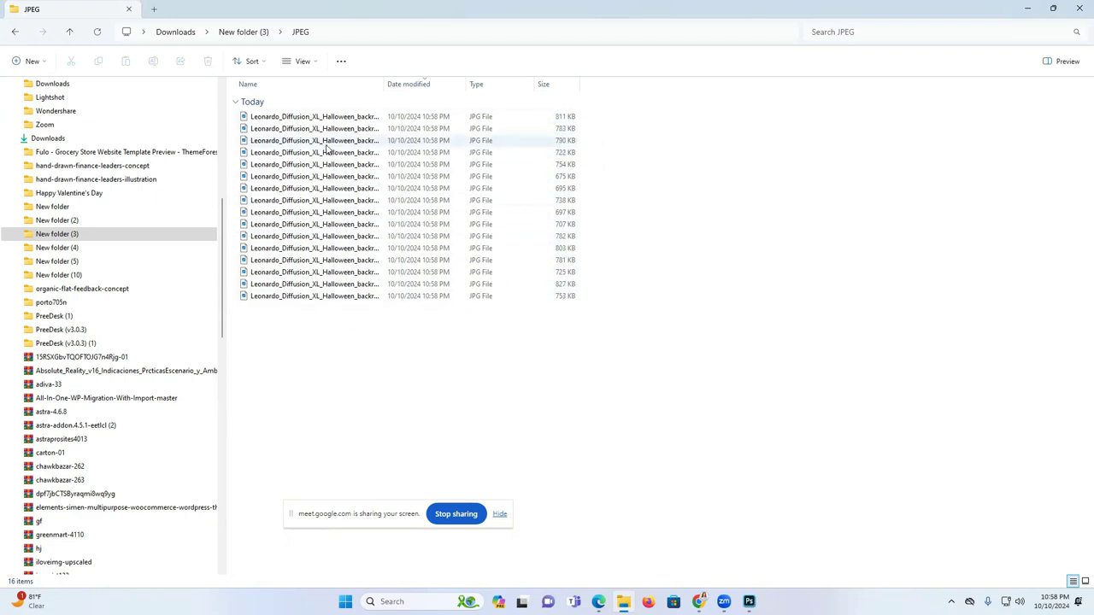
left_click(1077, 15)
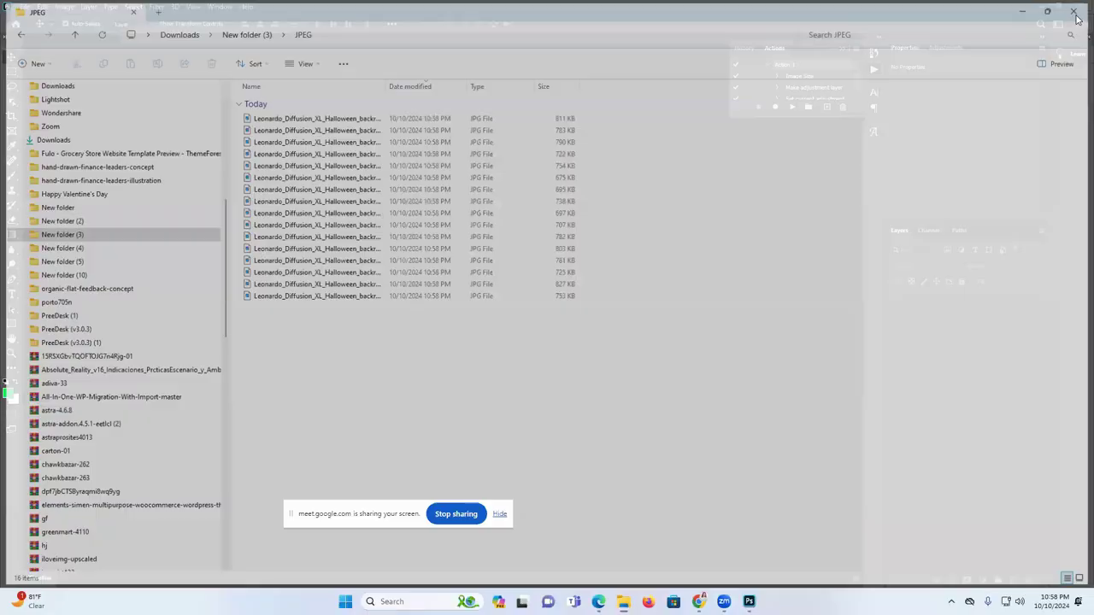
- Switch from Photoshop to FastStone Photo Resizer and browse to the Downloads folder
left_click(1032, 10)
key("super+s")
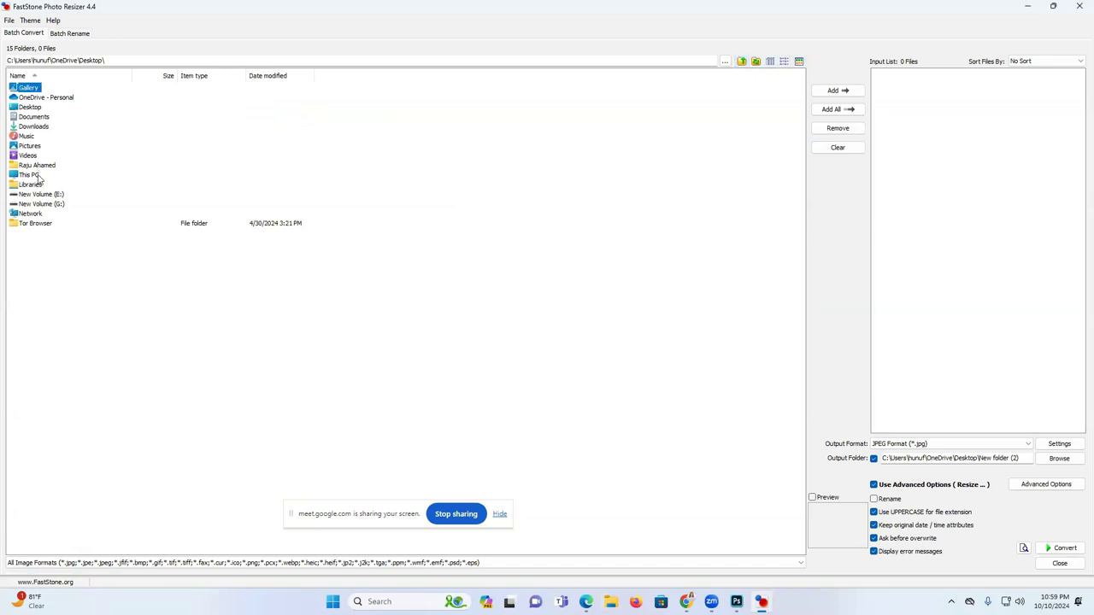
double_click(31, 126)
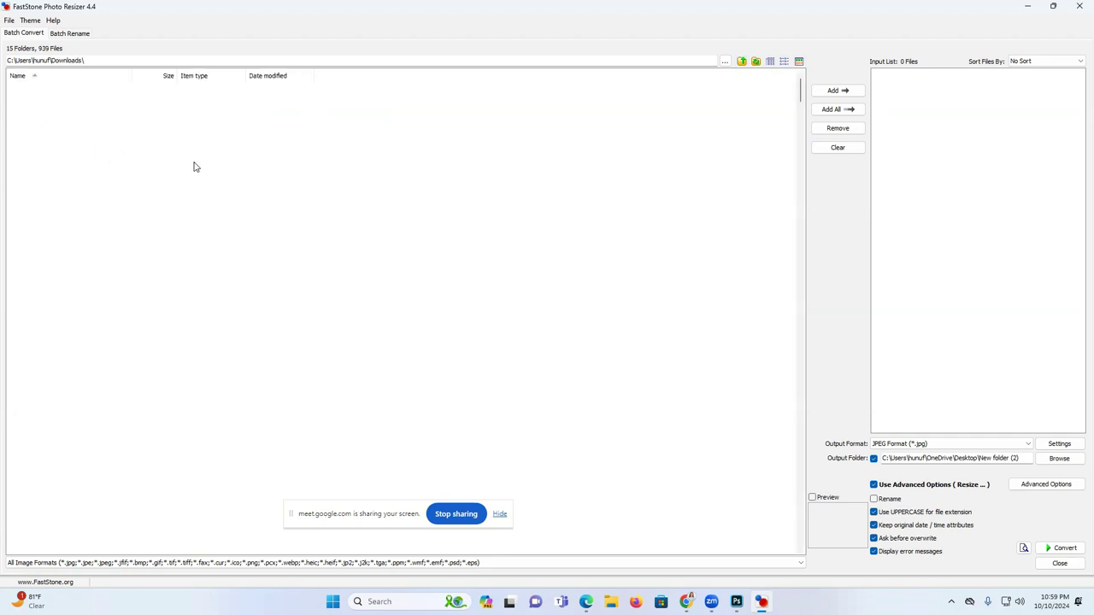
double_click(45, 129)
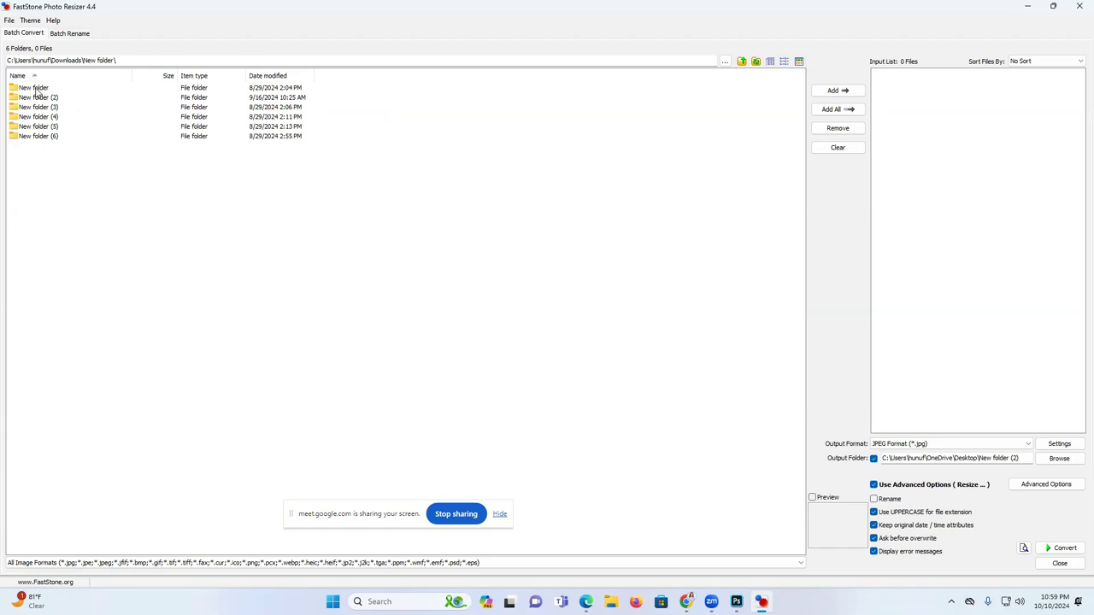
double_click(47, 107)
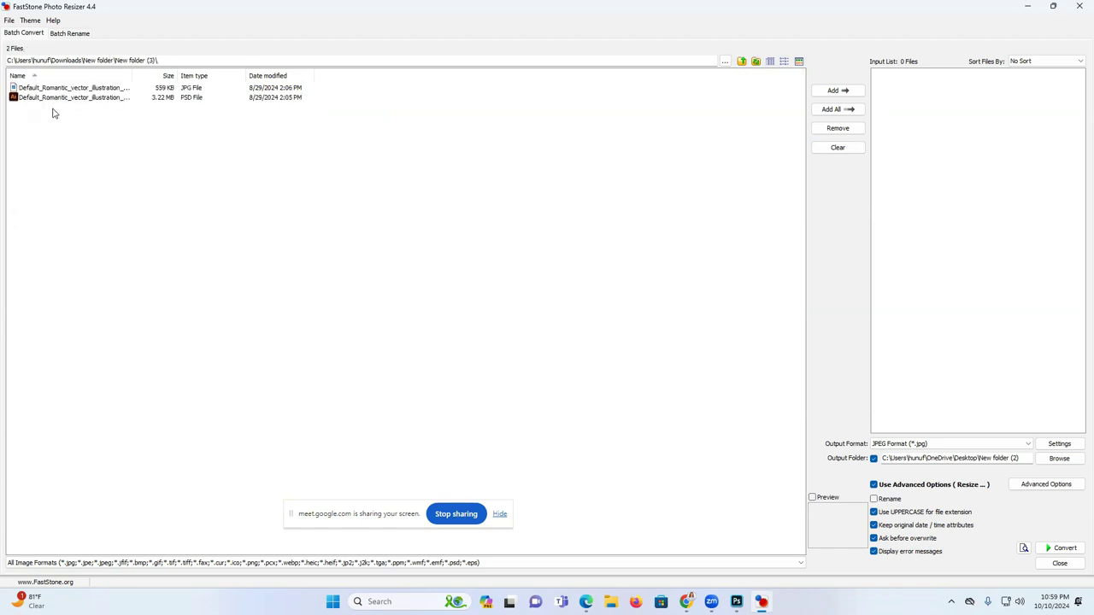
left_click(742, 61)
left_click(742, 63)
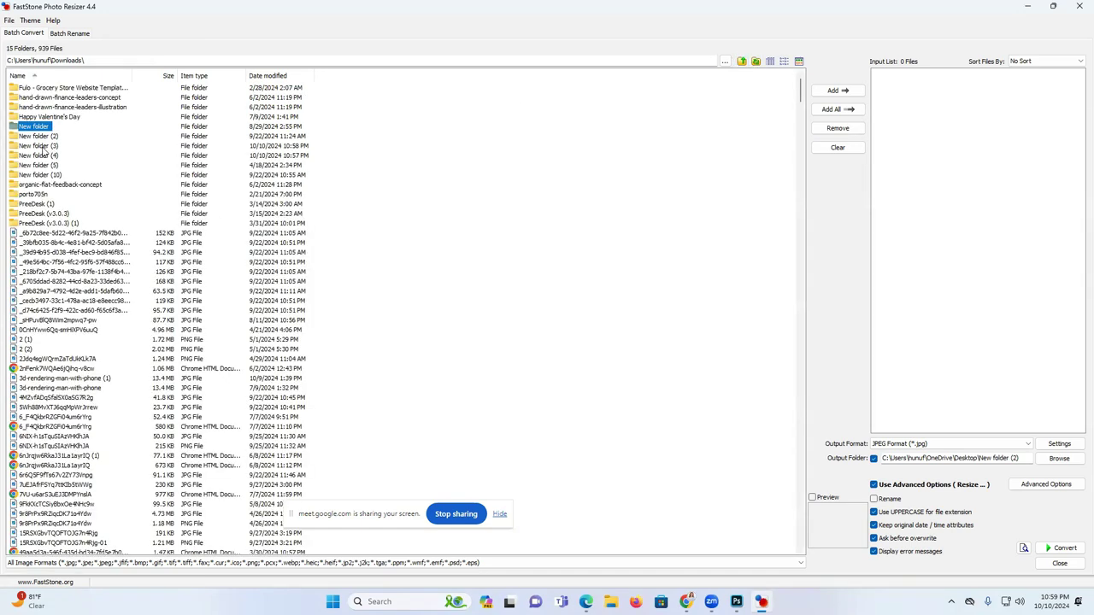
- Add all Halloween images from the JPEG subfolder of New folder (3) to the Batch Convert input list
double_click(44, 147)
double_click(30, 86)
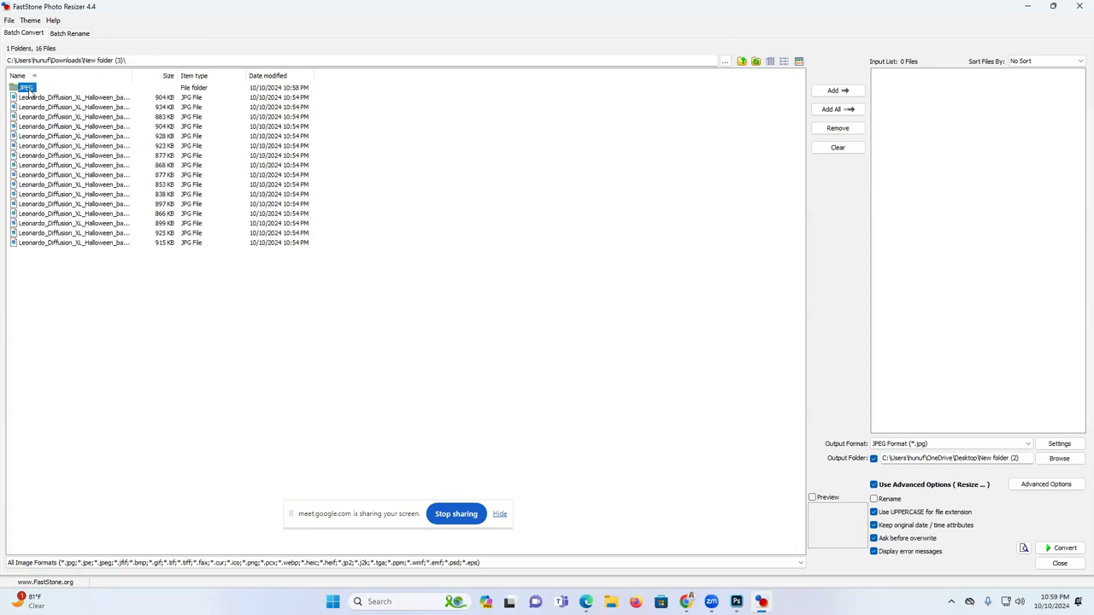
left_click_drag(57, 311, 103, 92)
left_click(838, 110)
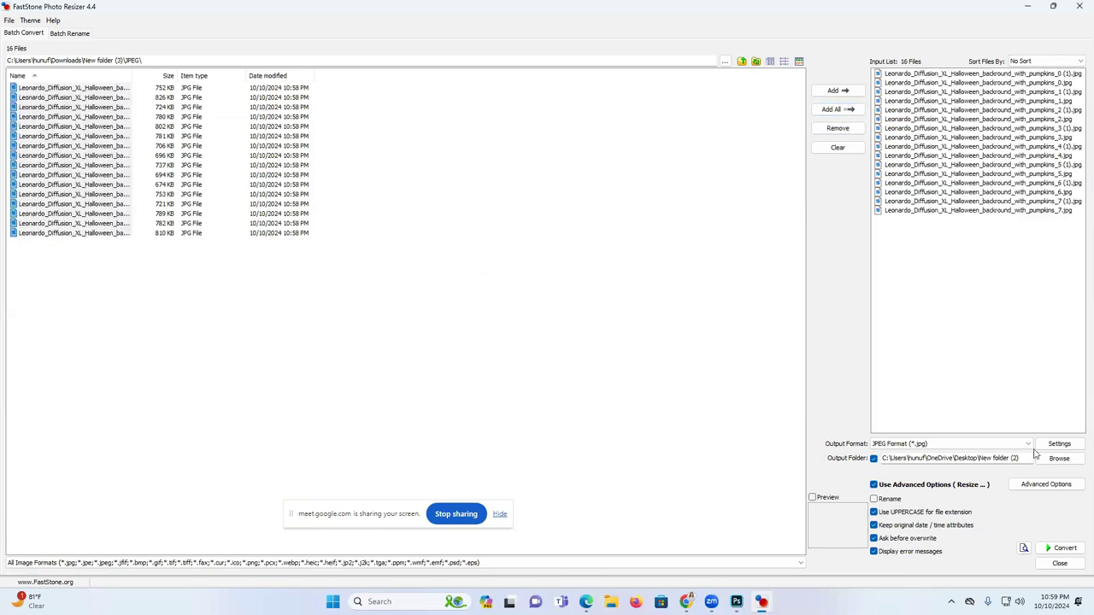
- Minimize the resizer and create two new folders on the desktop
left_click(1026, 6)
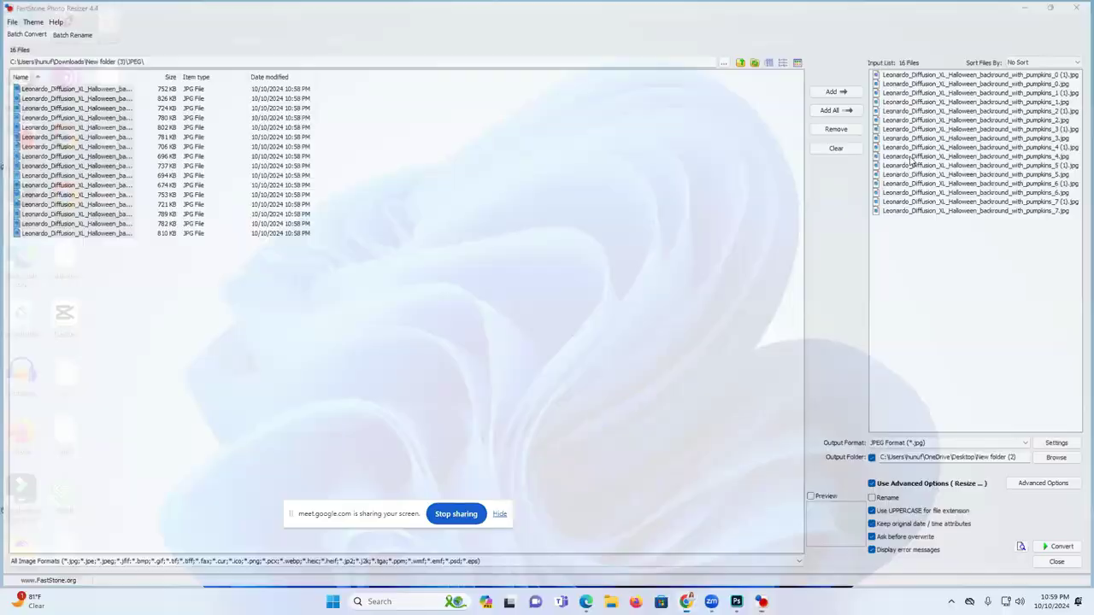
right_click(899, 109)
mouse_move(940, 198)
left_click(842, 198)
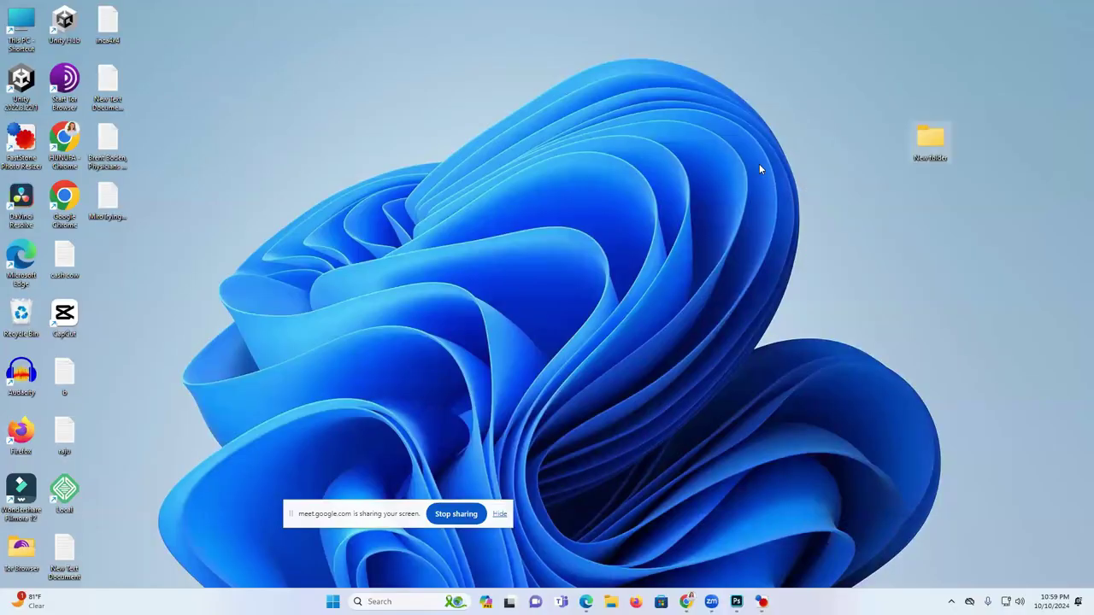
right_click(865, 410)
mouse_move(900, 430)
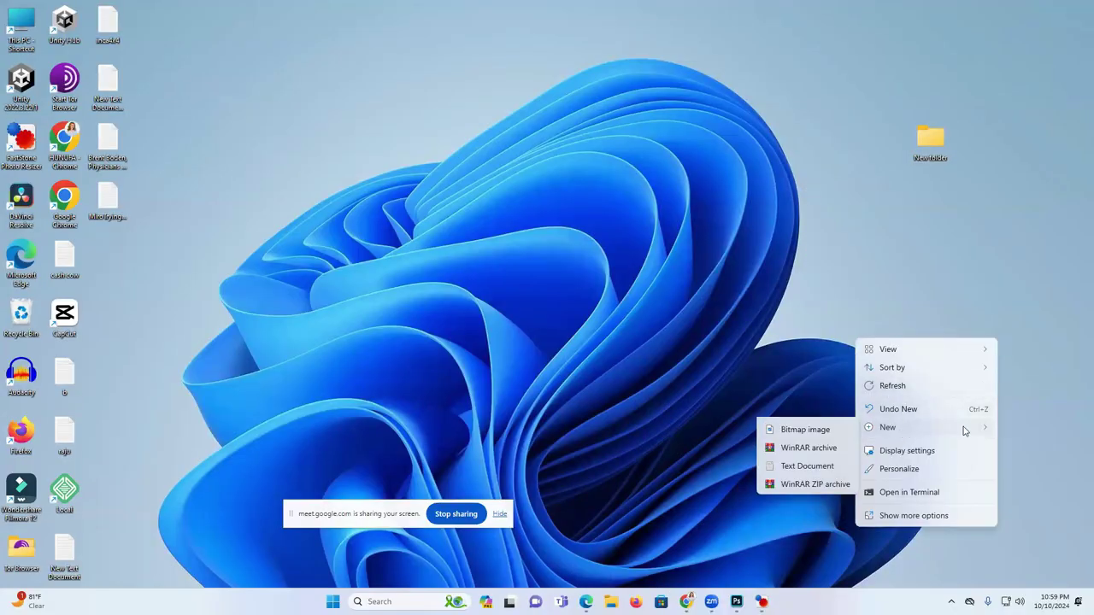
left_click(787, 433)
- Return to FastStone Photo Resizer, convert the listed images as JPEG into New folder (2) on the desktop, and close the program
left_click(762, 602)
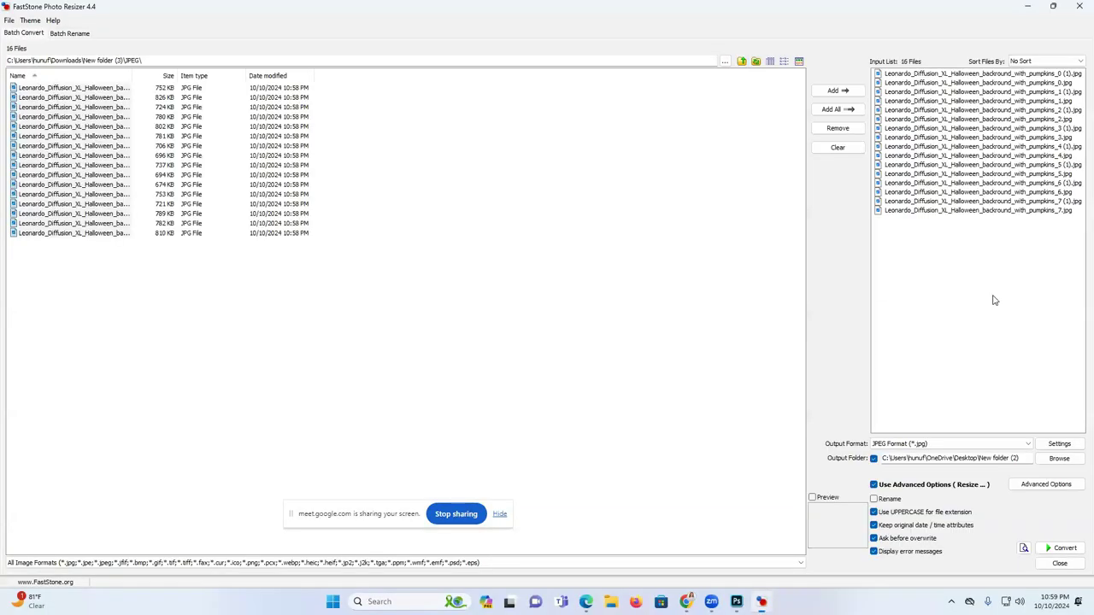
left_click(1055, 548)
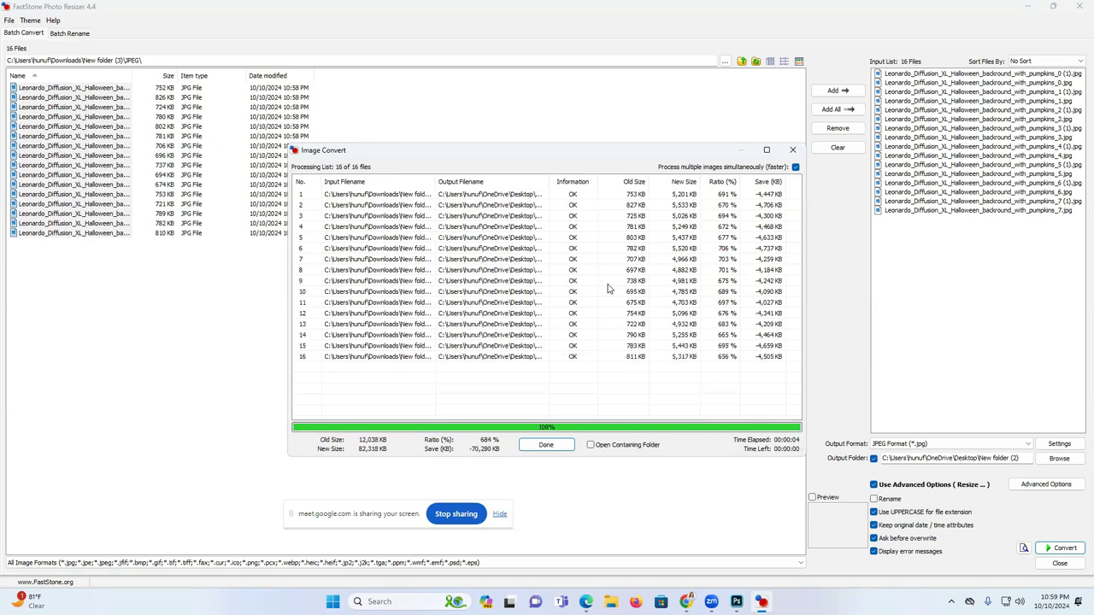
left_click(564, 445)
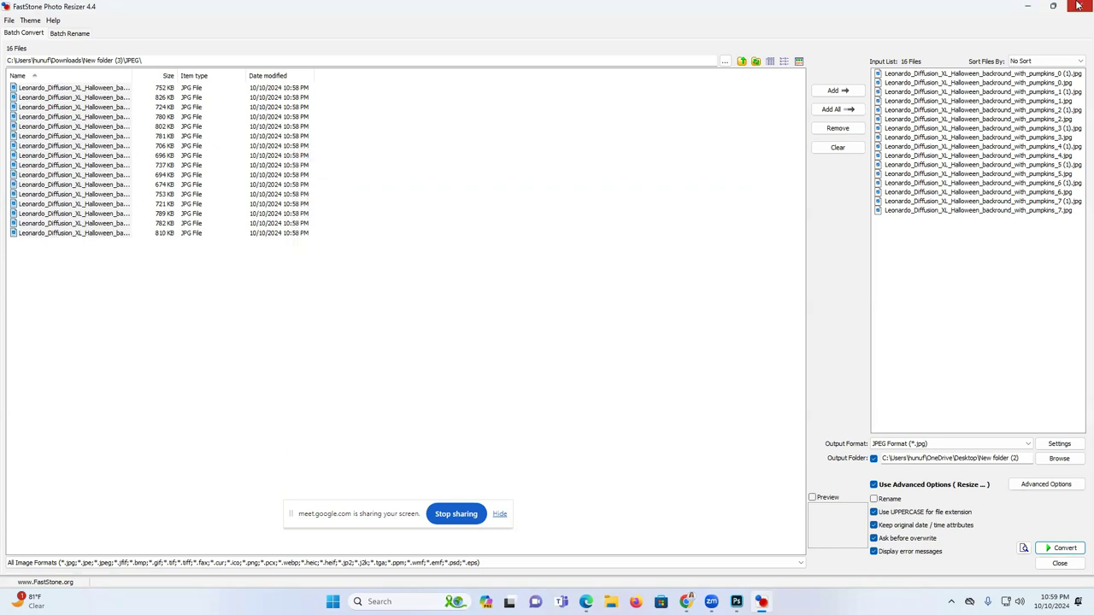
left_click(1079, 6)
mouse_move(748, 602)
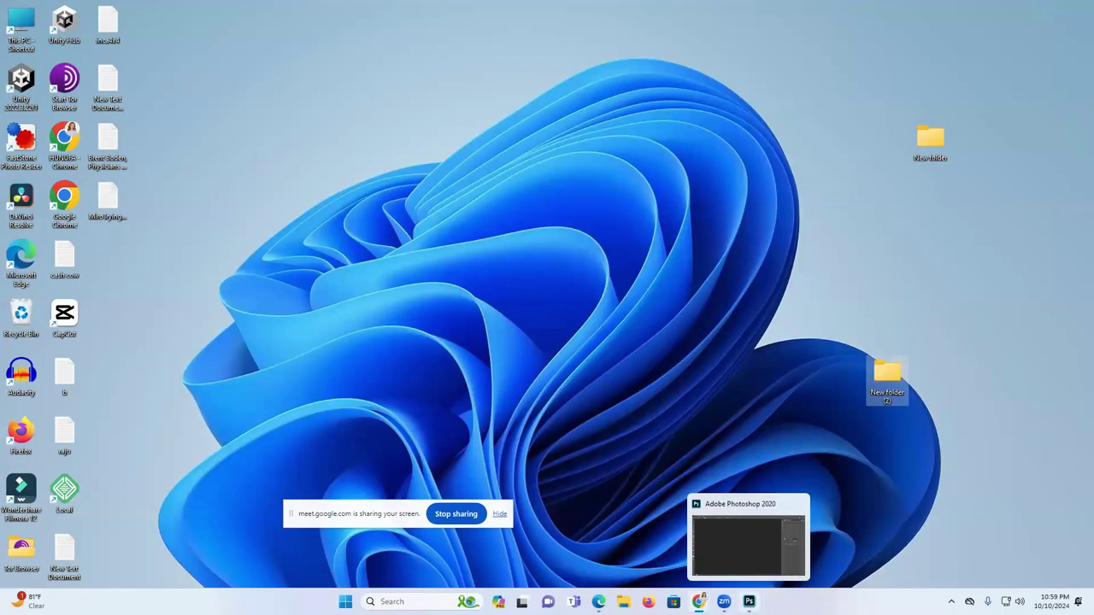
mouse_move(699, 601)
left_click(676, 563)
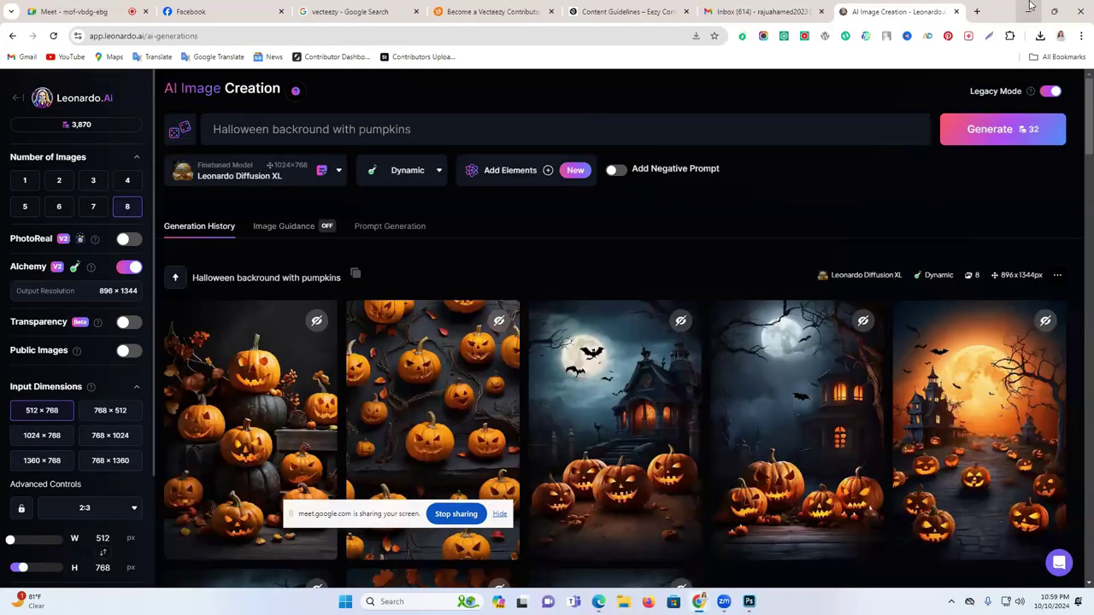
left_click(1054, 11)
key("super+Down")
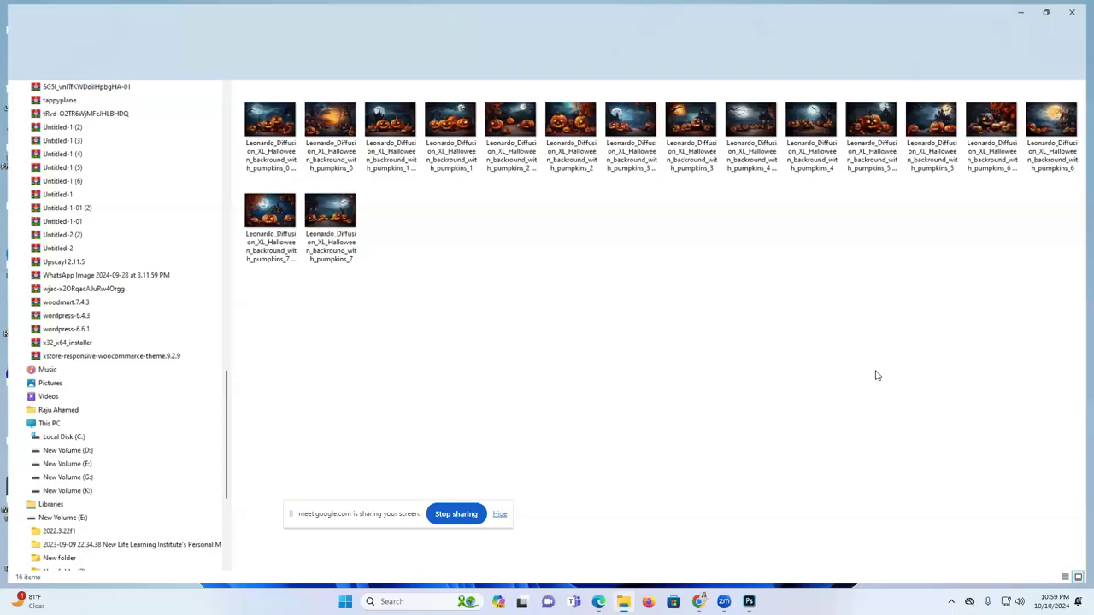
- Examine the first converted pumpkin image in New folder (2) up close and close the photo viewer
left_click(276, 126)
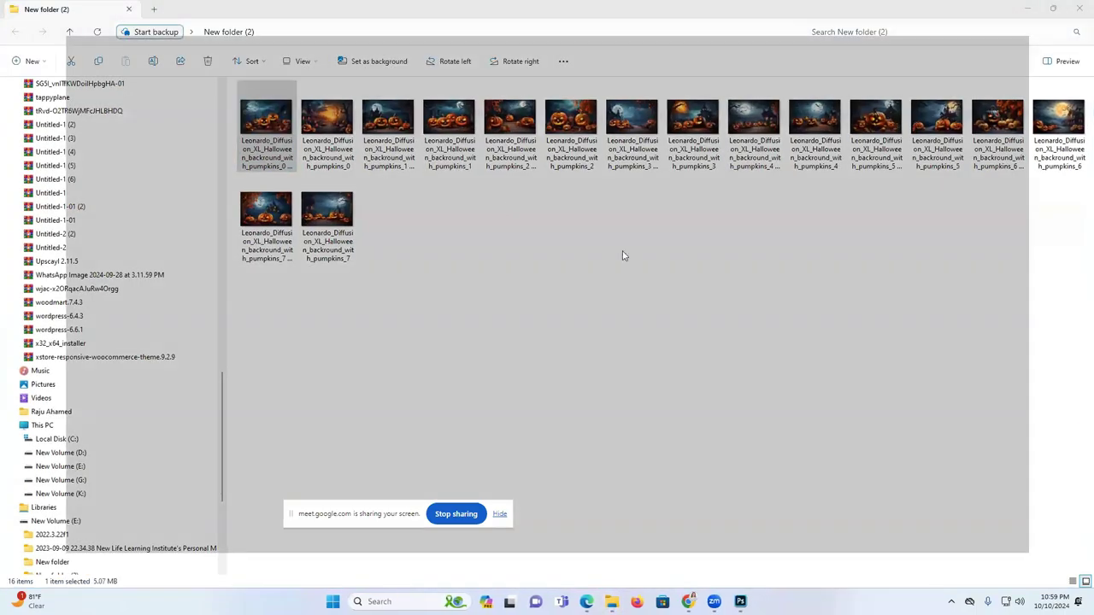
key("Return")
scroll(660, 282, "up", 2)
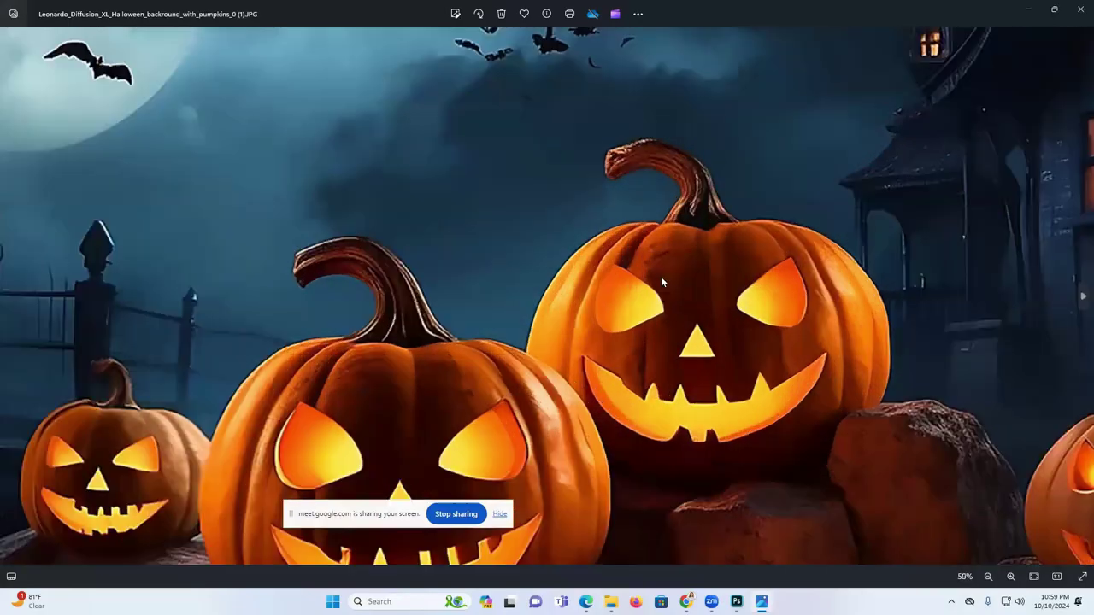
scroll(661, 276, "down", 3)
key("alt+F4")
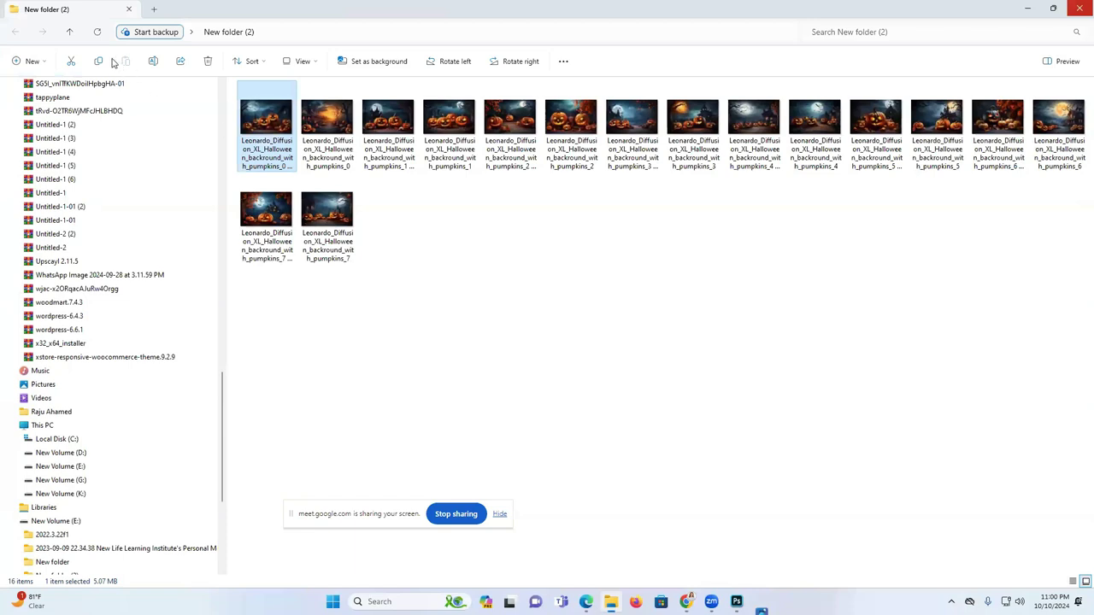
- Copy New folder (3) from Downloads to the desktop and close File Explorer
key("alt+Up")
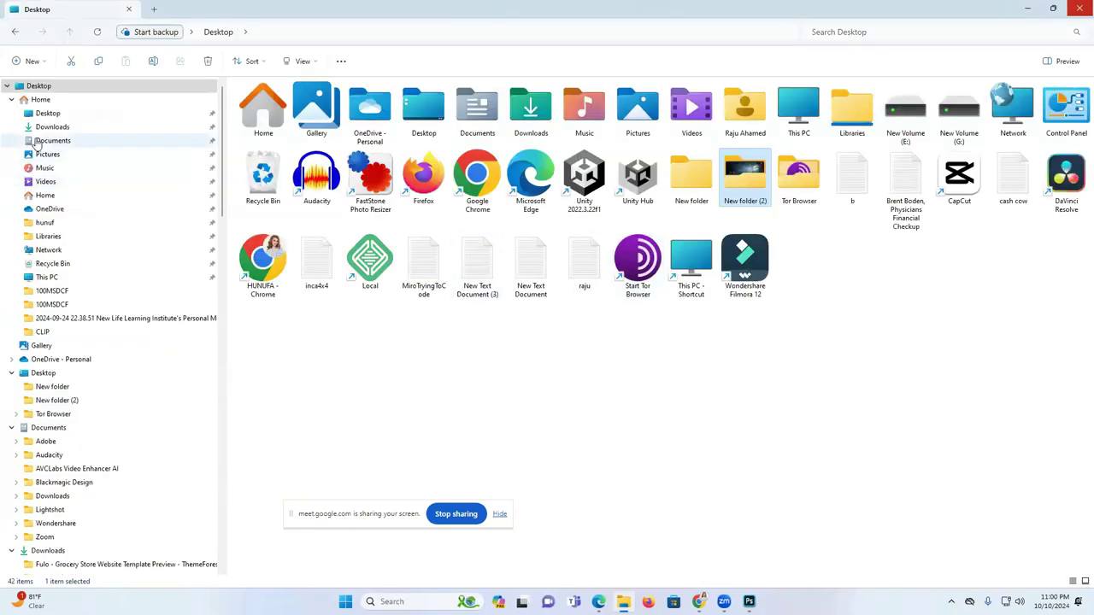
left_click(81, 129)
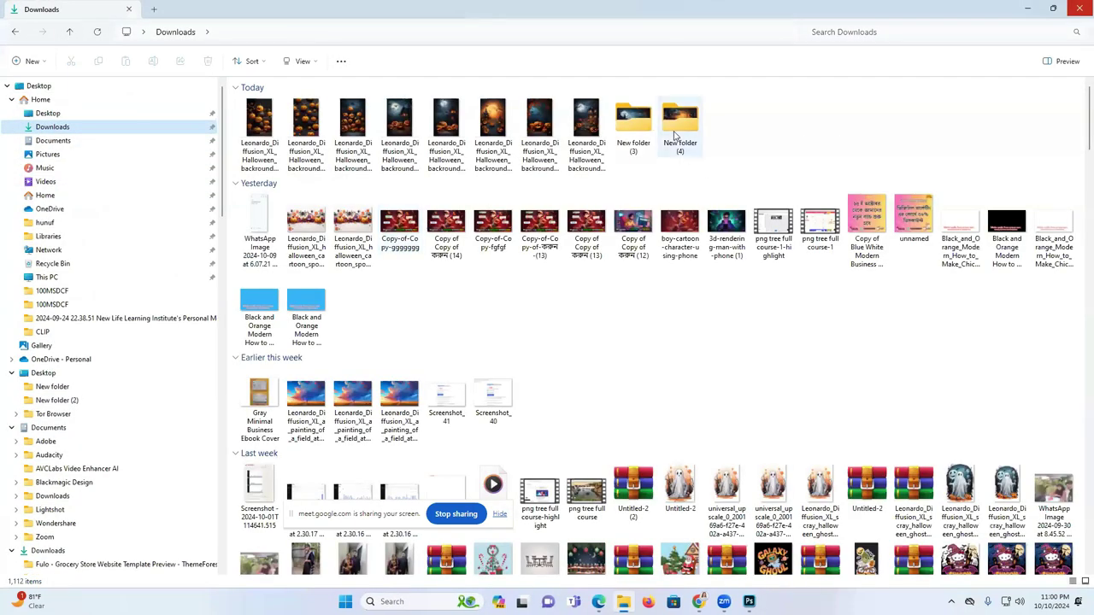
right_click(637, 130)
key("Escape")
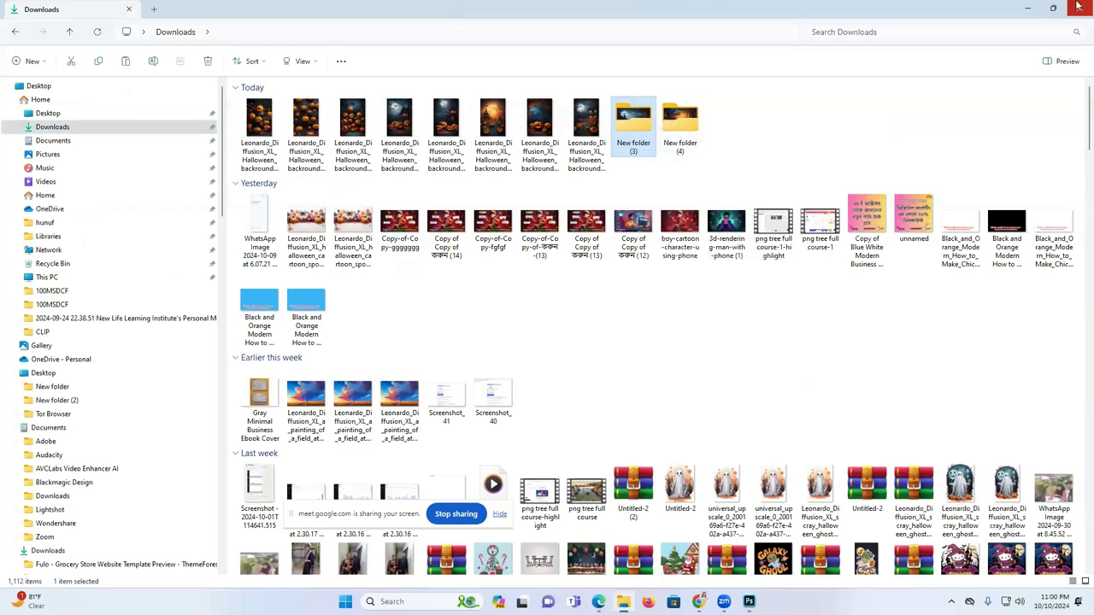
left_click(1079, 9)
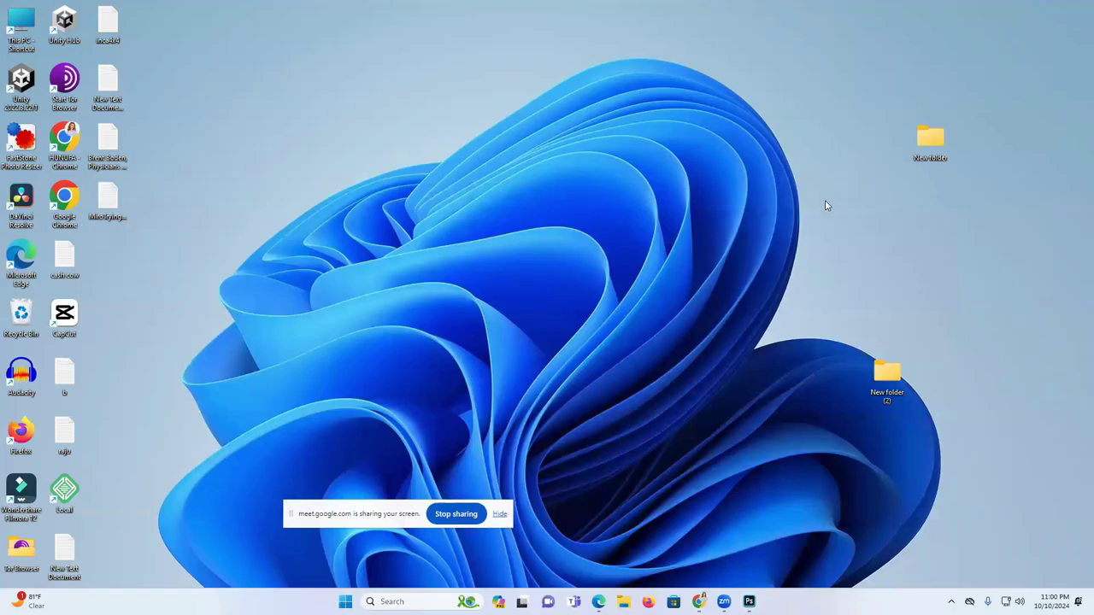
left_click_drag(106, 263, 867, 331)
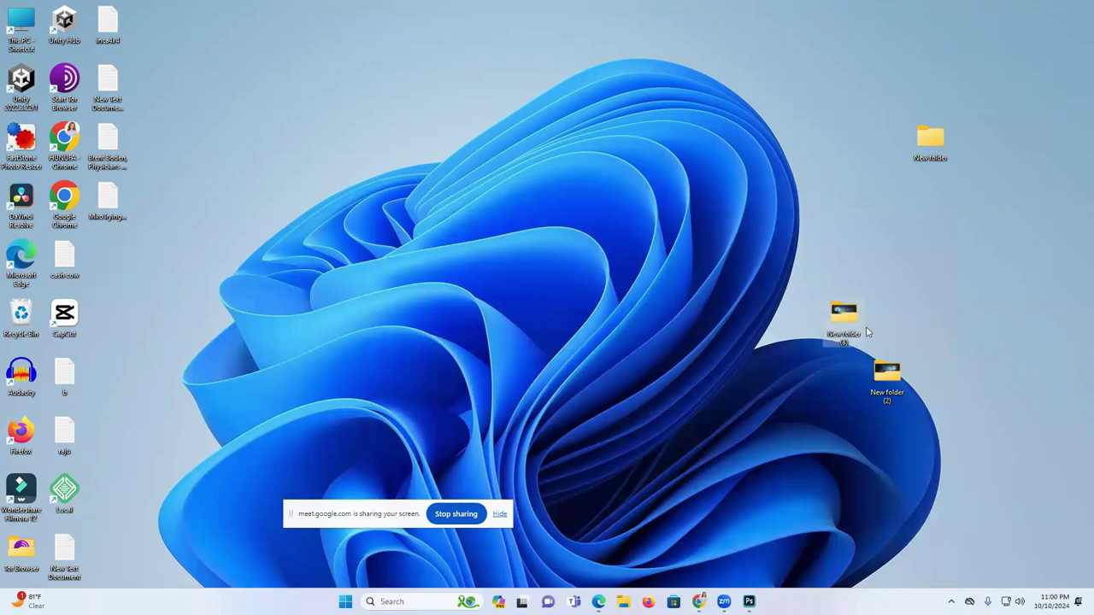
- Open New folder (3) on the desktop and examine its first pumpkin image up close
double_click(847, 322)
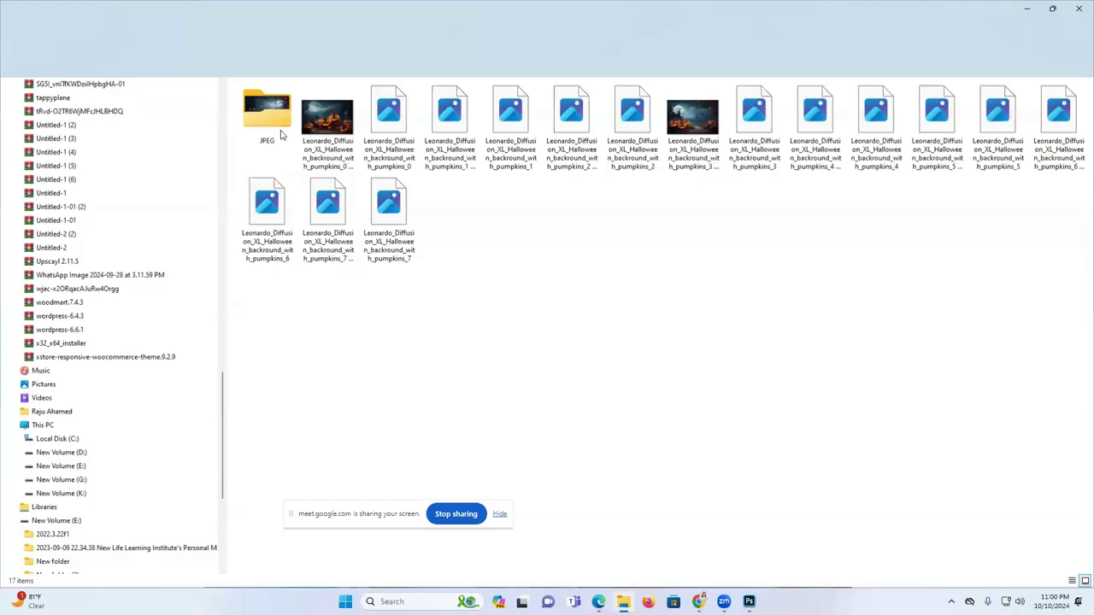
left_click(316, 126)
double_click(317, 126)
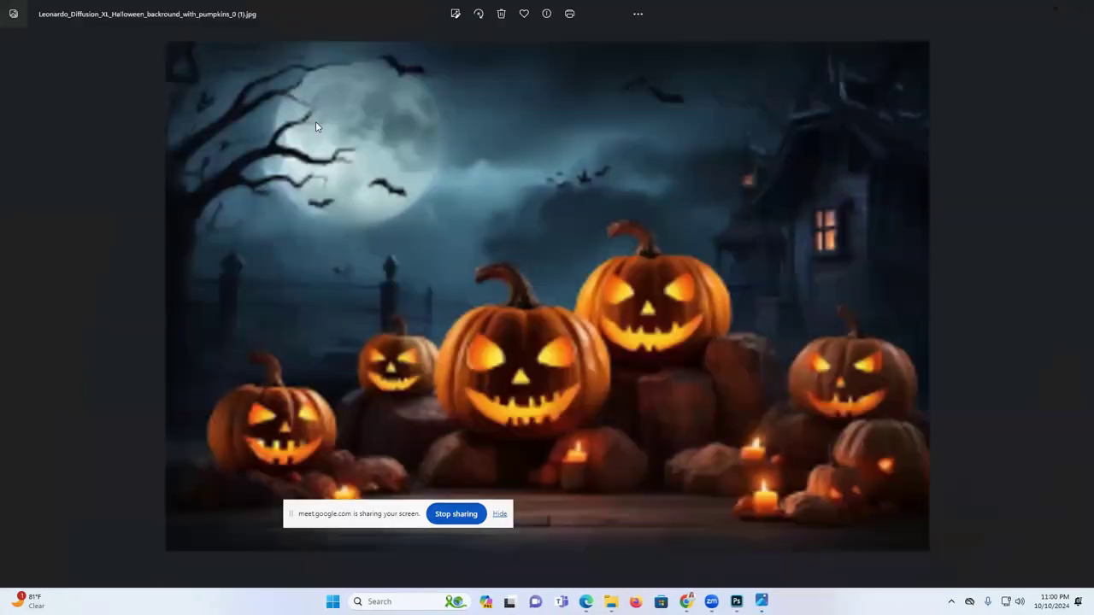
scroll(576, 280, "up", 3)
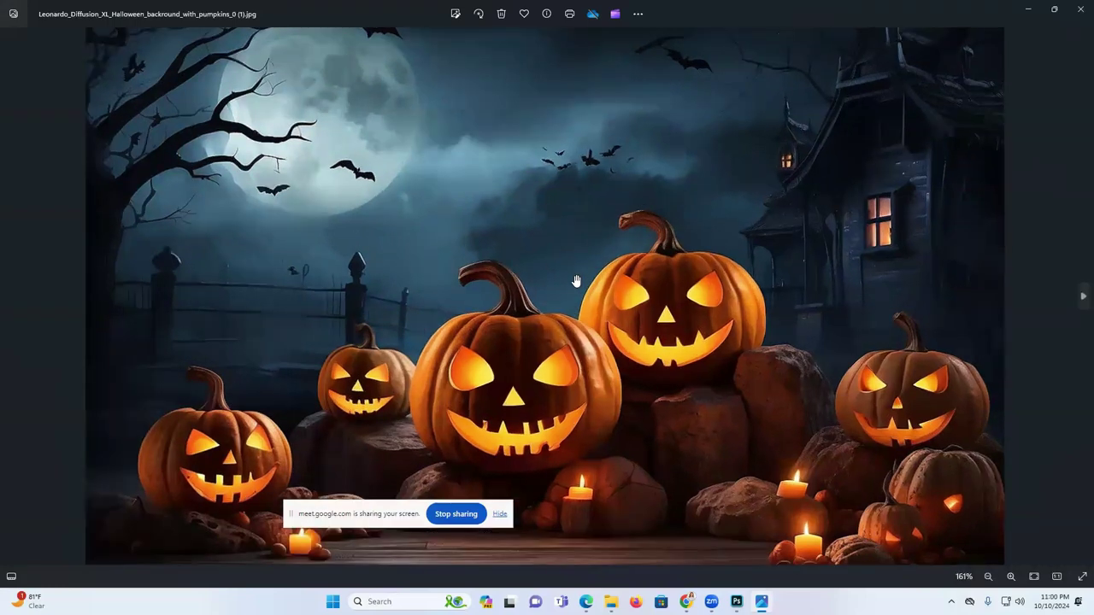
scroll(574, 276, "down", 3)
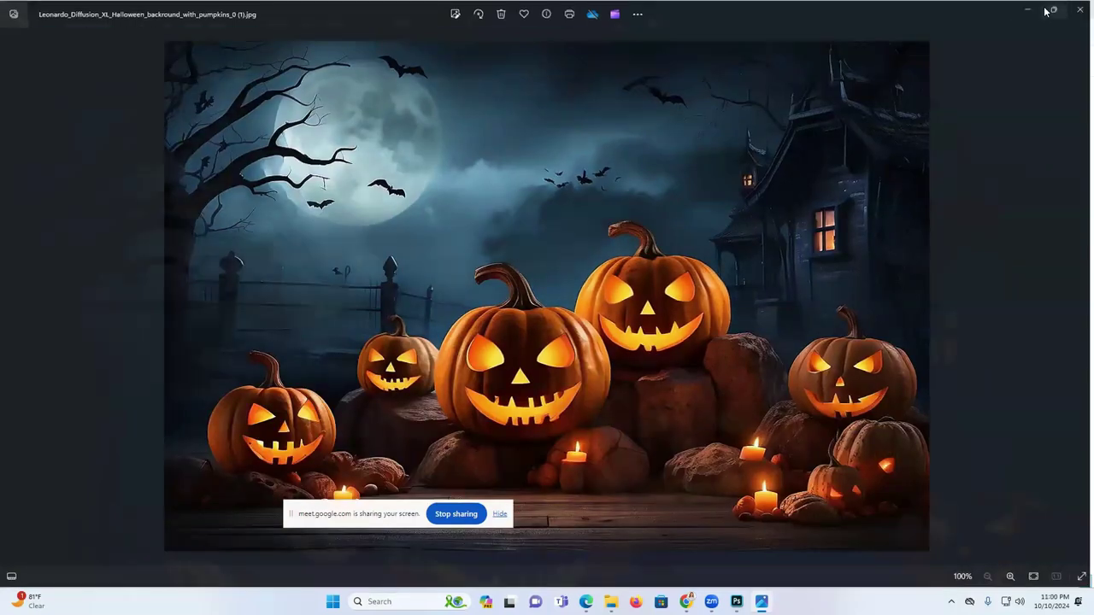
- Compare the original pumpkin image side by side with its converted version from New folder (2), and close both viewers and File Explorer
left_click(1046, 10)
left_click(1029, 36)
left_click(1025, 10)
double_click(887, 376)
double_click(253, 110)
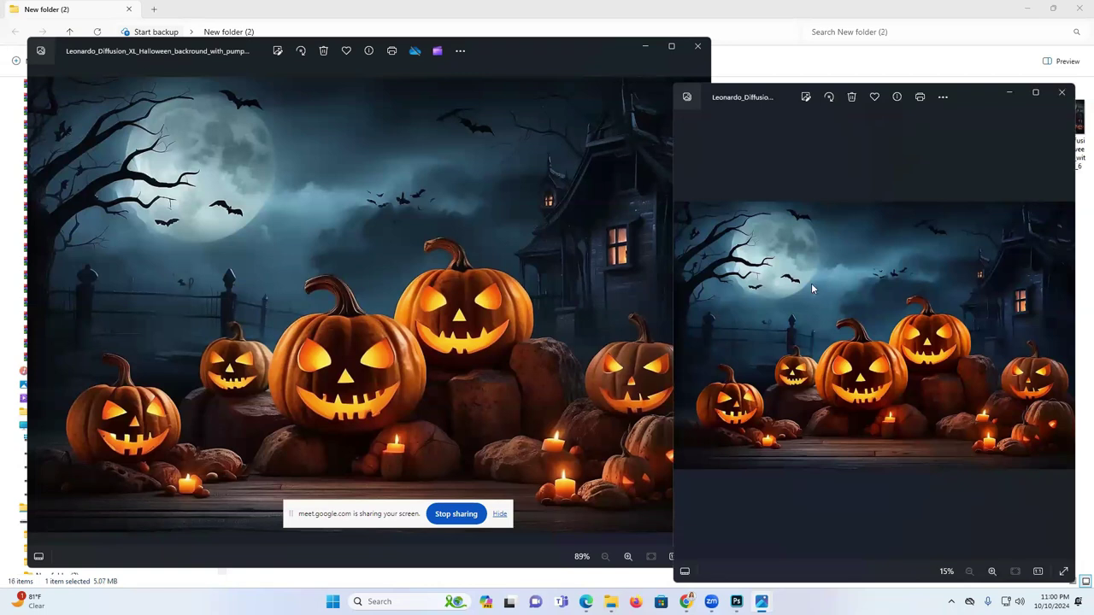
left_click(24, 38)
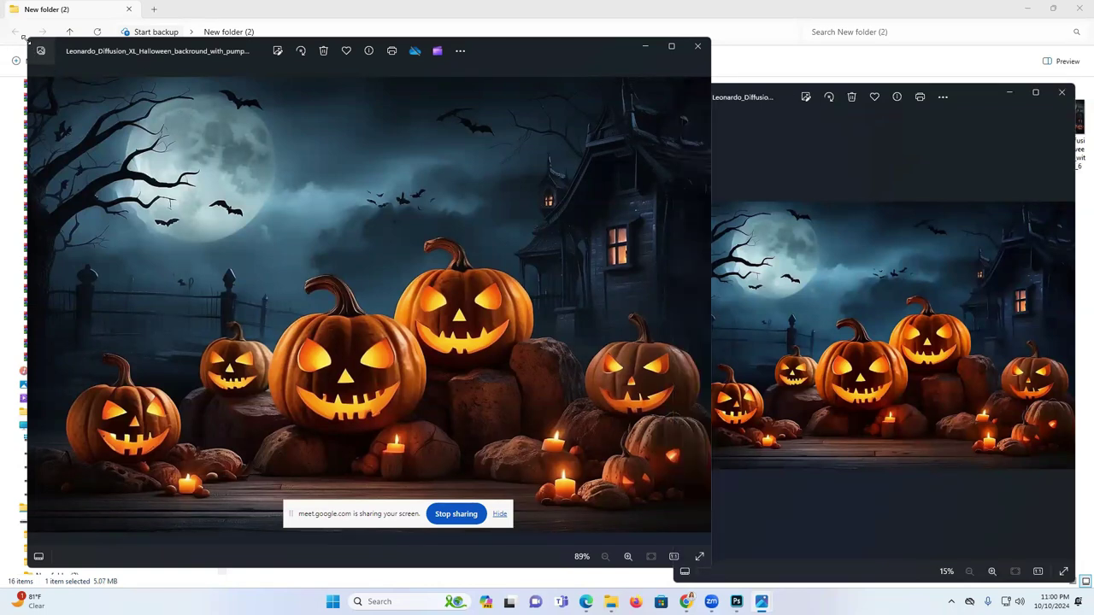
left_click_drag(24, 38, 335, 230)
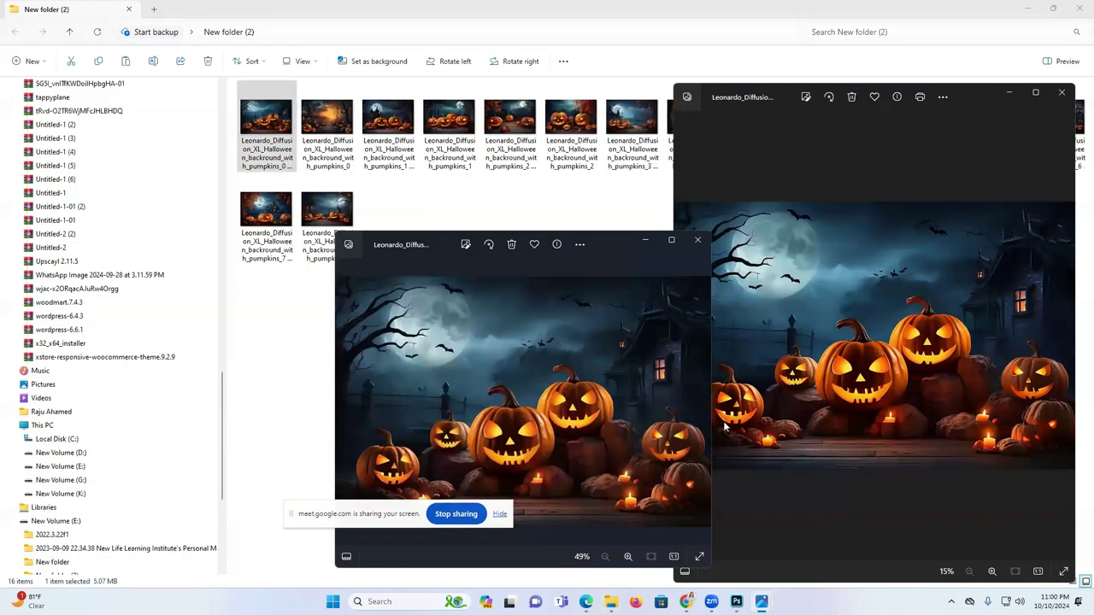
left_click(697, 240)
left_click(1062, 92)
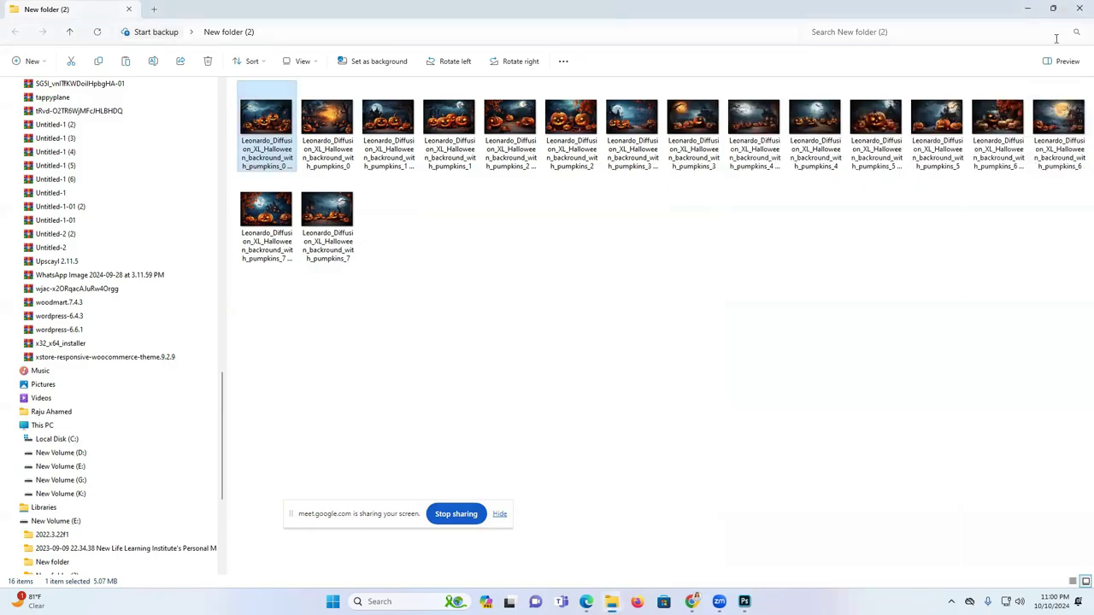
left_click(1078, 9)
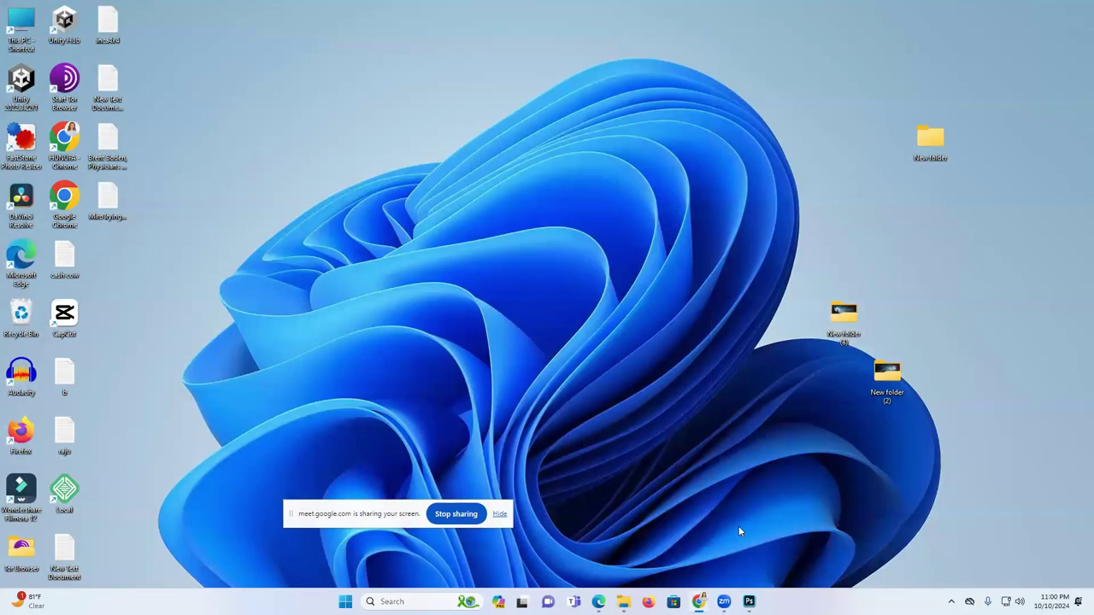
- Switch to Photoshop and close the program
left_click(749, 602)
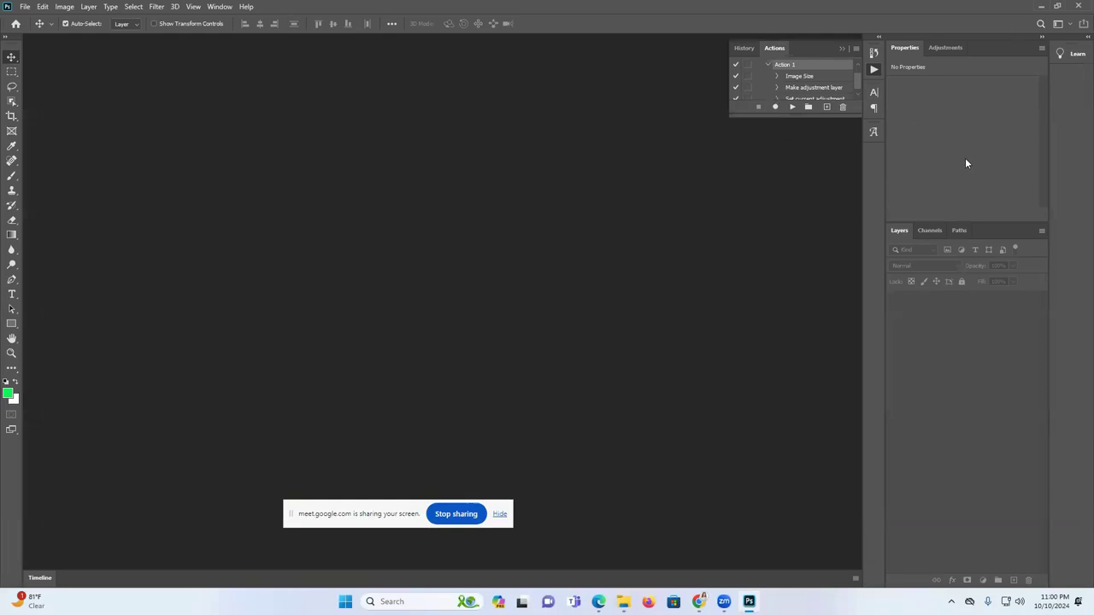
key("alt+F4")
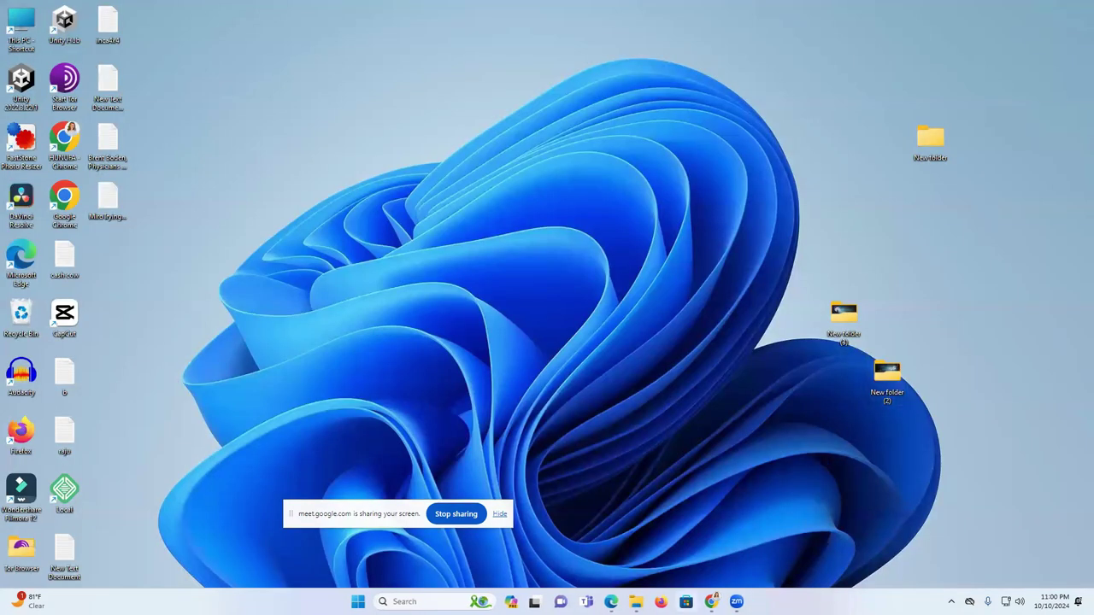
left_click(427, 602)
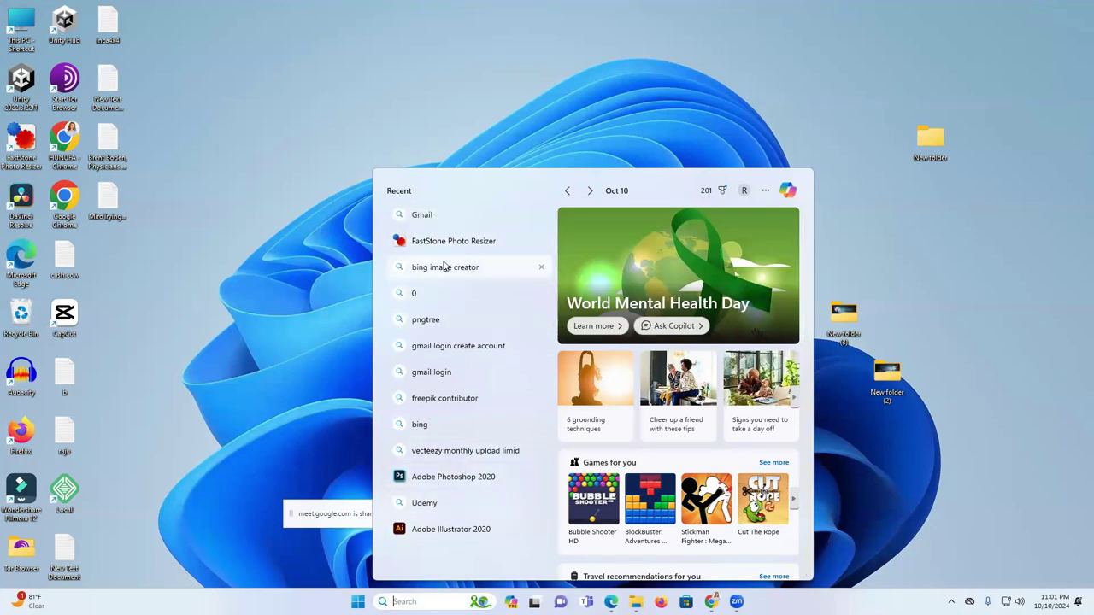
left_click(949, 351)
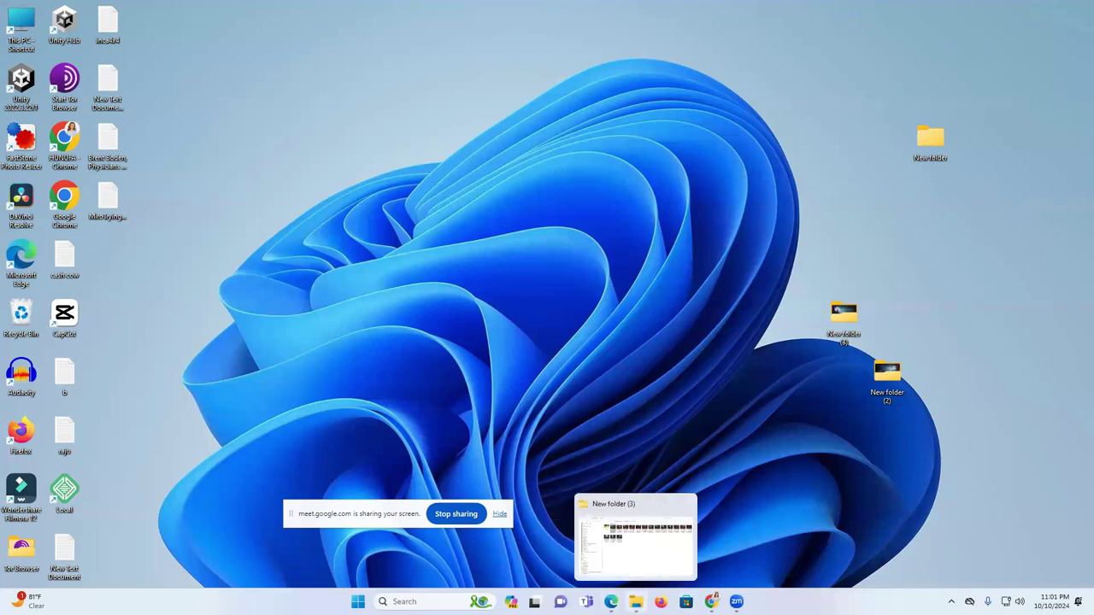
- Switch to the Vecteezy upload page in Edge, check the Downloads folder in the file picker and close the picker
left_click(611, 602)
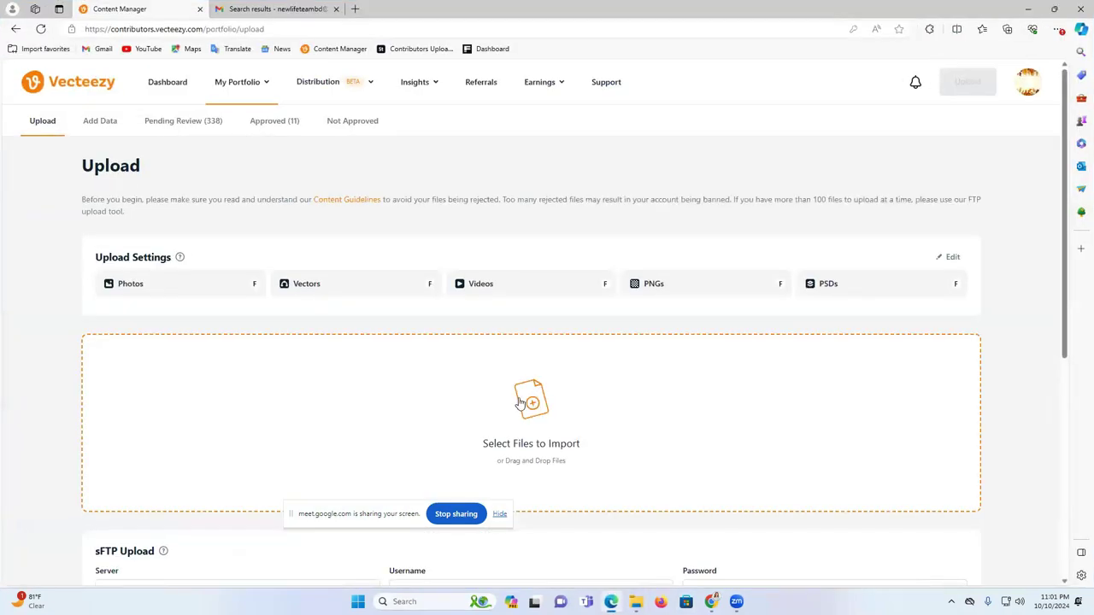
left_click(522, 402)
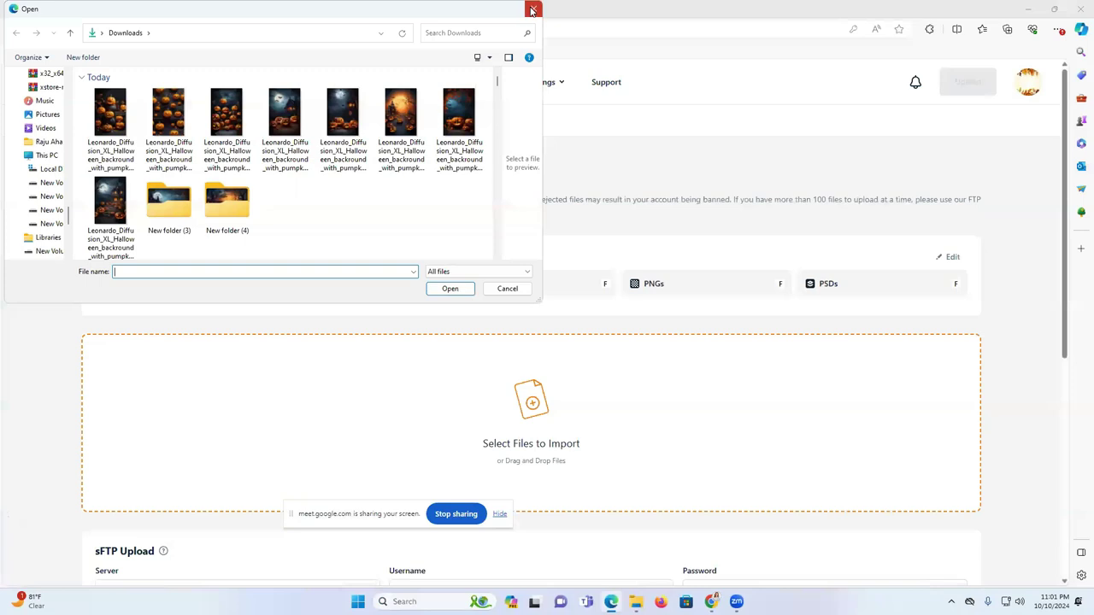
left_click(530, 9)
- Go to the Vecteezy dashboard and review the approved images in the portfolio
left_click(174, 85)
mouse_move(244, 85)
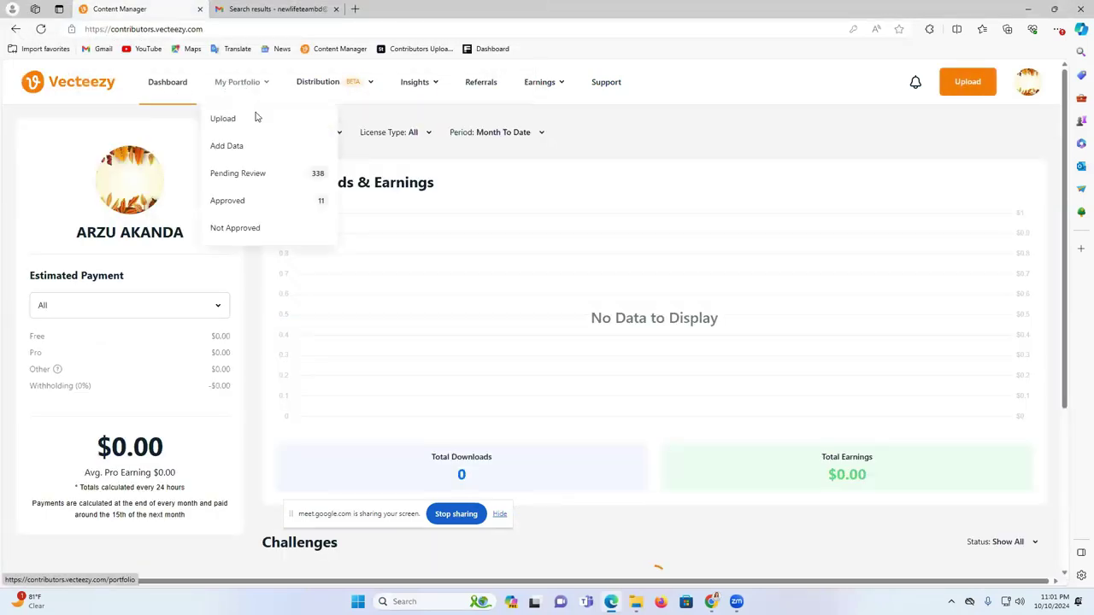
left_click(227, 201)
scroll(552, 261, "down", 5)
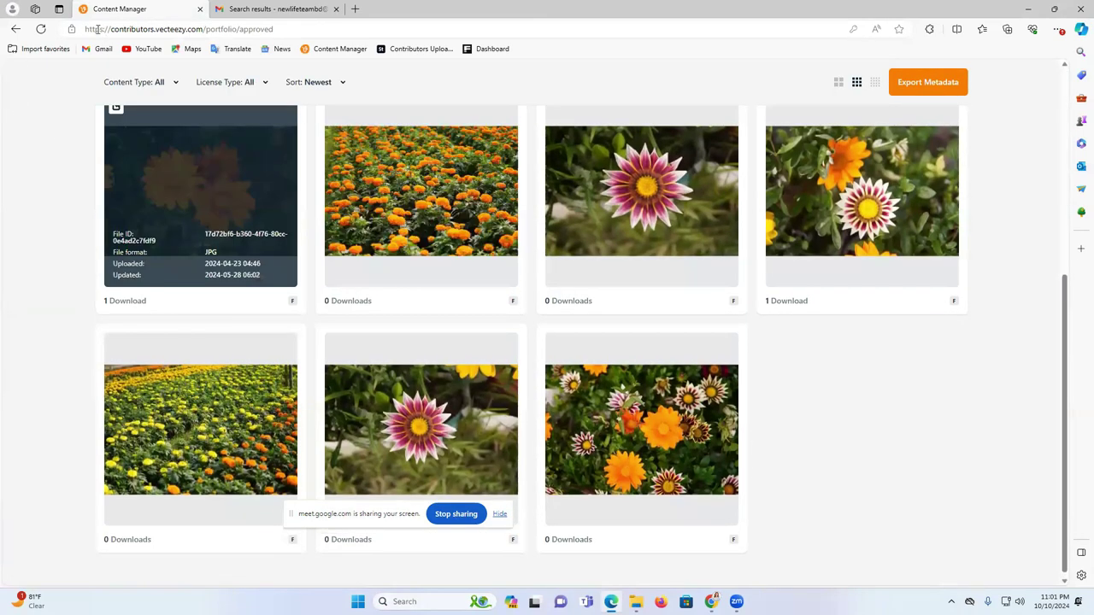
scroll(57, 129, "up", 3)
- Return to the Vecteezy upload page, look through the file picker's folder list and close it without choosing files
key("alt+Left")
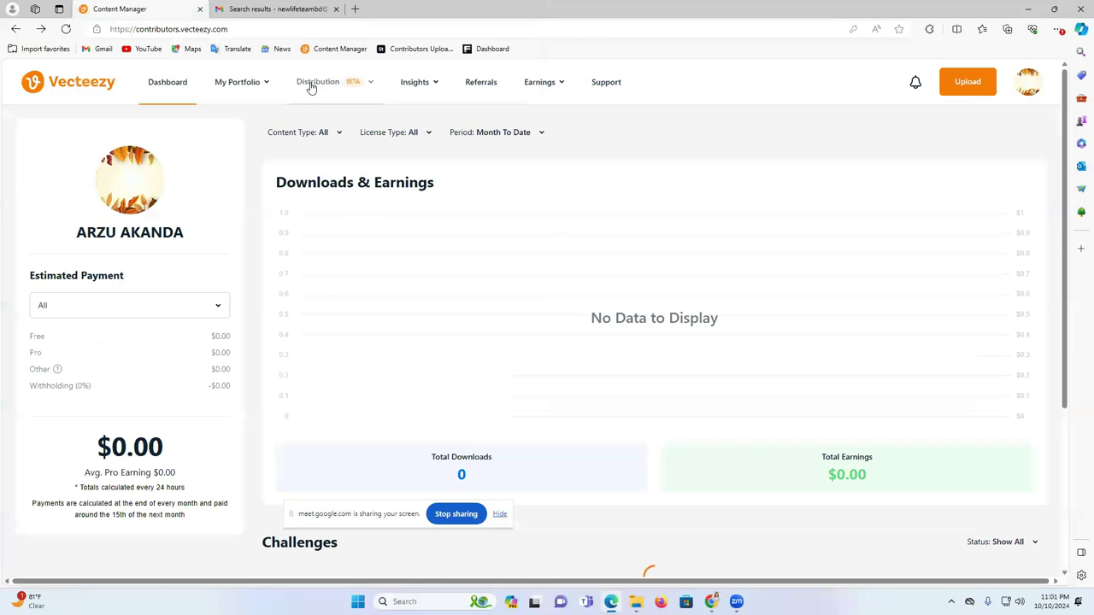
left_click(970, 83)
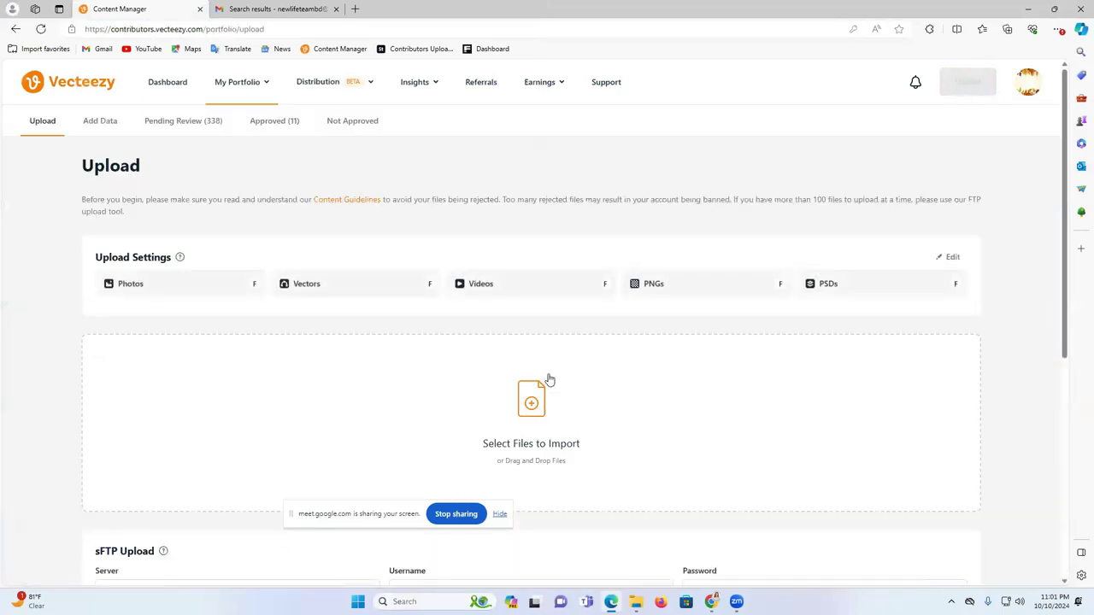
left_click(531, 402)
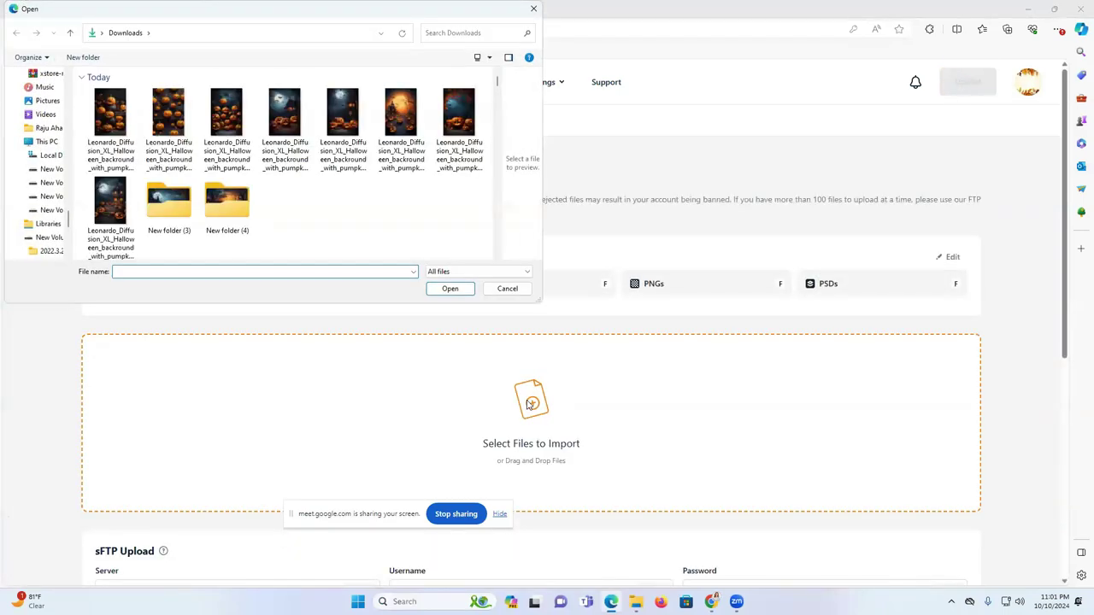
scroll(32, 178, "down", 10)
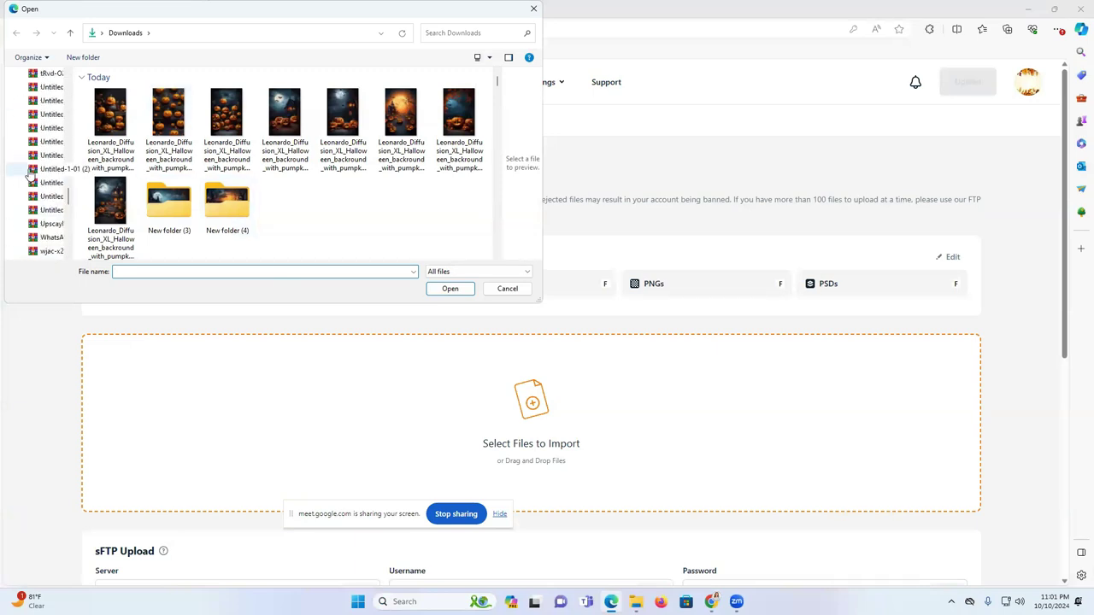
left_click(534, 9)
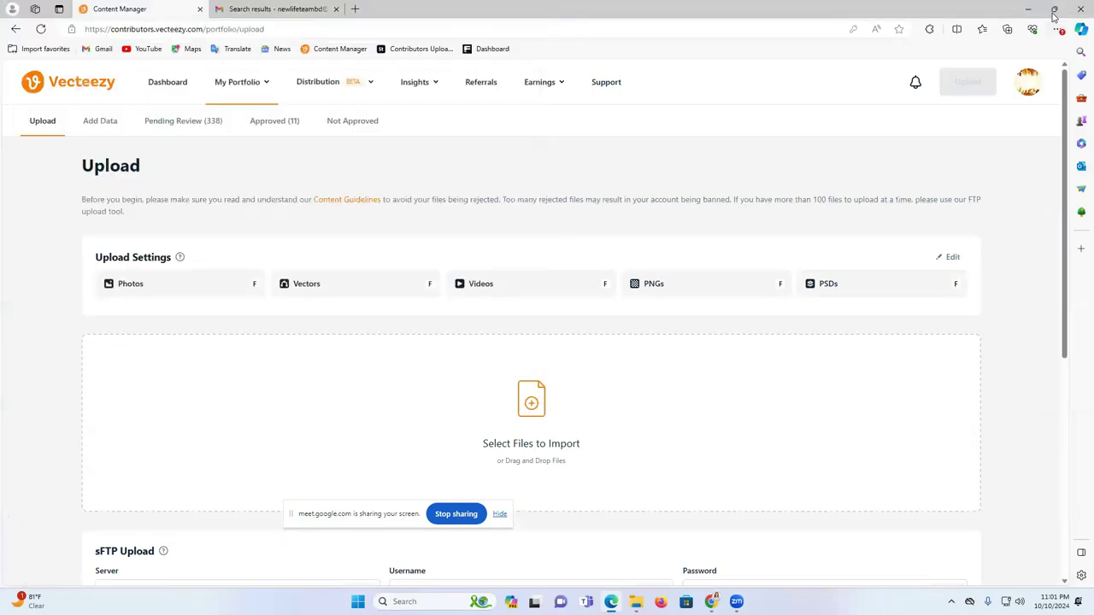